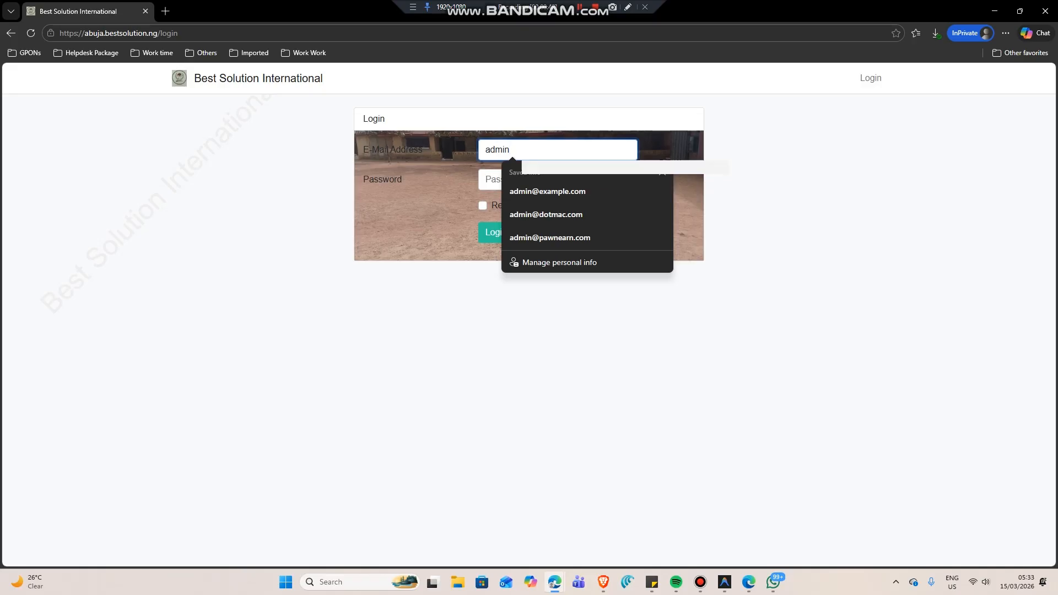
# Finish typing the admin e-mail, enter the password and submit the login.
pyautogui.write('@b')
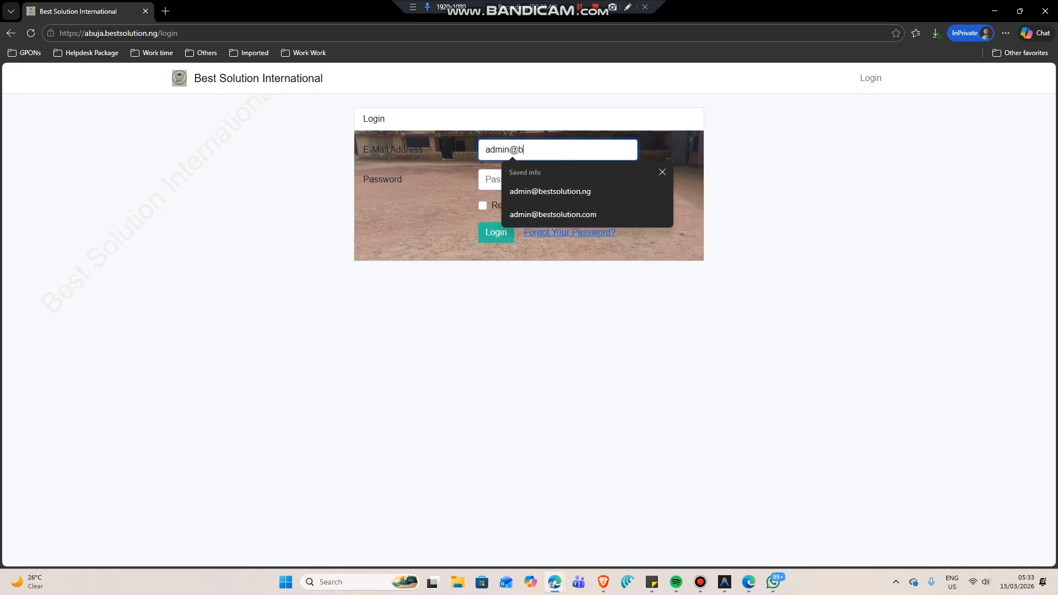
pyautogui.write('estsolution.com')
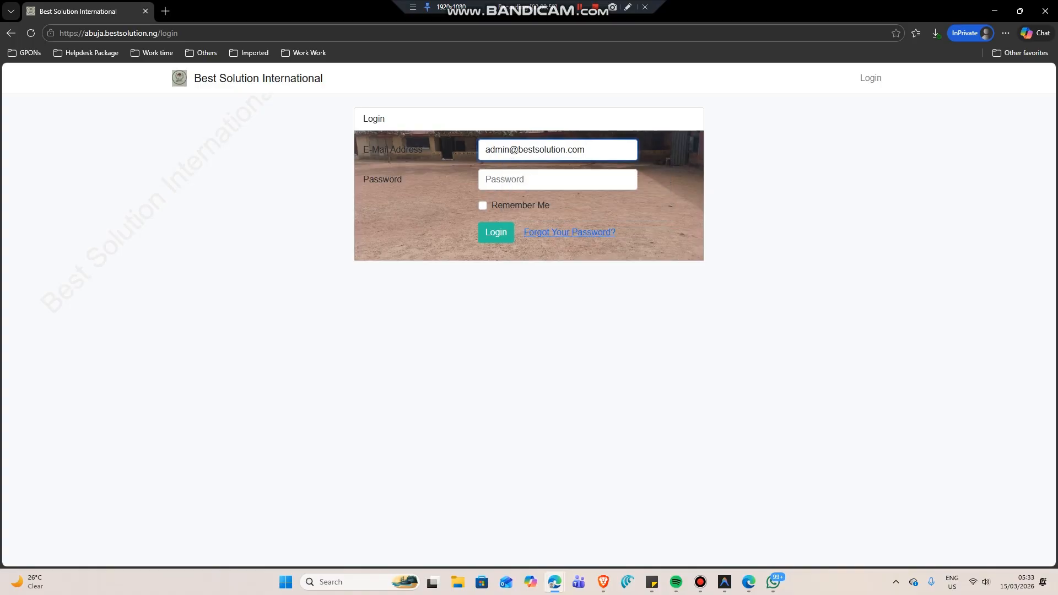
pyautogui.press('Tab')
pyautogui.write('*****')
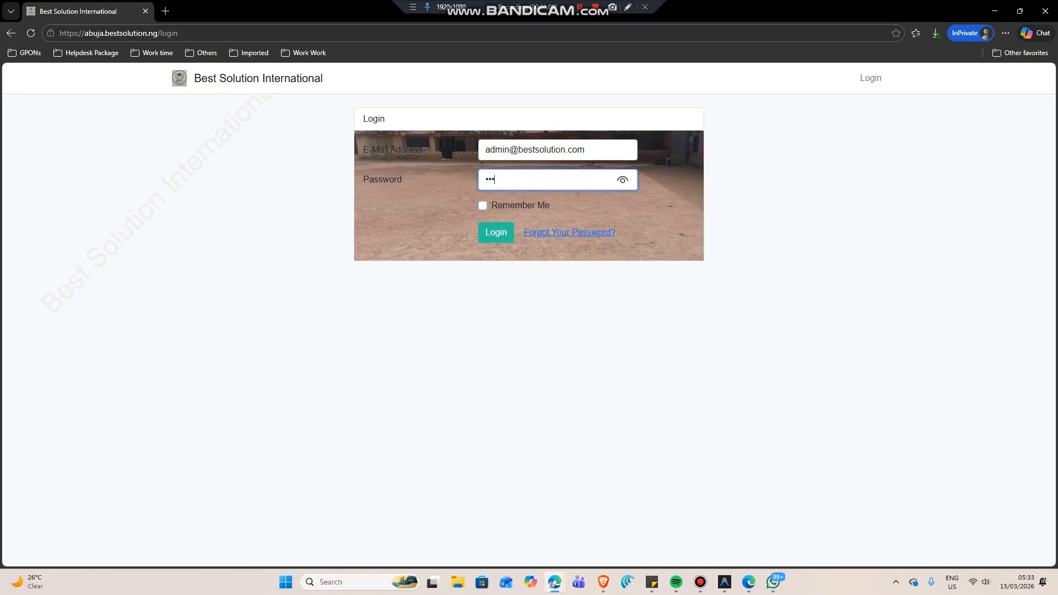
pyautogui.write('********')
pyautogui.press('Return')
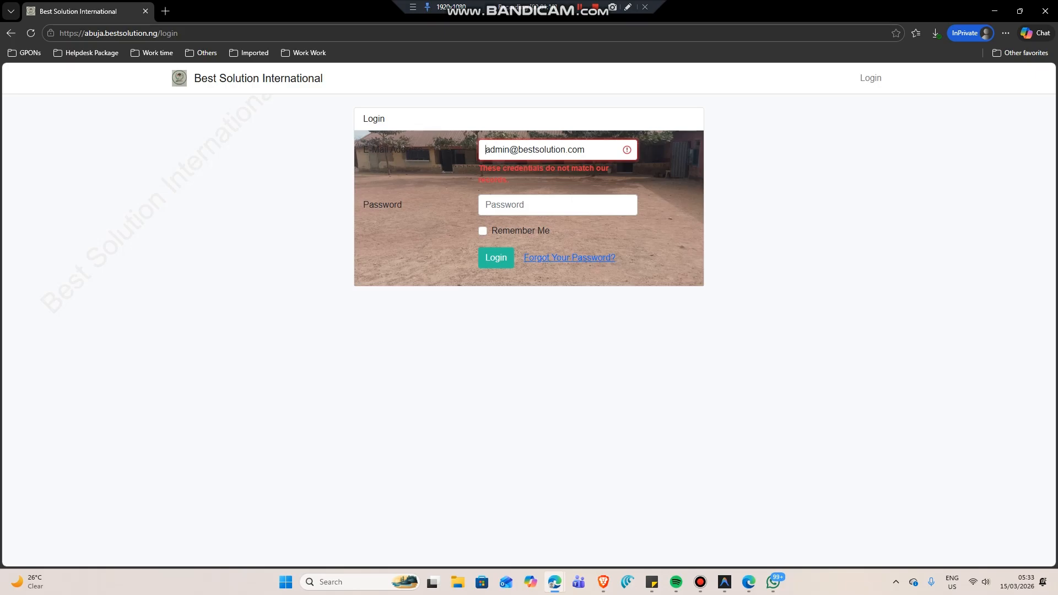
# Change the e-mail ending from .com to .ng, re-enter the password and sign in.
pyautogui.doubleClick(577, 150)
pyautogui.write('ng')
pyautogui.press('Tab')
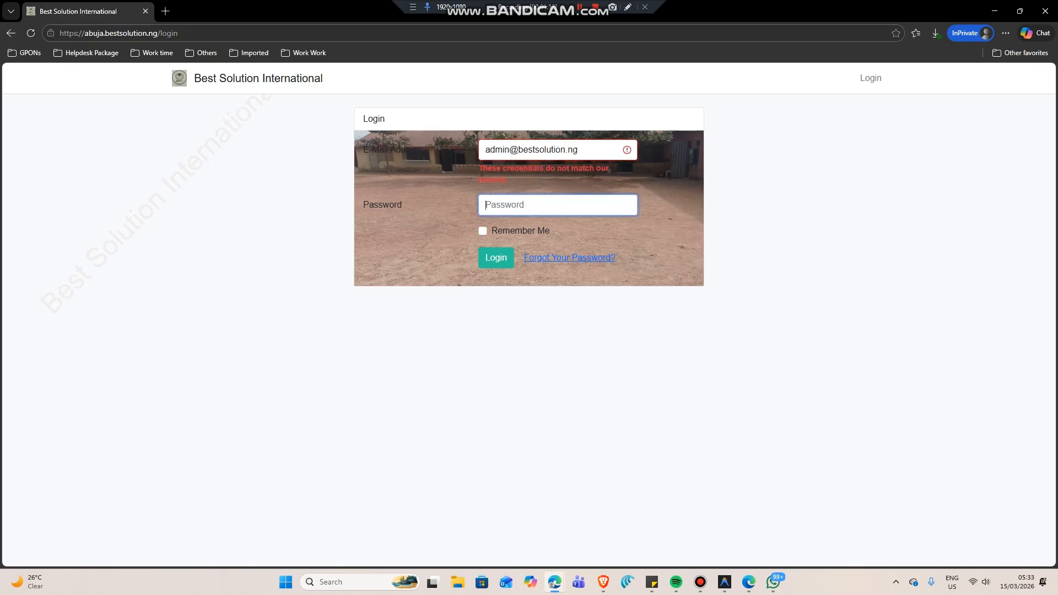
pyautogui.write('************')
pyautogui.press('Return')
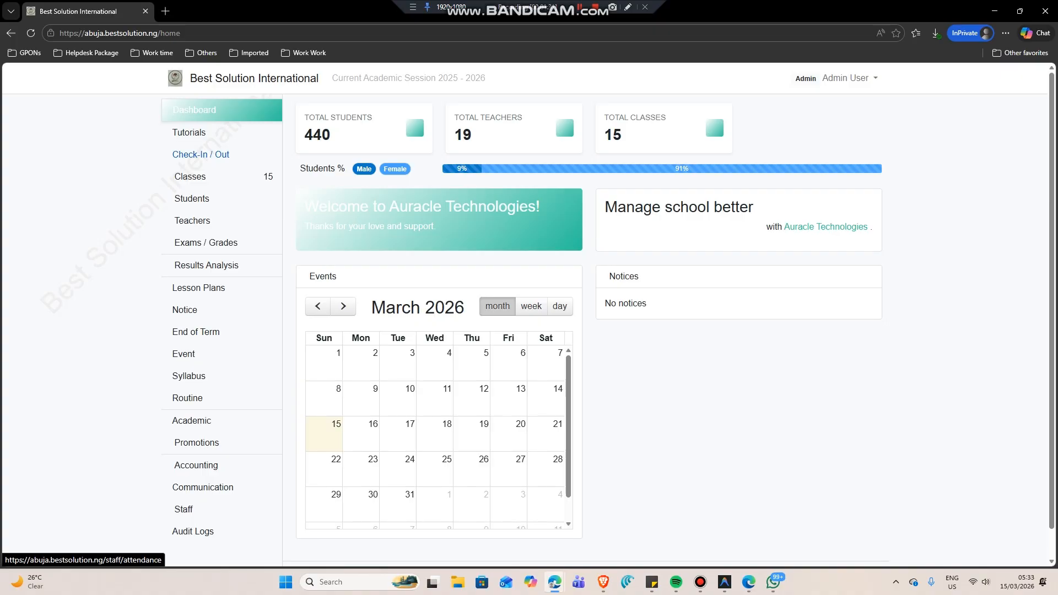
# Browse the staff Tutorials page and the Check-In / Out page, ending on Classes.
pyautogui.click(189, 133)
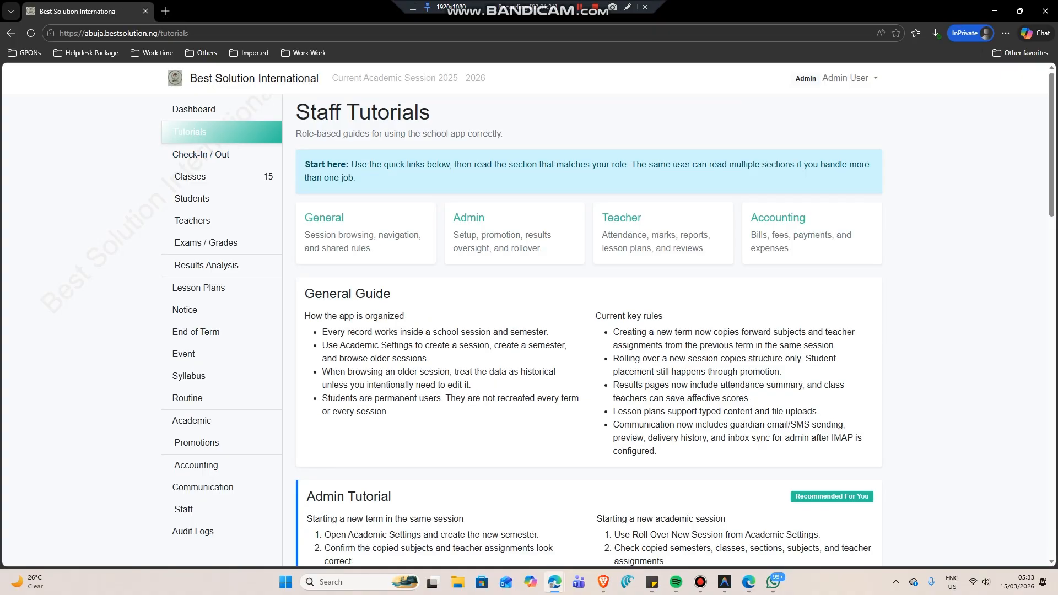
pyautogui.scroll(-9, 589, 331)
pyautogui.scroll(2, 589, 331)
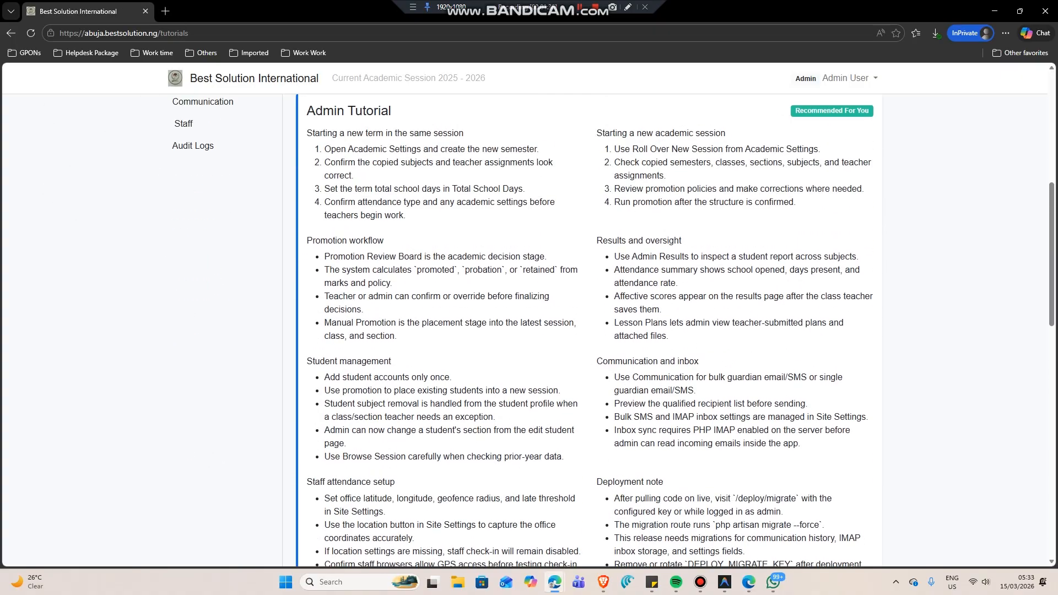
pyautogui.scroll(1, 588, 331)
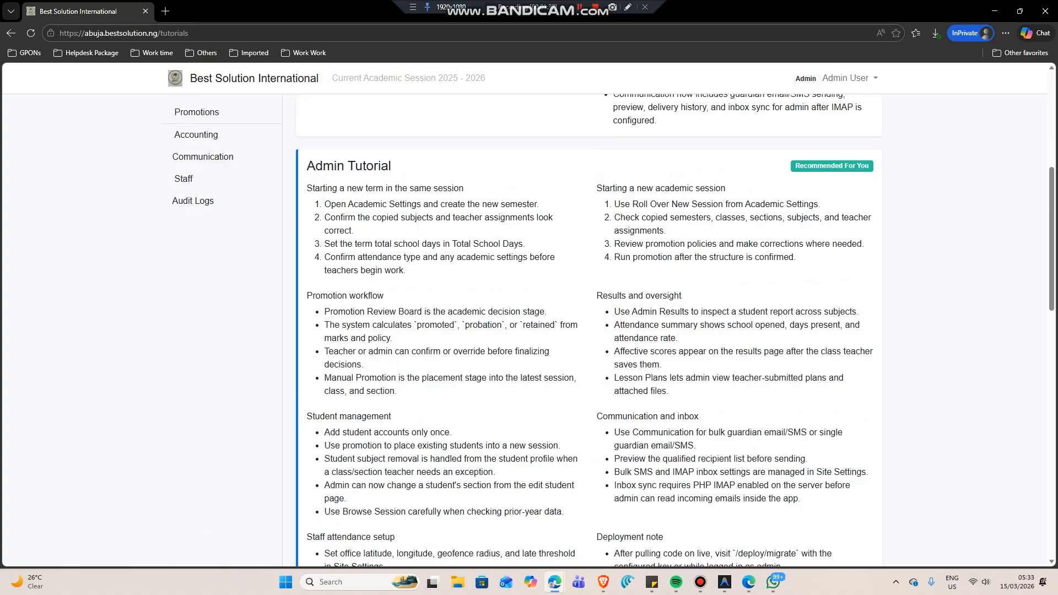
pyautogui.scroll(6, 589, 331)
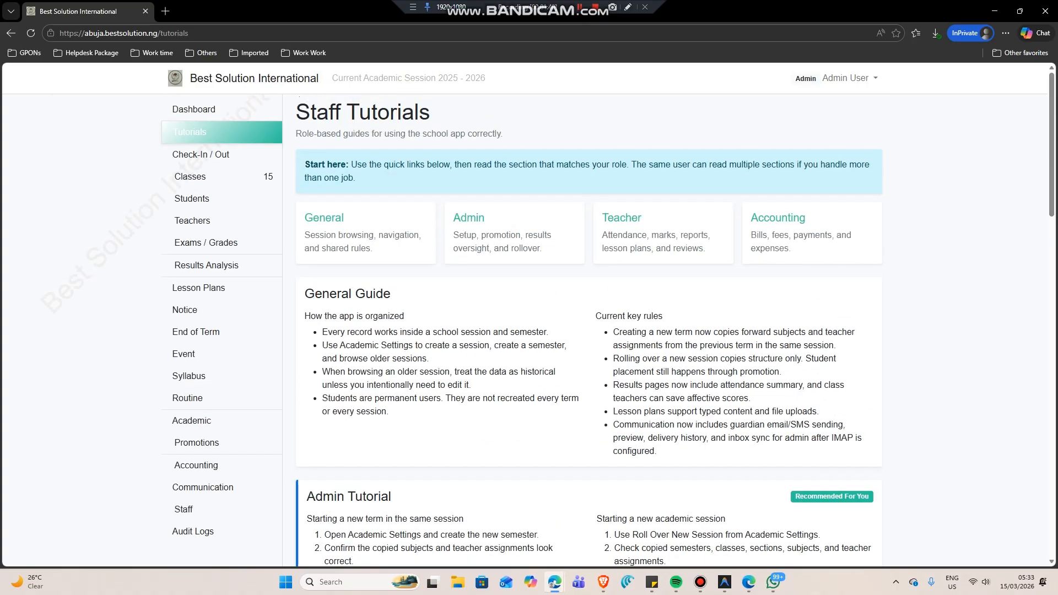
pyautogui.click(200, 154)
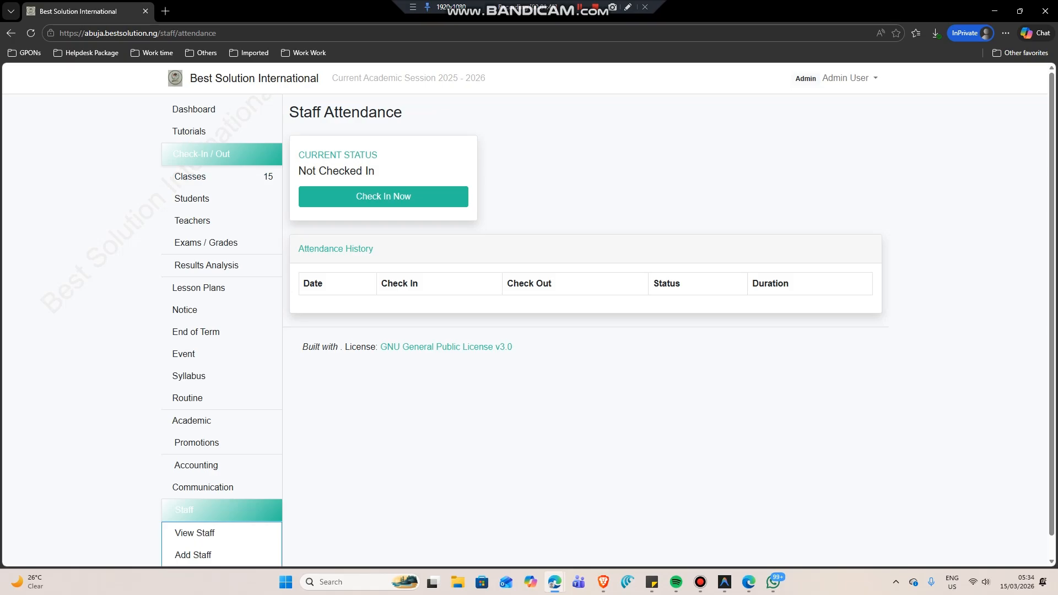
pyautogui.click(190, 176)
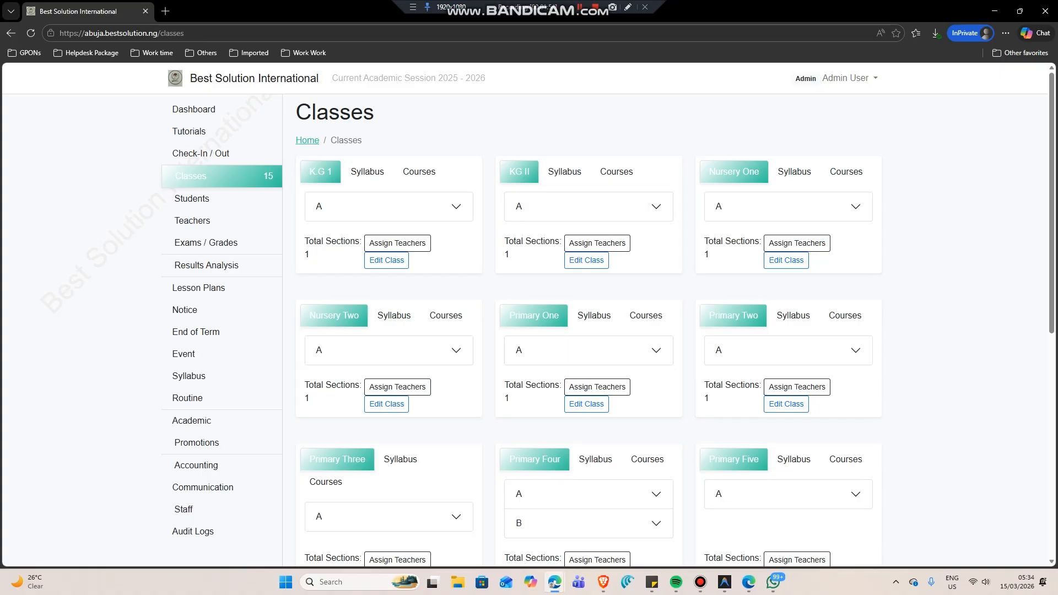
# Review K.G 1's teacher assignments, collapse Section A's details and close the modal.
pyautogui.click(397, 243)
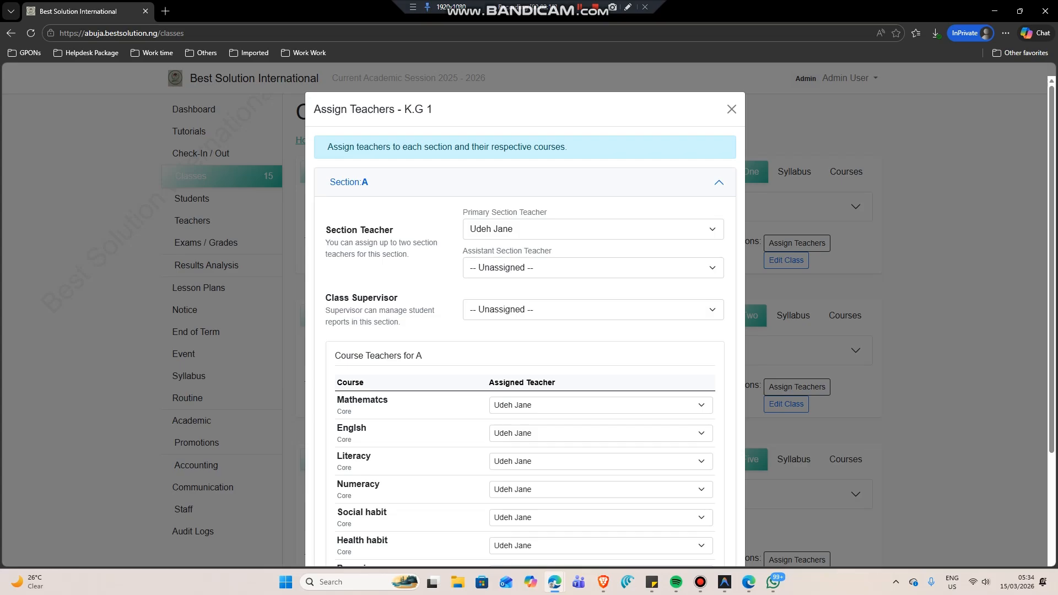
pyautogui.scroll(-3, 523, 331)
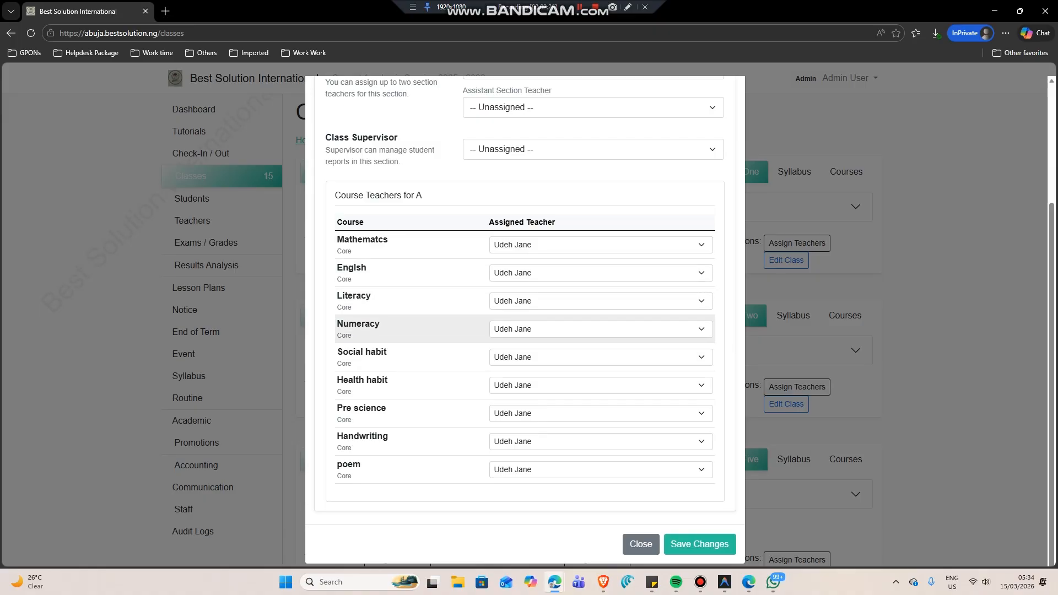
pyautogui.scroll(3, 524, 419)
pyautogui.scroll(-3, 524, 419)
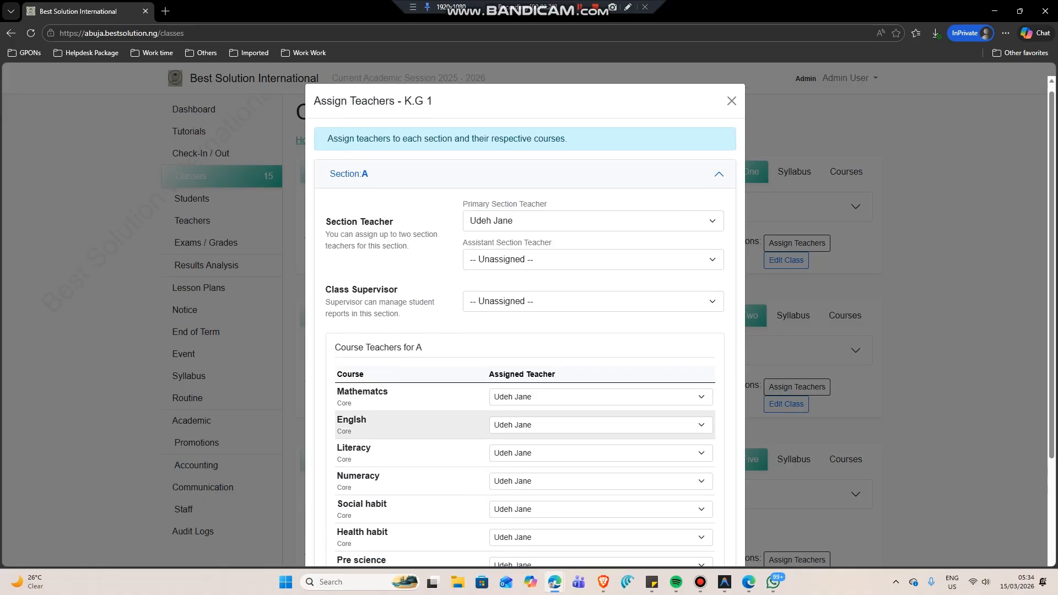
pyautogui.scroll(3, 524, 331)
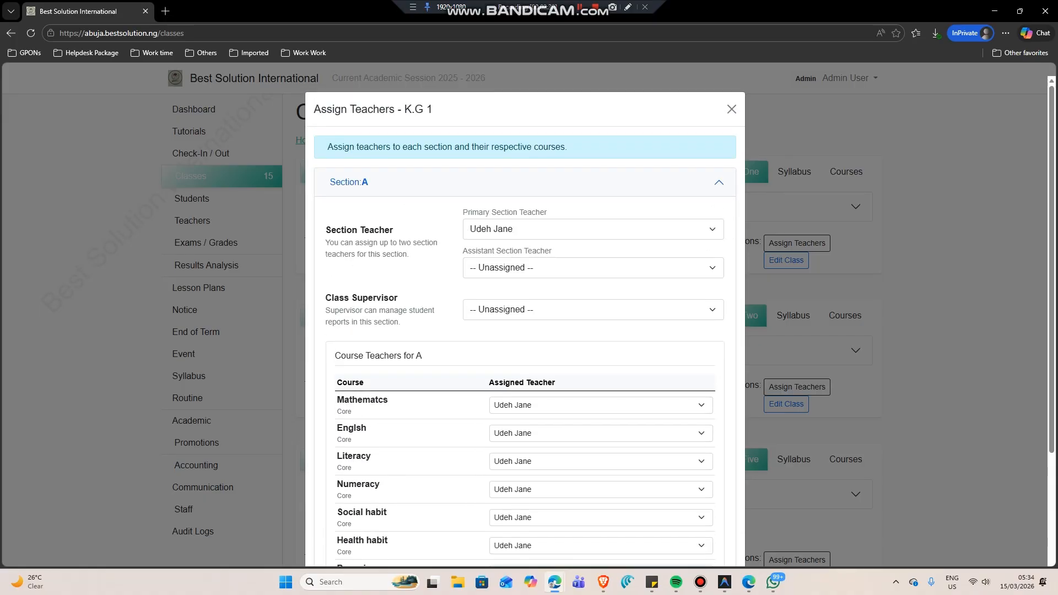
pyautogui.click(719, 182)
pyautogui.click(736, 109)
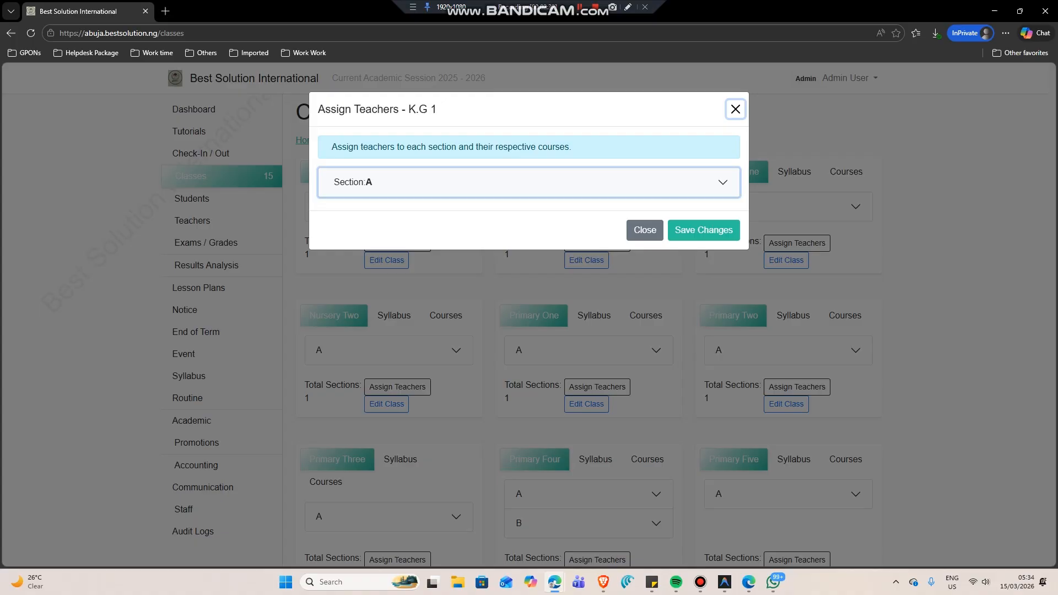
# Resave the K.G 1 class under its existing name and return to Classes.
pyautogui.click(387, 261)
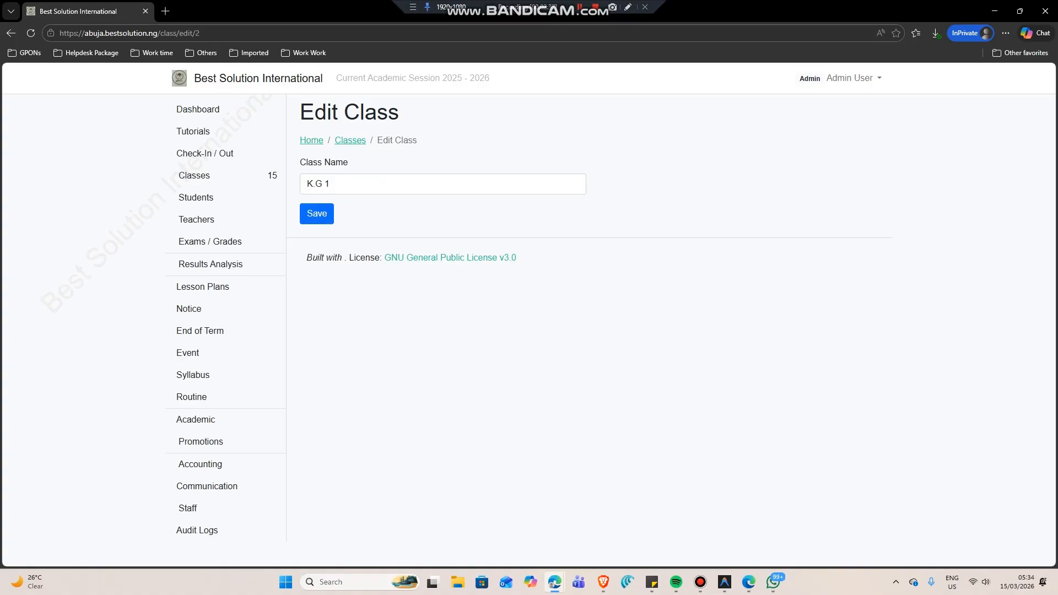
pyautogui.click(317, 213)
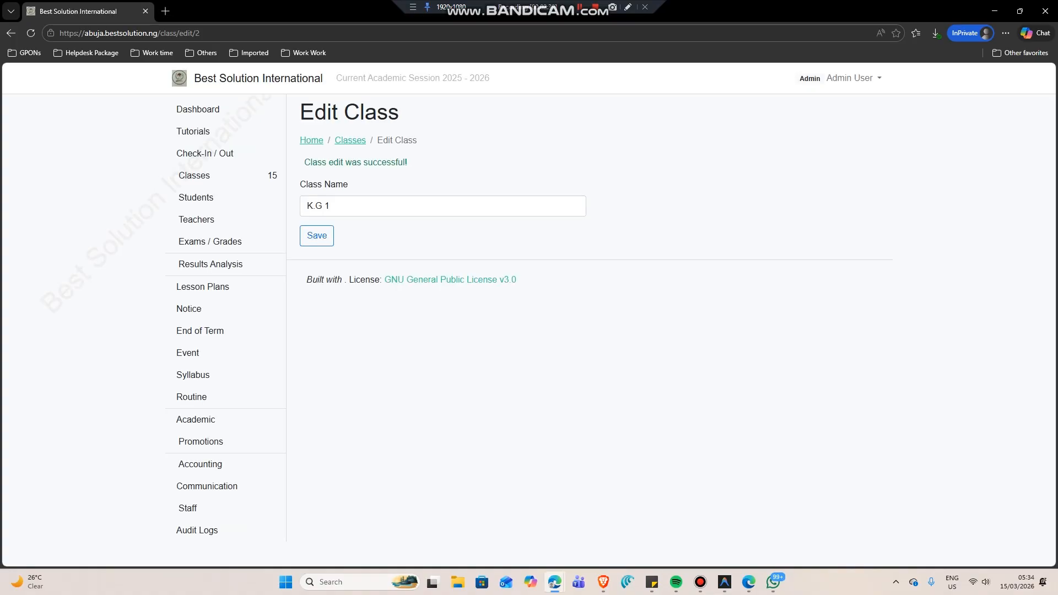
pyautogui.click(194, 175)
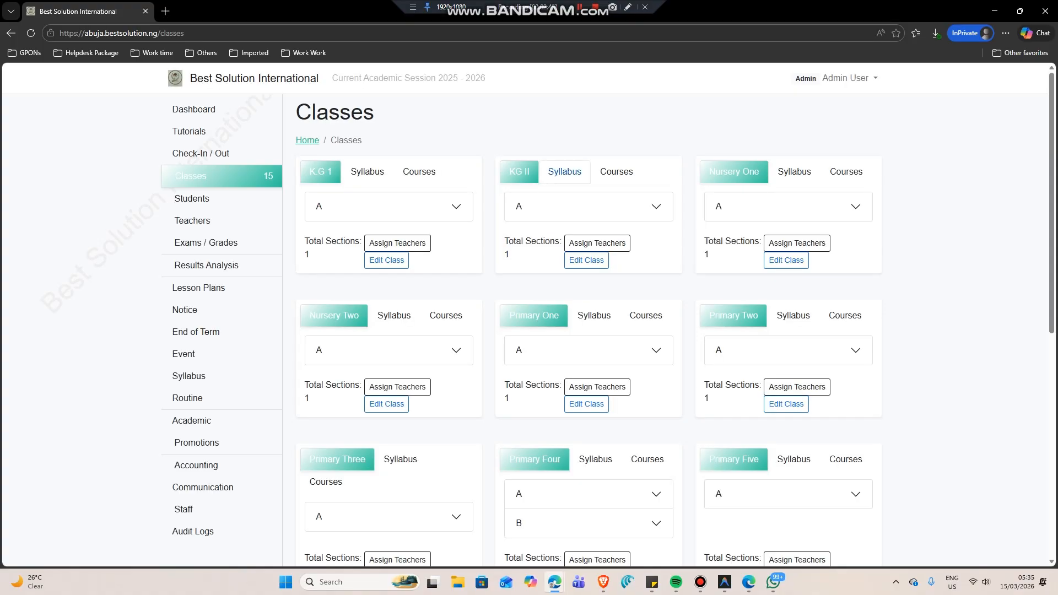
# View and scroll through the K.G 1 syllabus.
pyautogui.scroll(-5, 565, 172)
pyautogui.scroll(4, 564, 172)
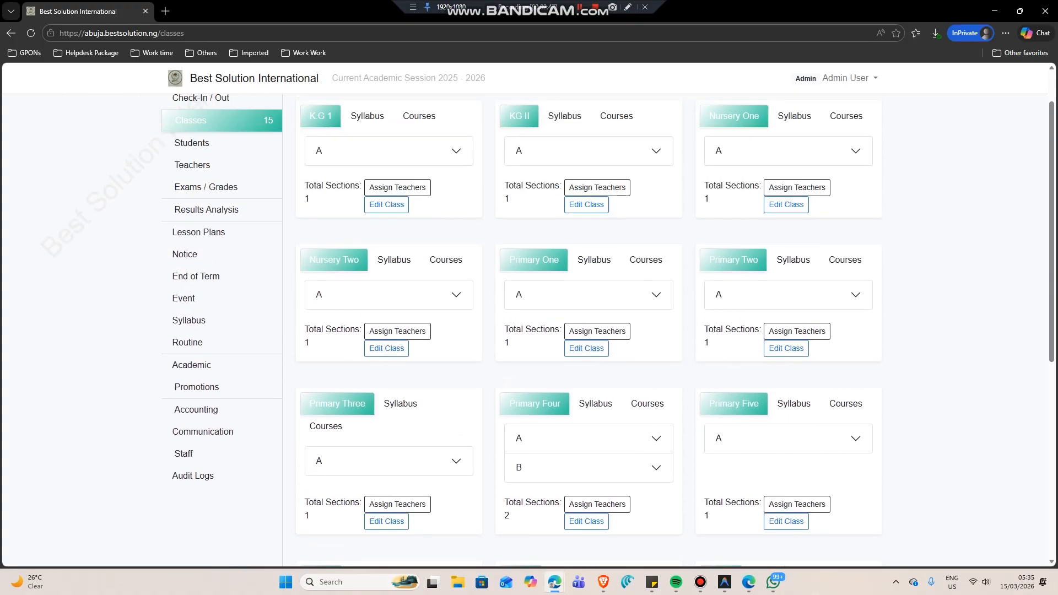
pyautogui.scroll(1, 597, 243)
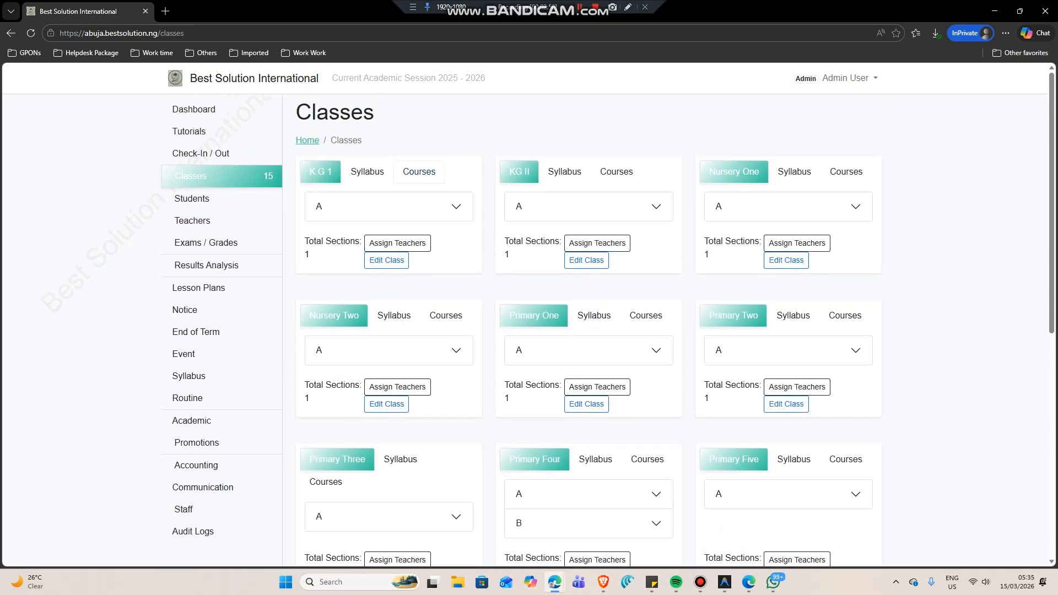
pyautogui.click(367, 171)
pyautogui.scroll(-1, 429, 172)
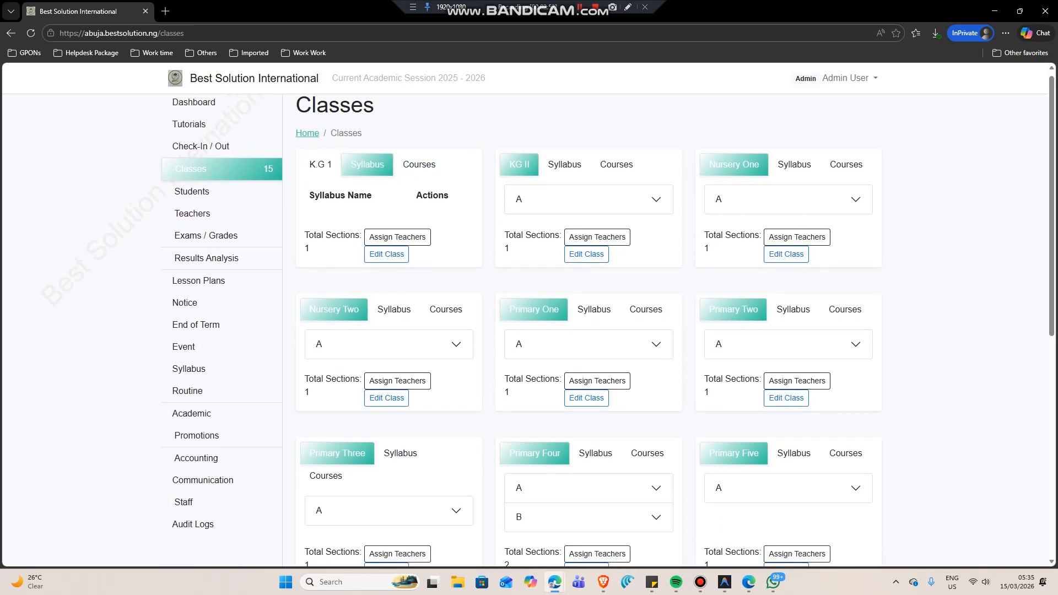
pyautogui.scroll(-1, 529, 331)
pyautogui.scroll(2, 529, 331)
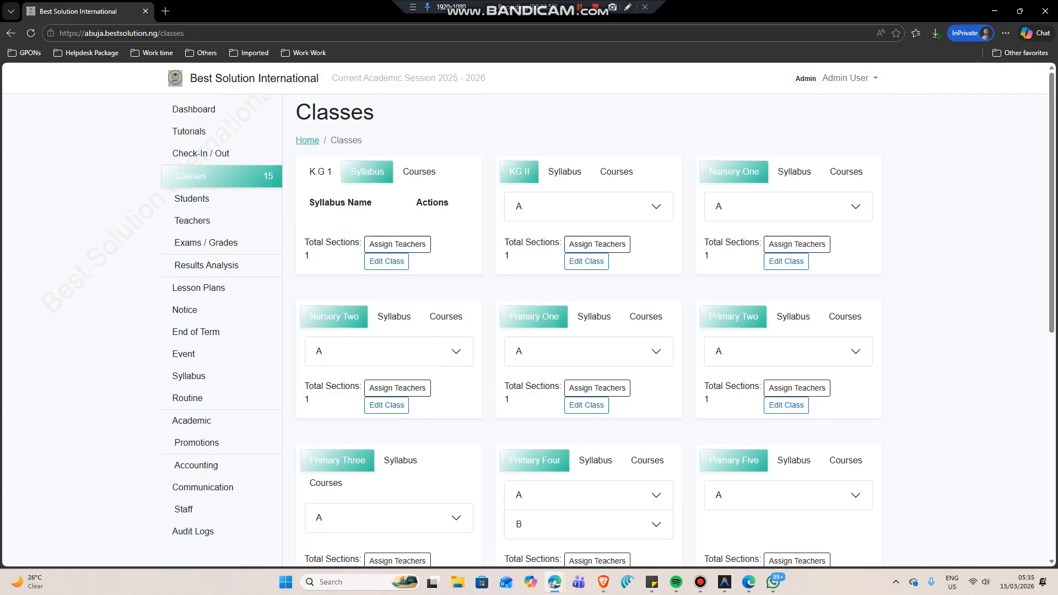
# Check K.G 1's courses, leaving Mathematics as a Core course, then open View Students.
pyautogui.click(419, 171)
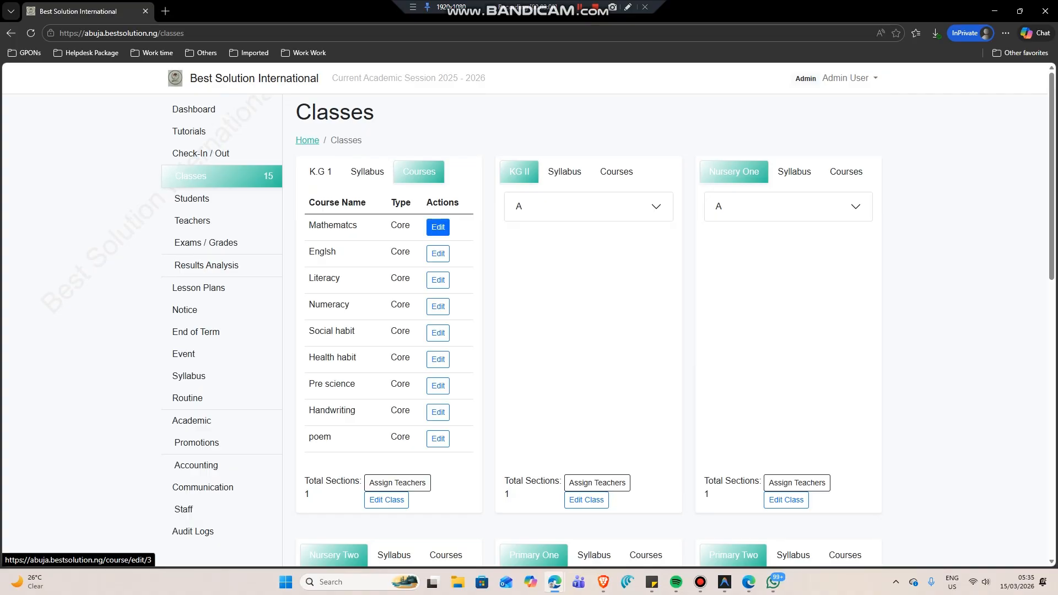
pyautogui.click(438, 226)
pyautogui.click(438, 231)
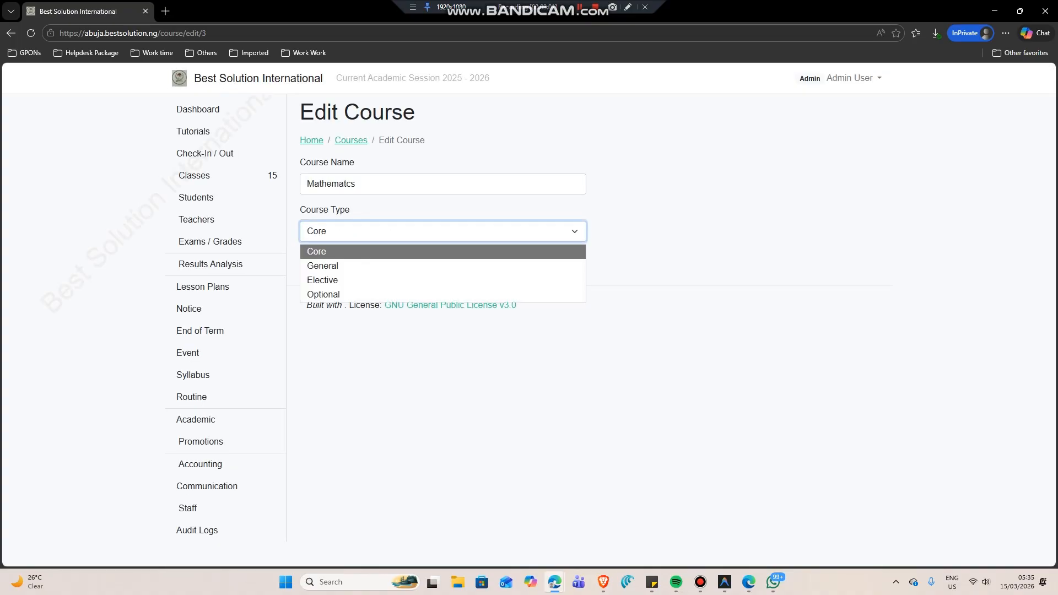
pyautogui.click(438, 230)
pyautogui.click(439, 231)
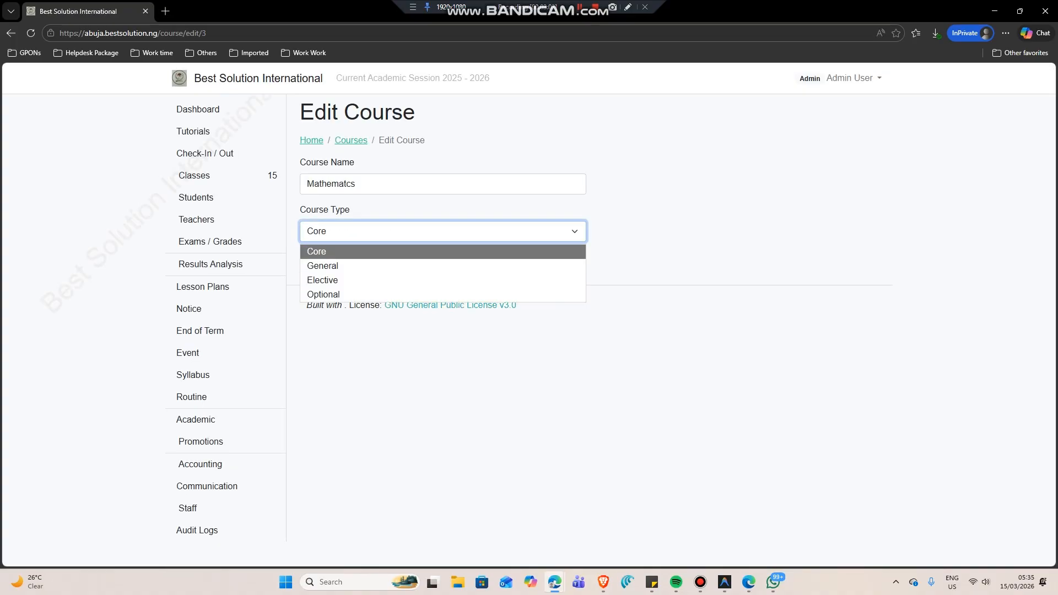
pyautogui.click(196, 198)
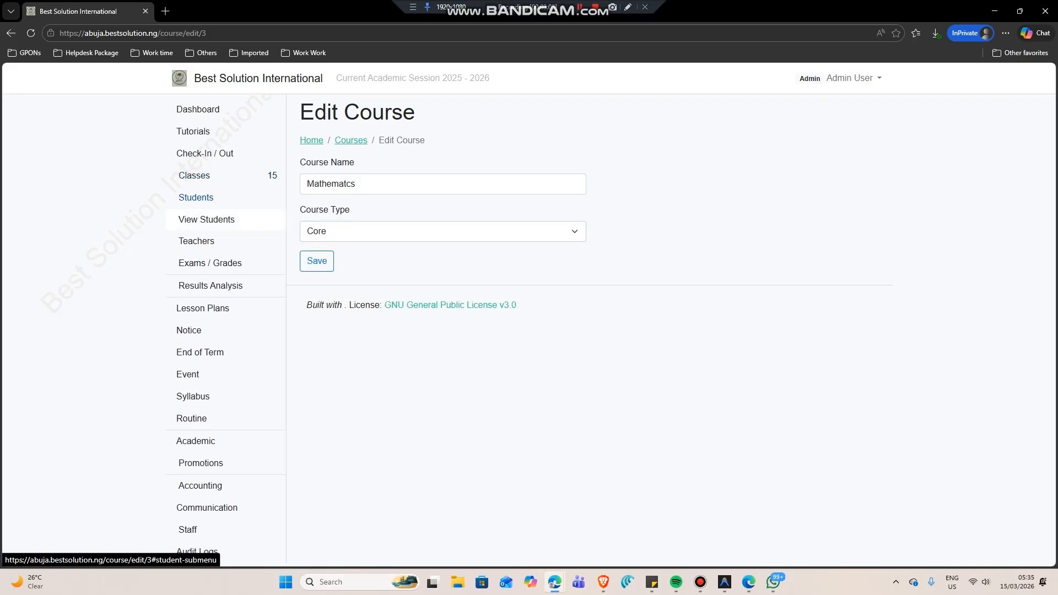
pyautogui.click(203, 220)
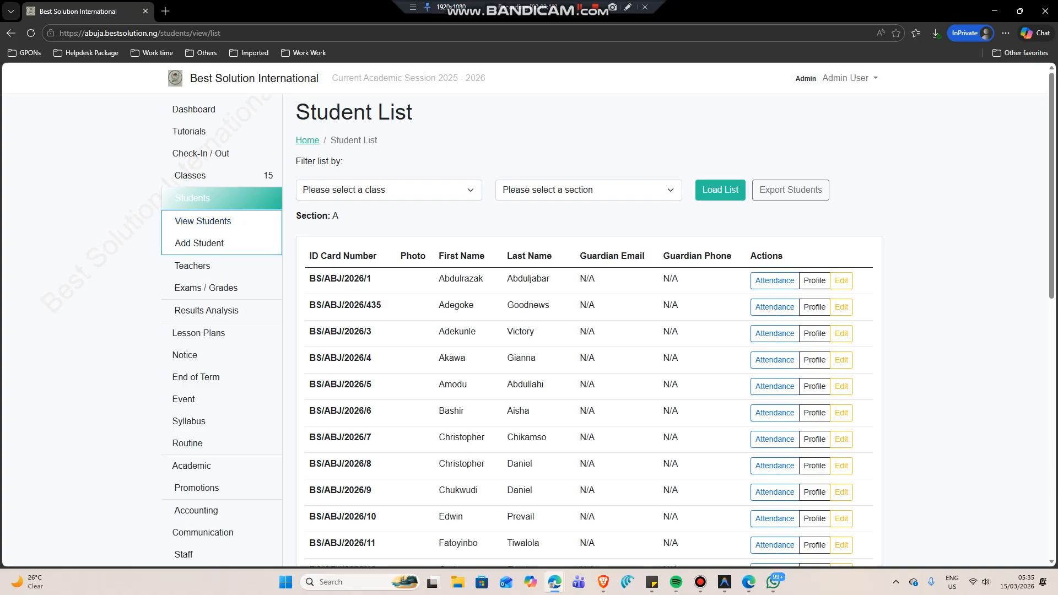
# Filter the student list to Primary One, section A.
pyautogui.click(389, 190)
pyautogui.click(342, 281)
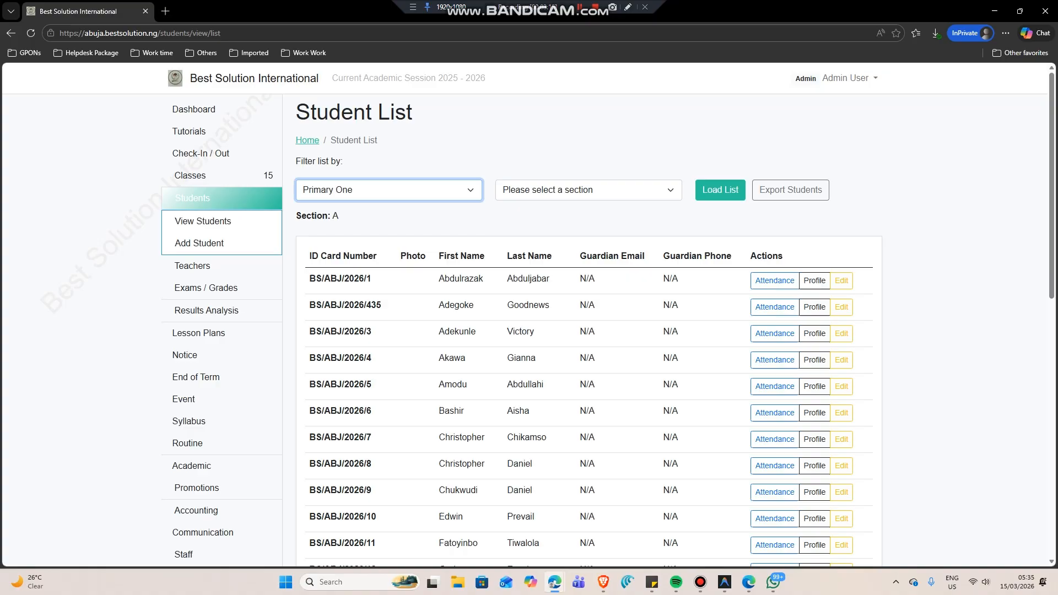
pyautogui.click(588, 190)
pyautogui.click(573, 225)
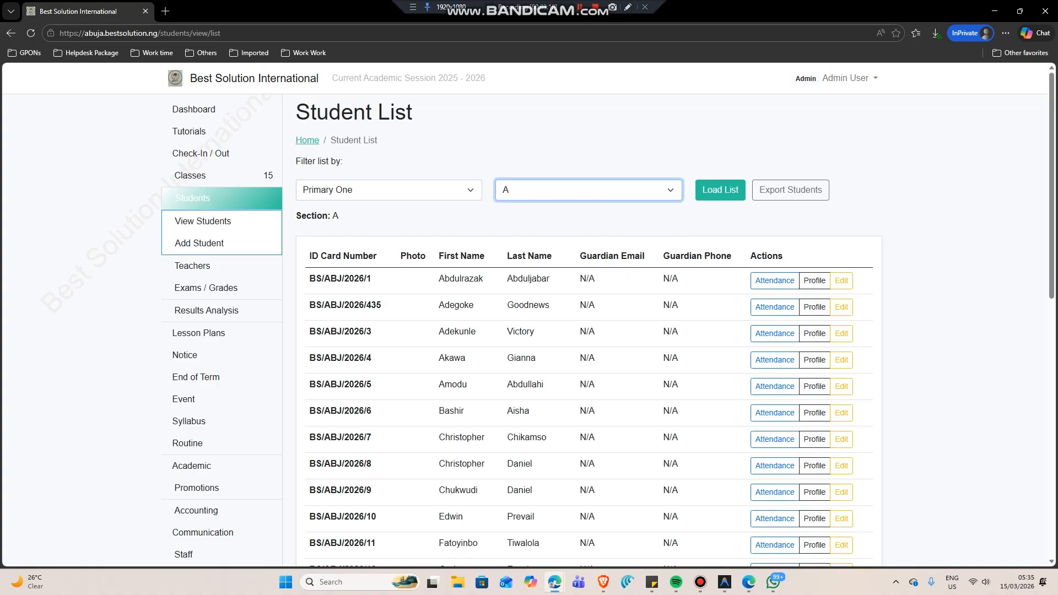
pyautogui.click(721, 191)
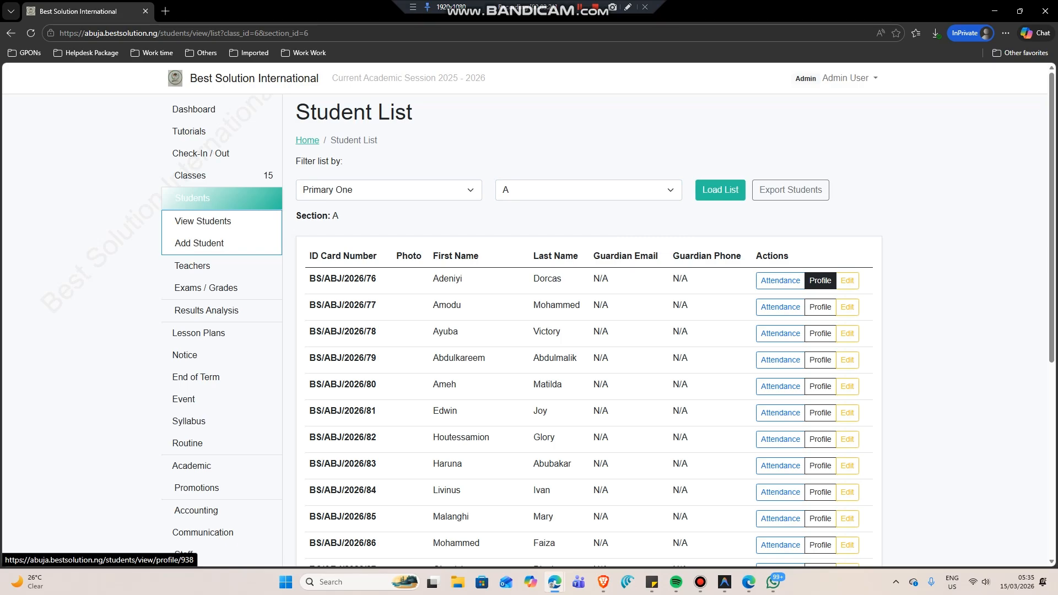
# Look through the first student's profile, then go back to the Student List.
pyautogui.click(820, 281)
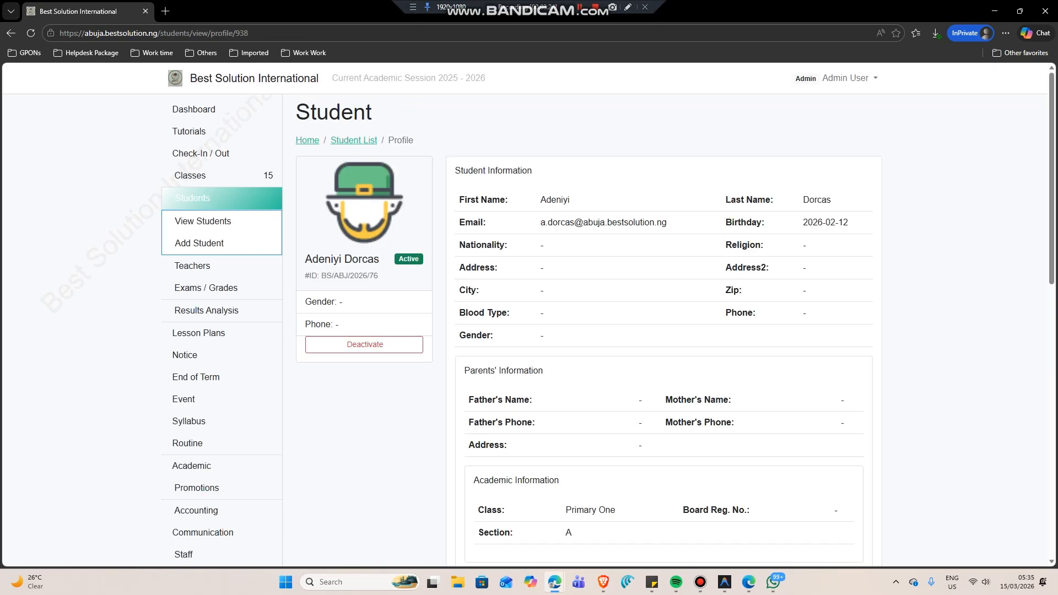
pyautogui.scroll(-5, 821, 281)
pyautogui.scroll(-3, 665, 331)
pyautogui.scroll(10, 664, 331)
pyautogui.click(354, 140)
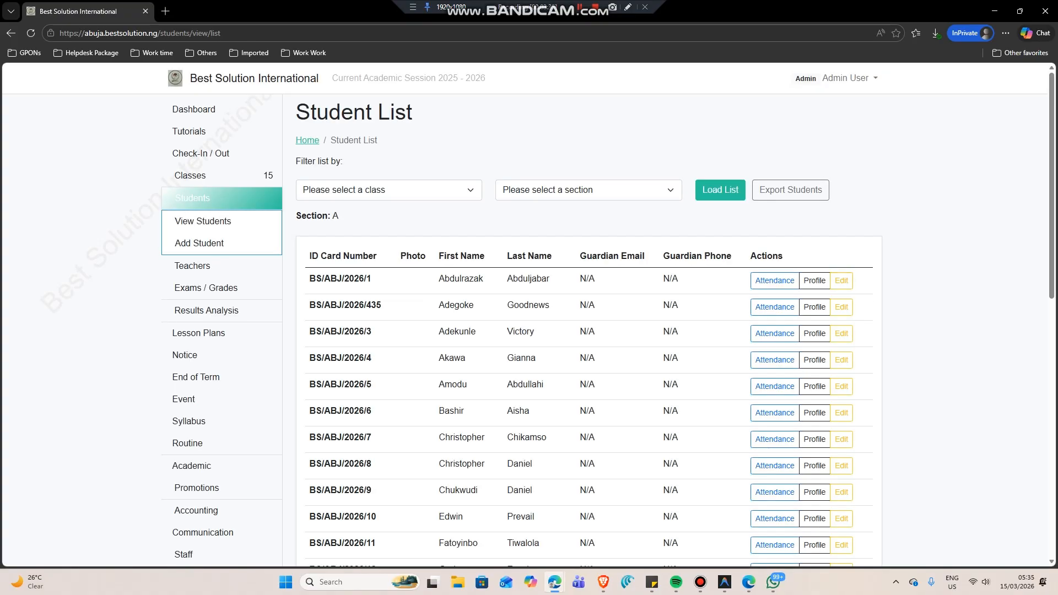
# Update the first student's record, keeping Section A.
pyautogui.click(842, 281)
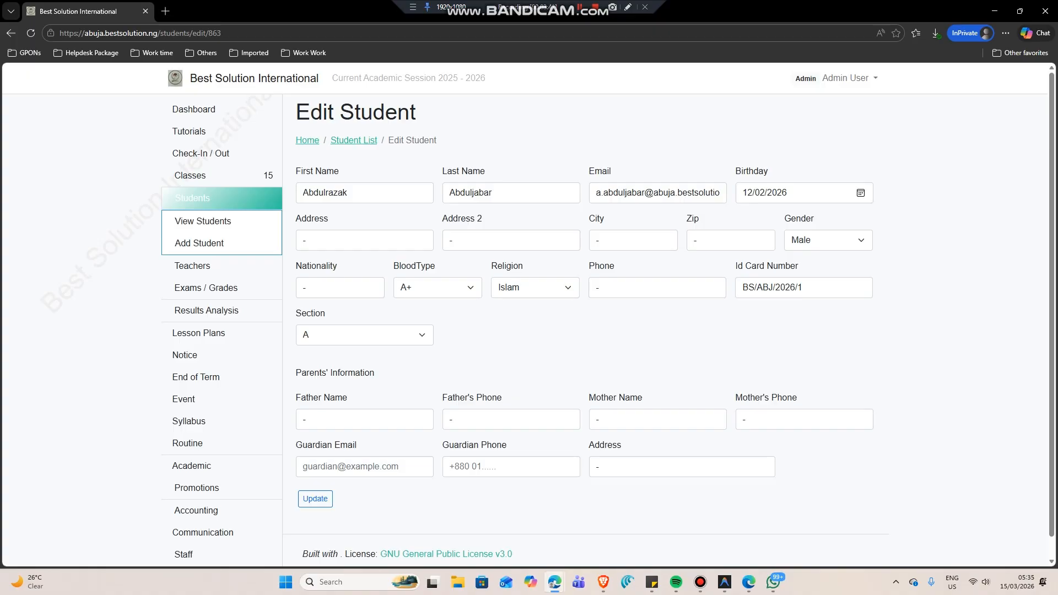
pyautogui.click(365, 335)
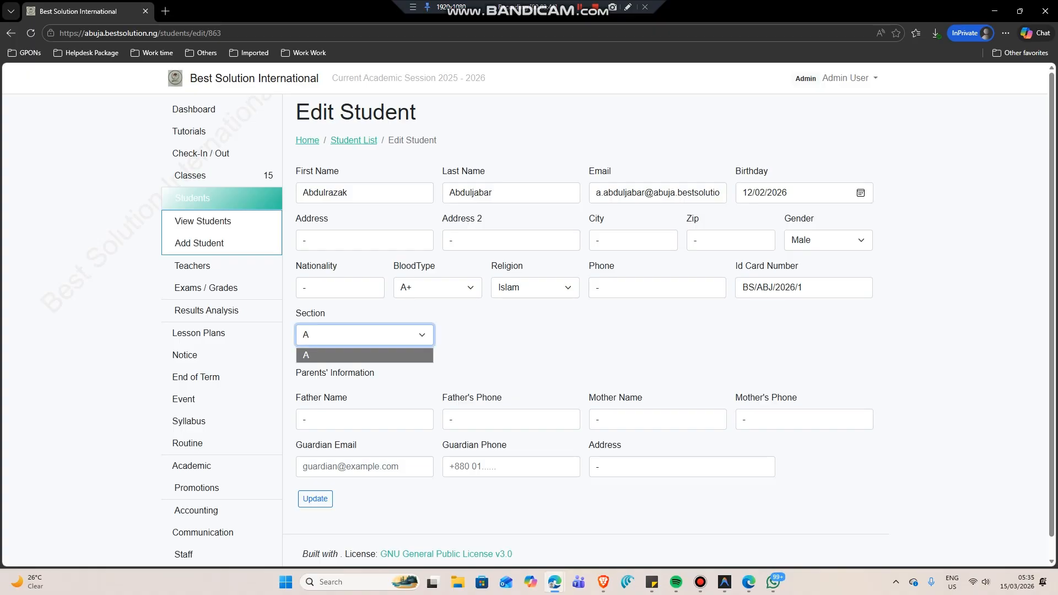
pyautogui.click(365, 335)
pyautogui.scroll(-1, 607, 317)
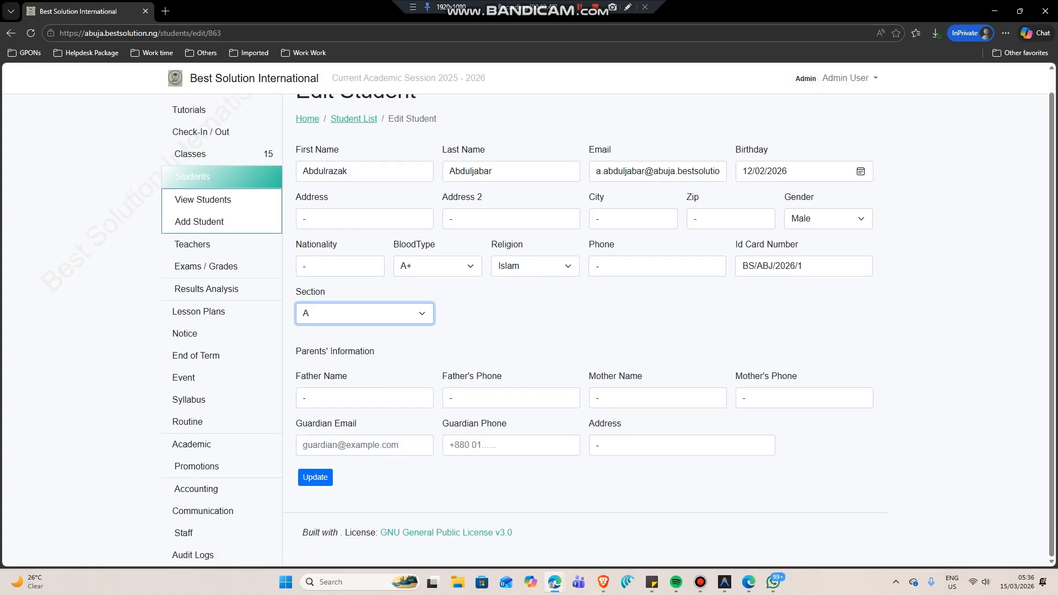
pyautogui.scroll(1, 315, 478)
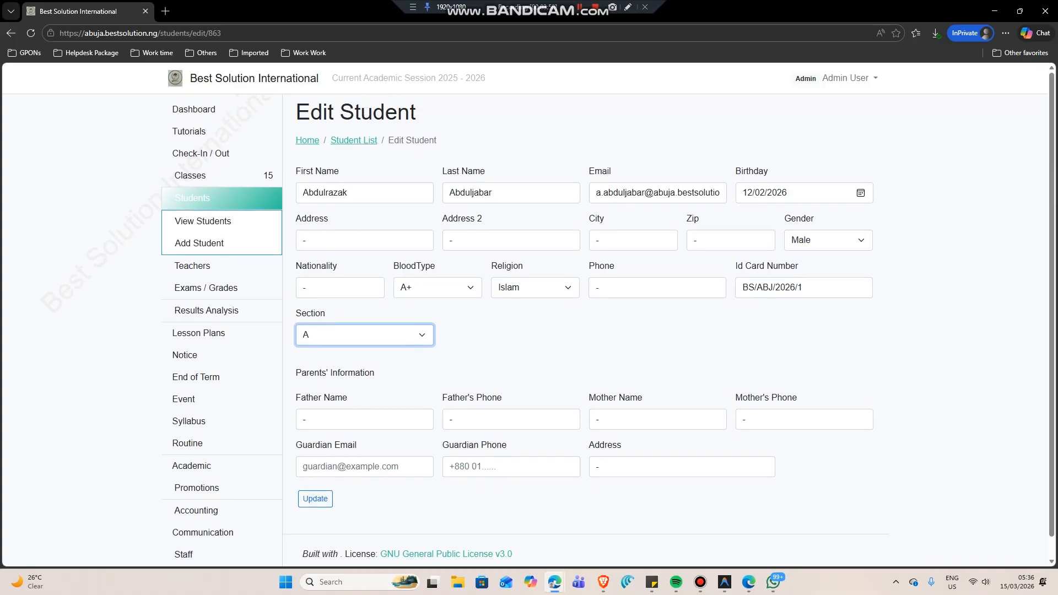
pyautogui.click(315, 499)
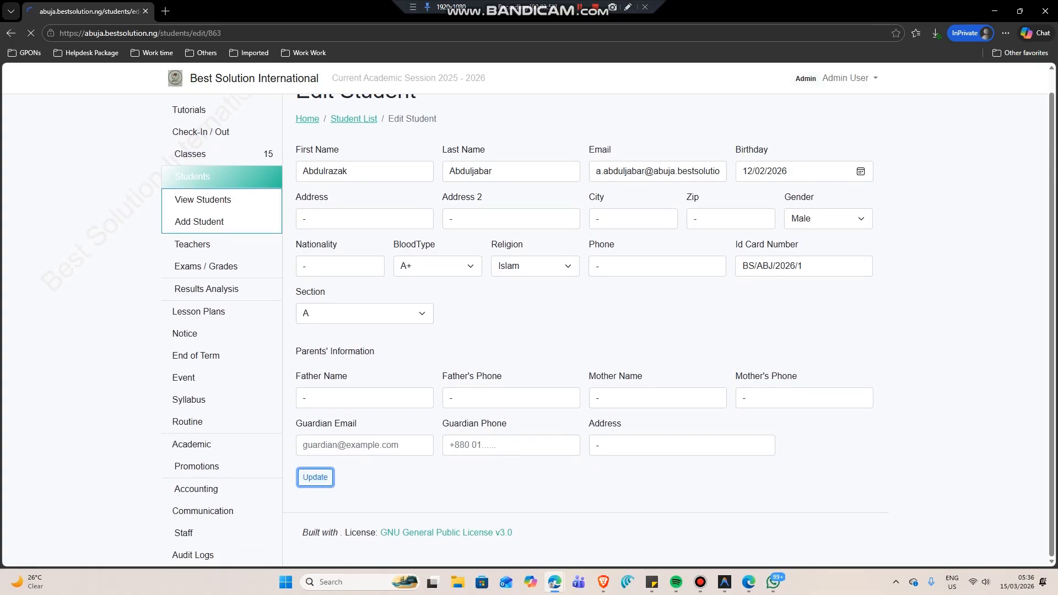
# Select the success message text, then bring up the Add Student form.
pyautogui.moveTo(300, 162); pyautogui.dragTo(425, 162)
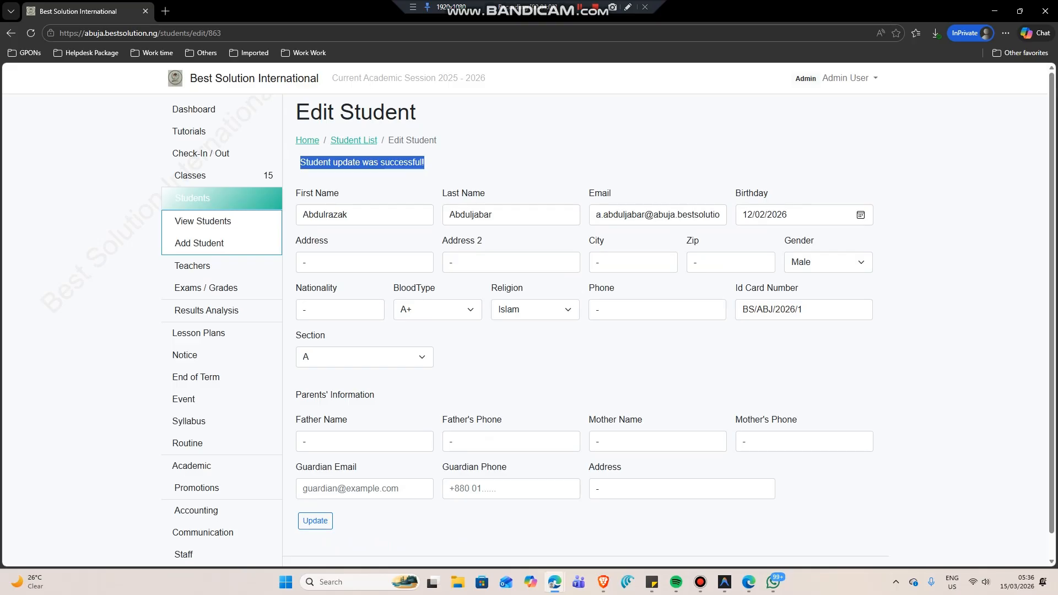
pyautogui.click(441, 164)
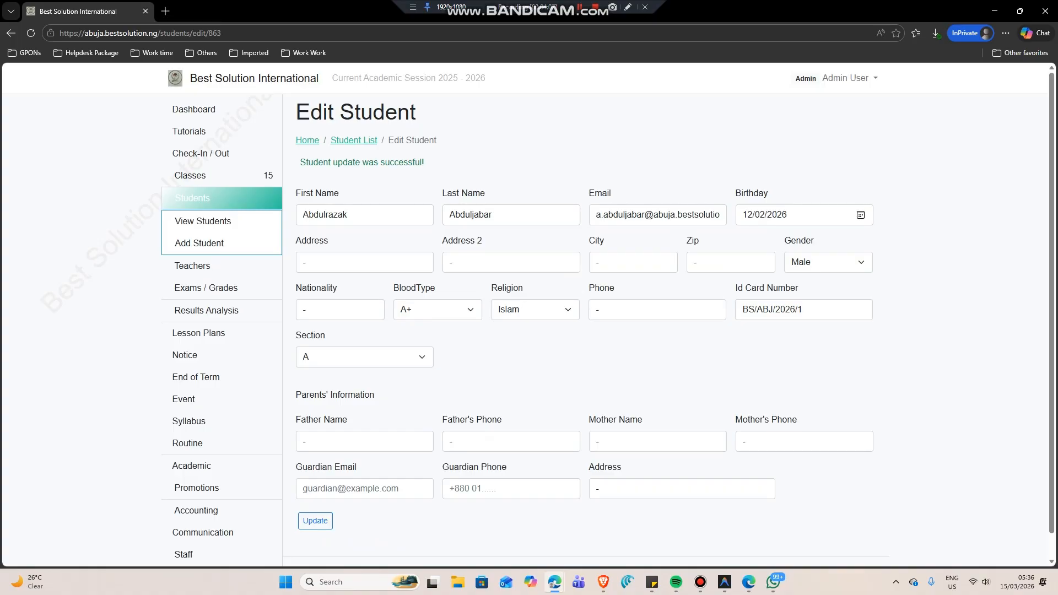
pyautogui.click(199, 243)
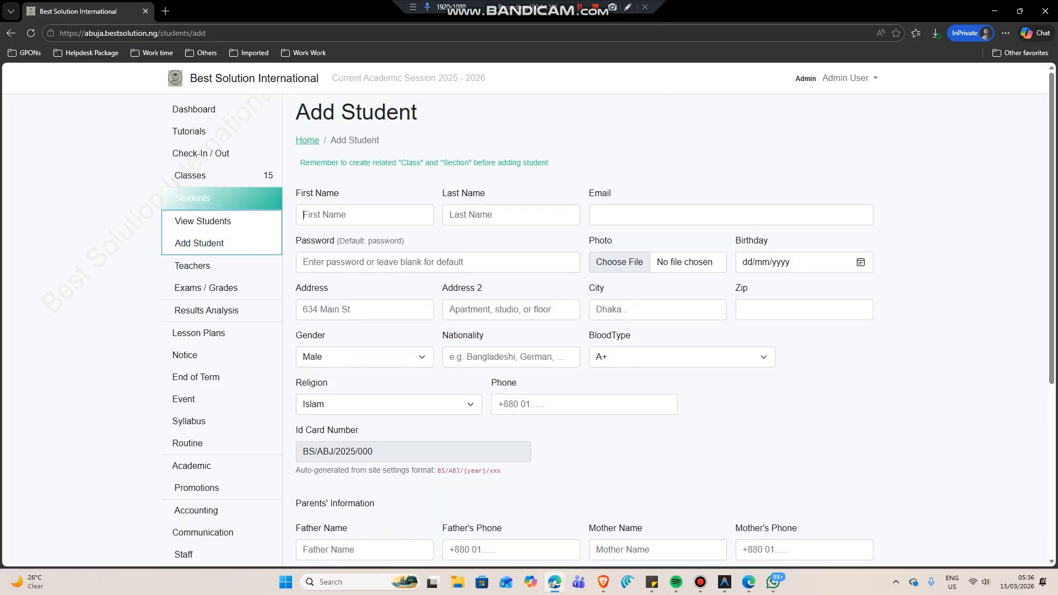
pyautogui.click(304, 216)
pyautogui.scroll(-3, 304, 215)
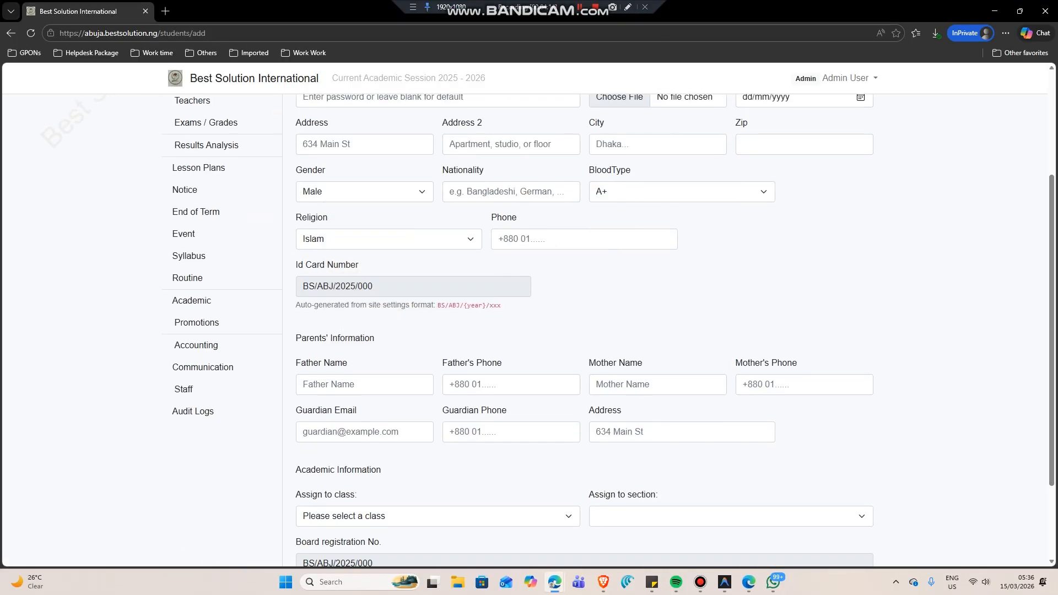
pyautogui.click(414, 287)
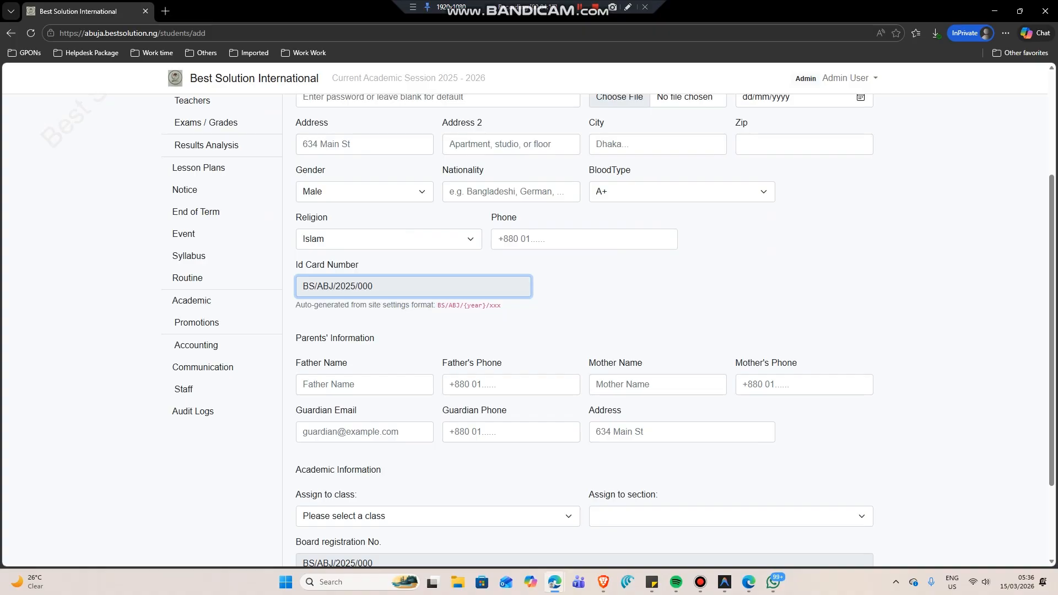
pyautogui.scroll(-2, 609, 331)
pyautogui.scroll(4, 609, 330)
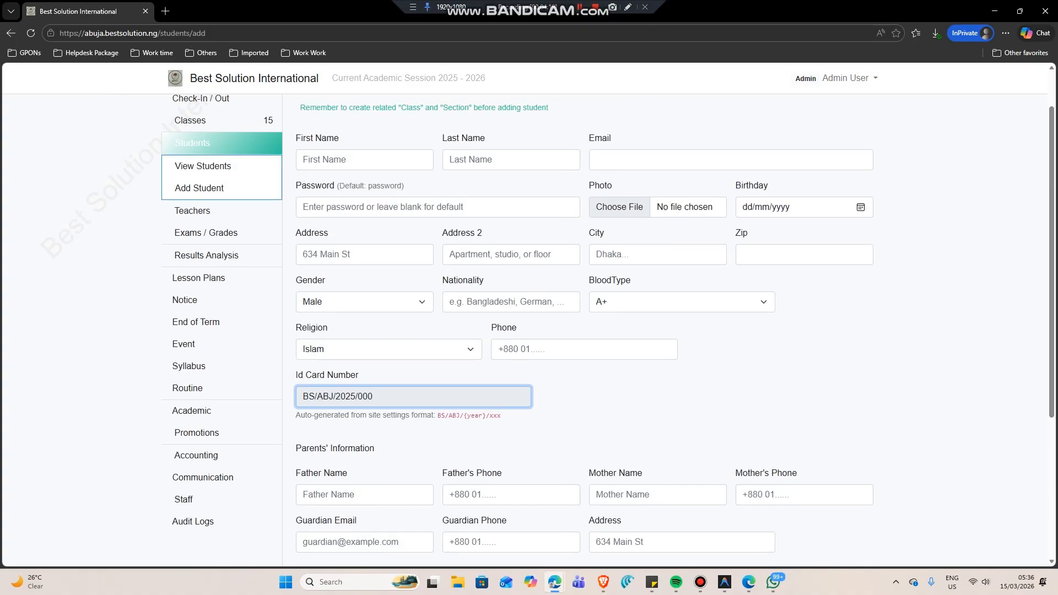
pyautogui.scroll(-4, 609, 331)
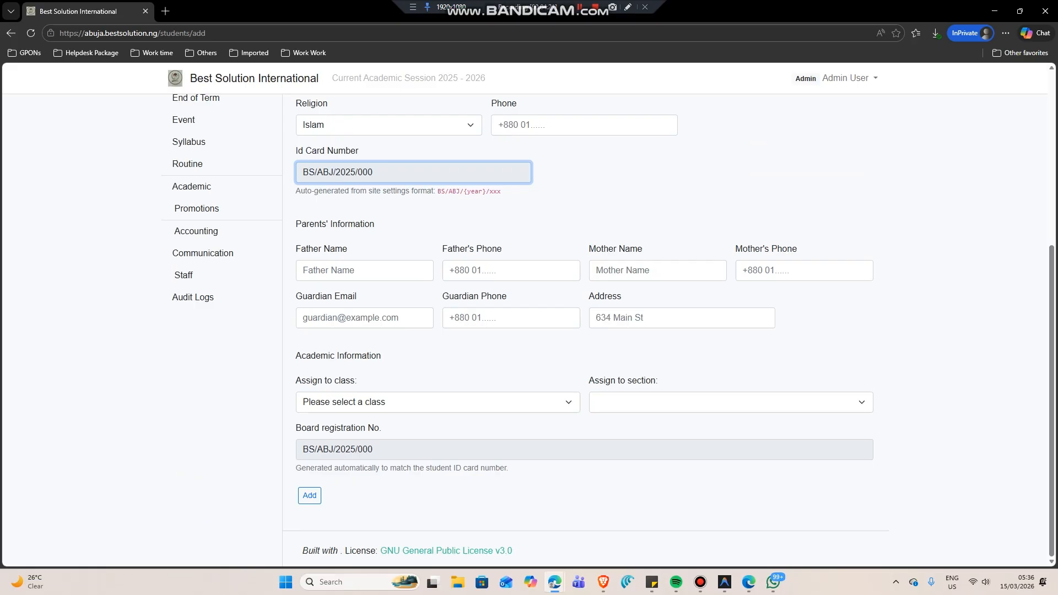
pyautogui.click(437, 403)
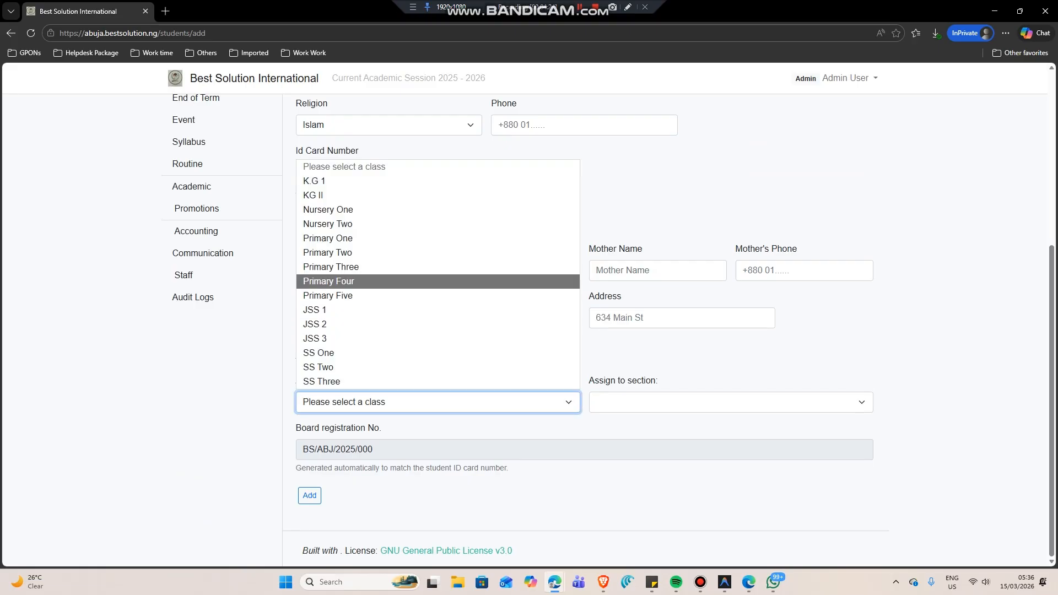
pyautogui.click(731, 402)
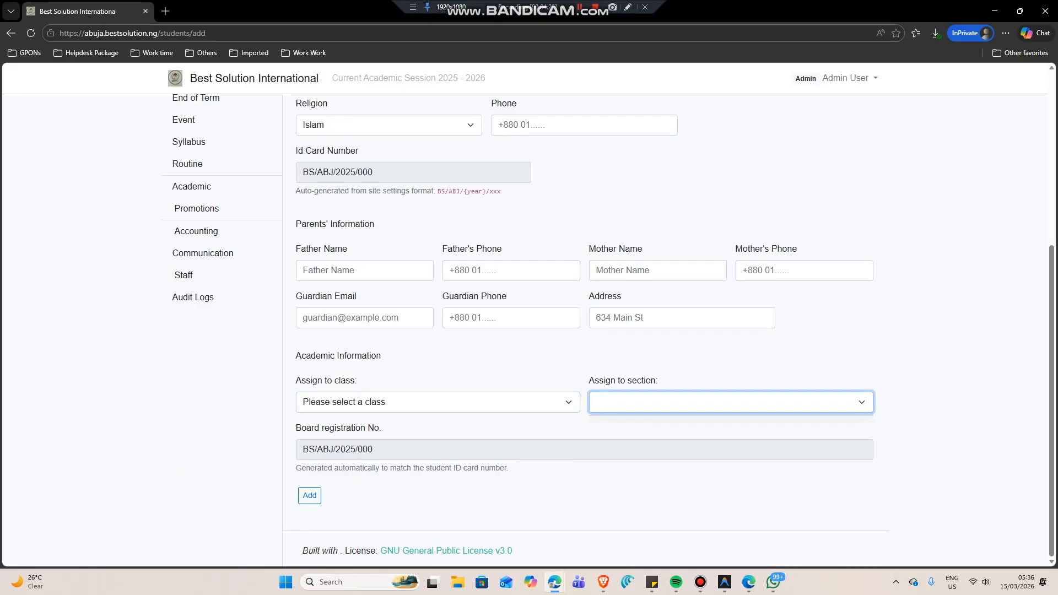
pyautogui.scroll(5, 610, 330)
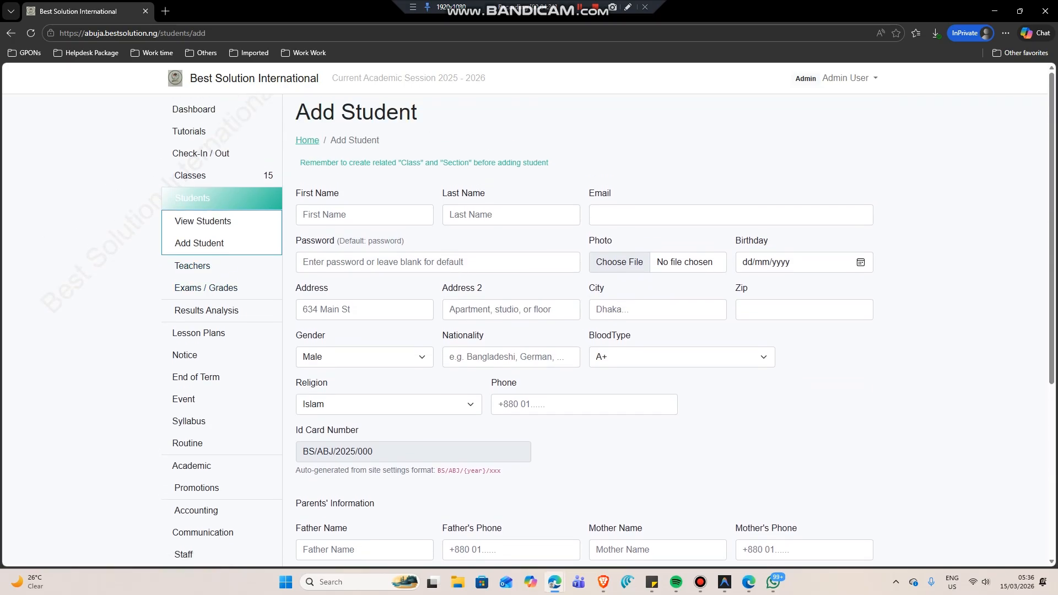
pyautogui.scroll(-5, 585, 331)
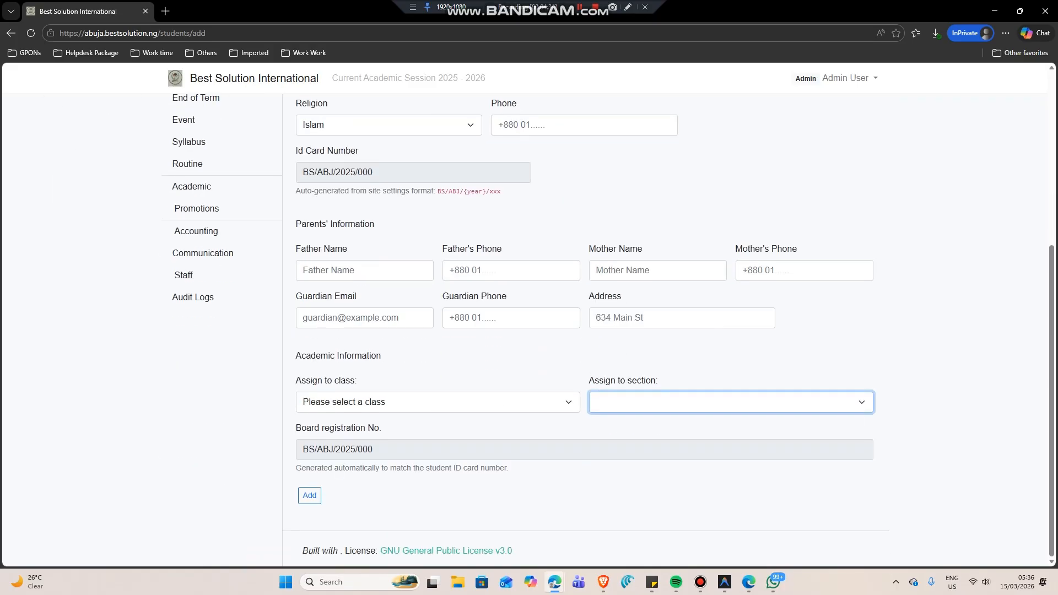
pyautogui.scroll(5, 584, 331)
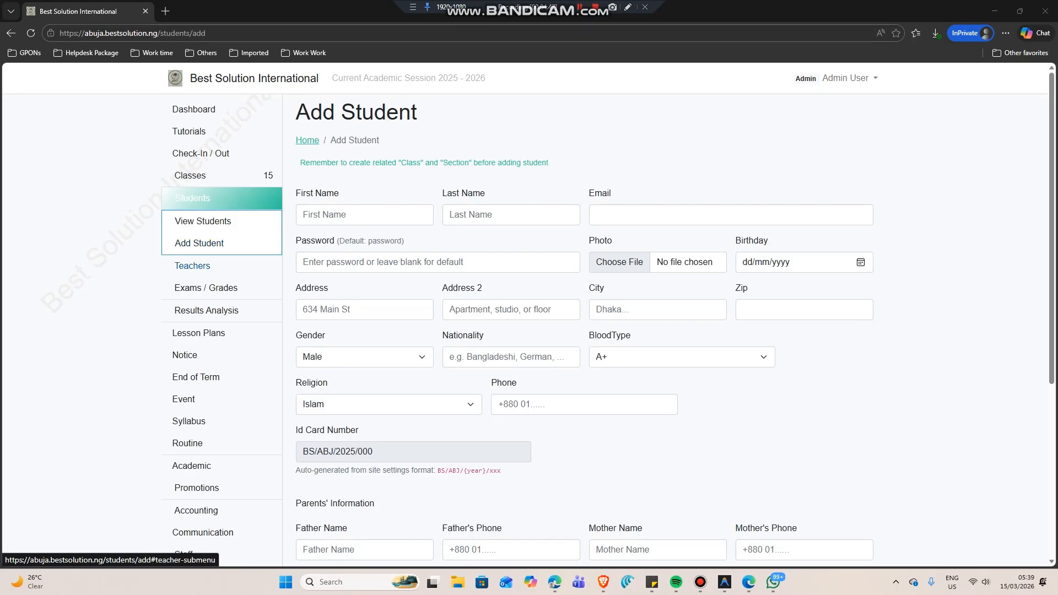
# Open View Teachers and the first teacher's edit page.
pyautogui.click(192, 265)
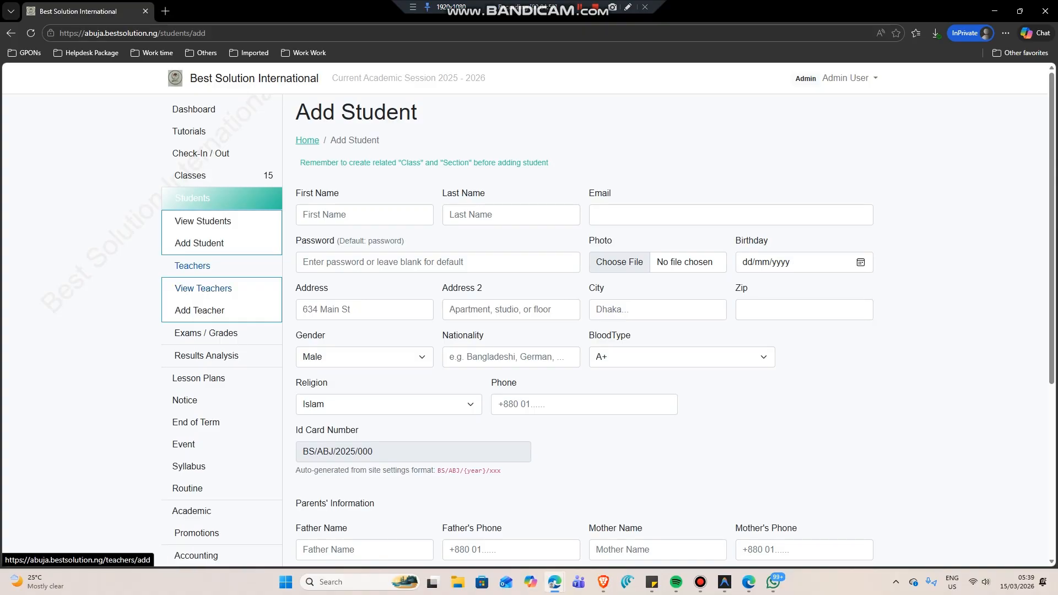
pyautogui.click(204, 288)
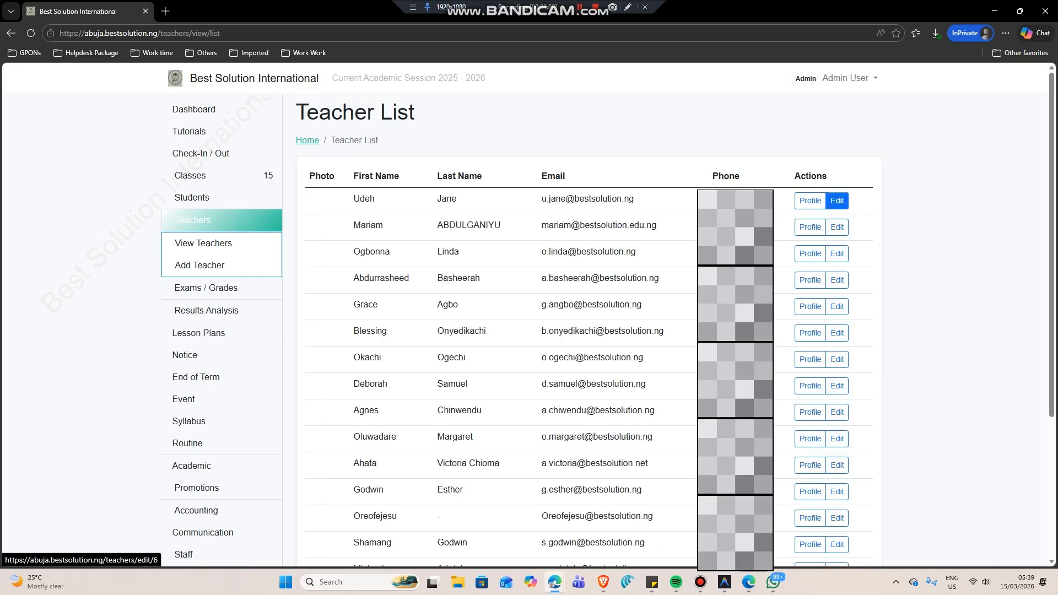
pyautogui.click(837, 201)
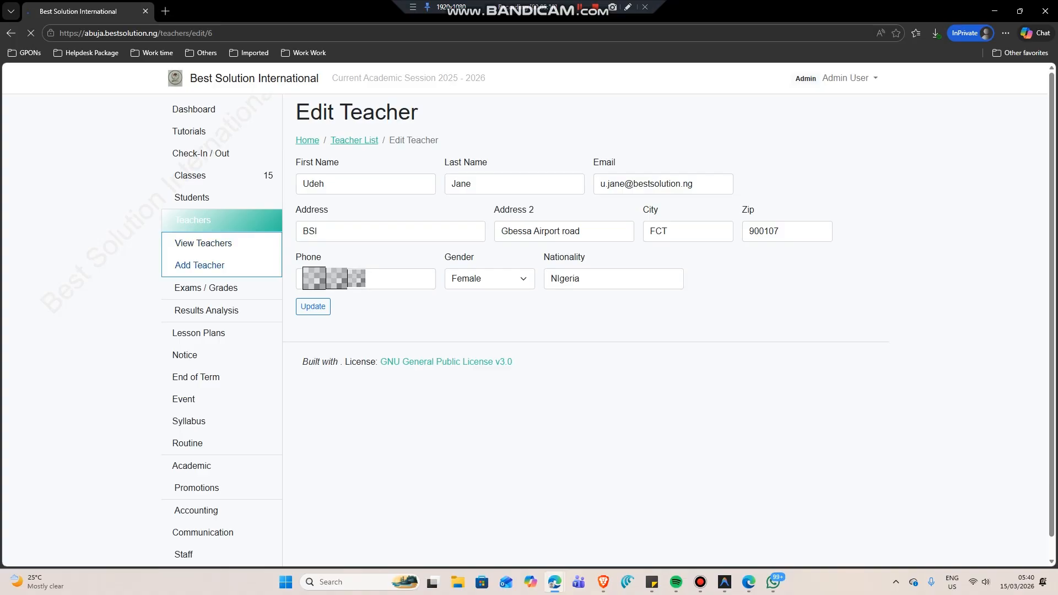
# Look over the blank Add Teacher form.
pyautogui.click(200, 265)
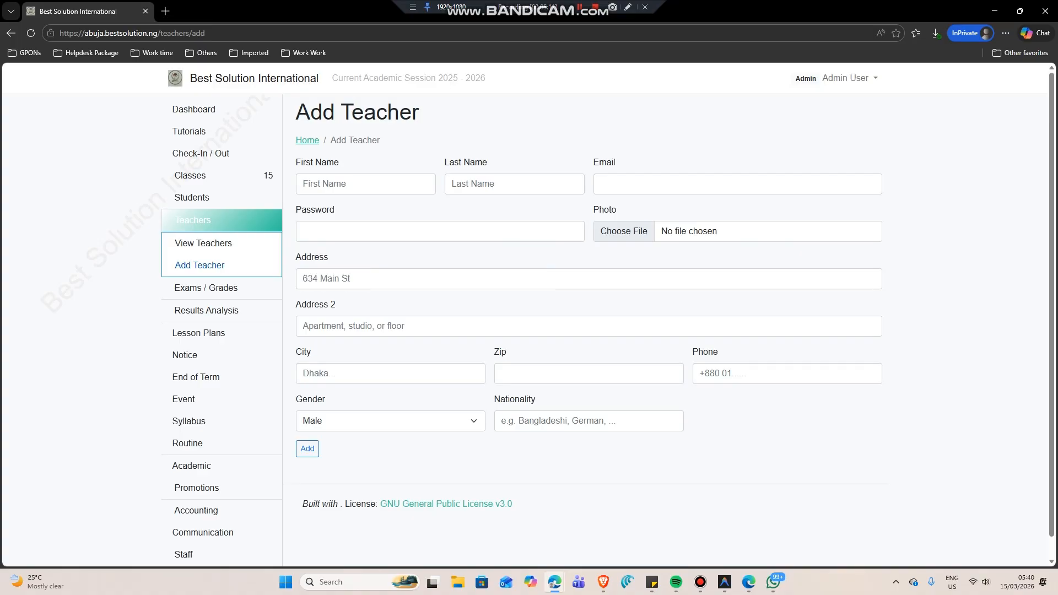
pyautogui.scroll(-1, 576, 317)
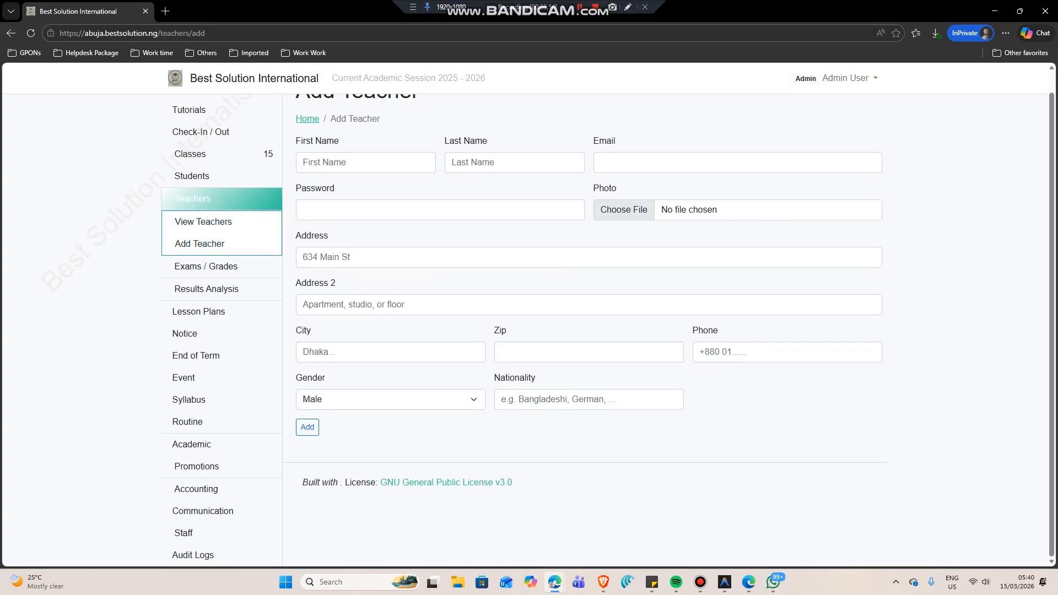
pyautogui.scroll(1, 607, 326)
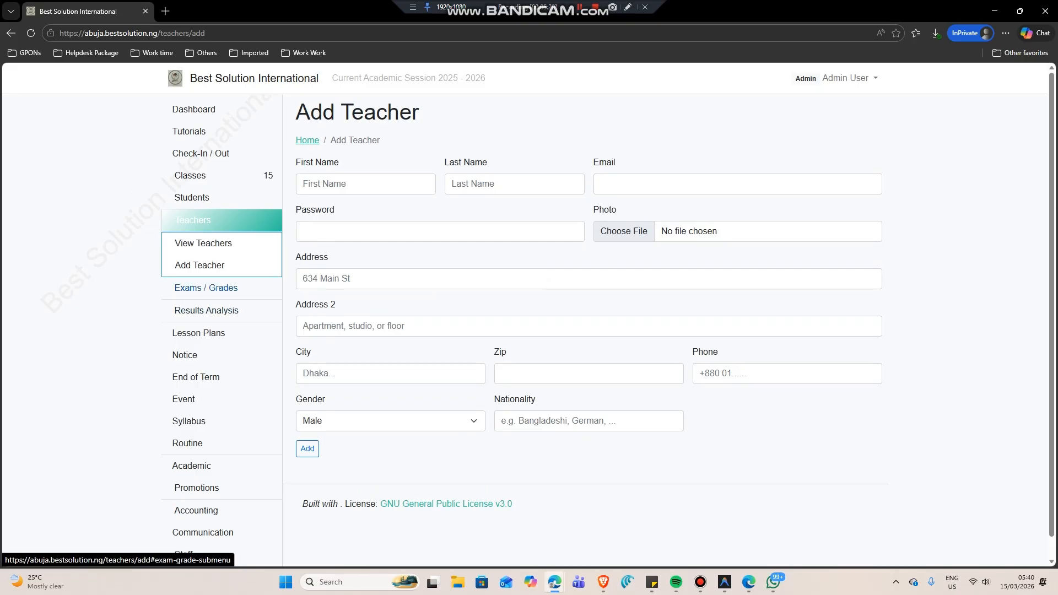
# Open the exams list, then the new grading system form.
pyautogui.click(206, 288)
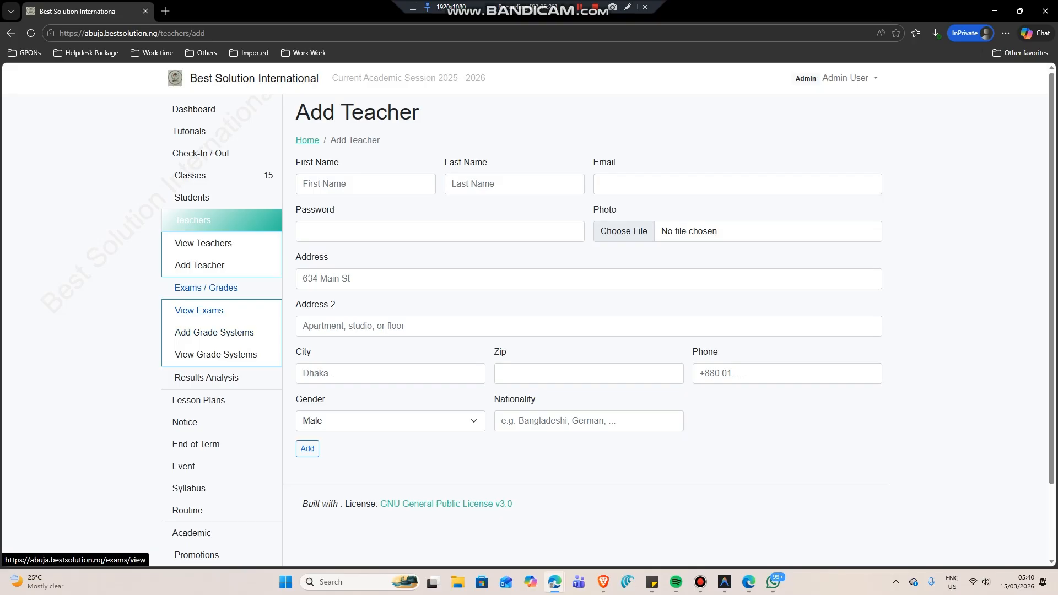
pyautogui.click(199, 311)
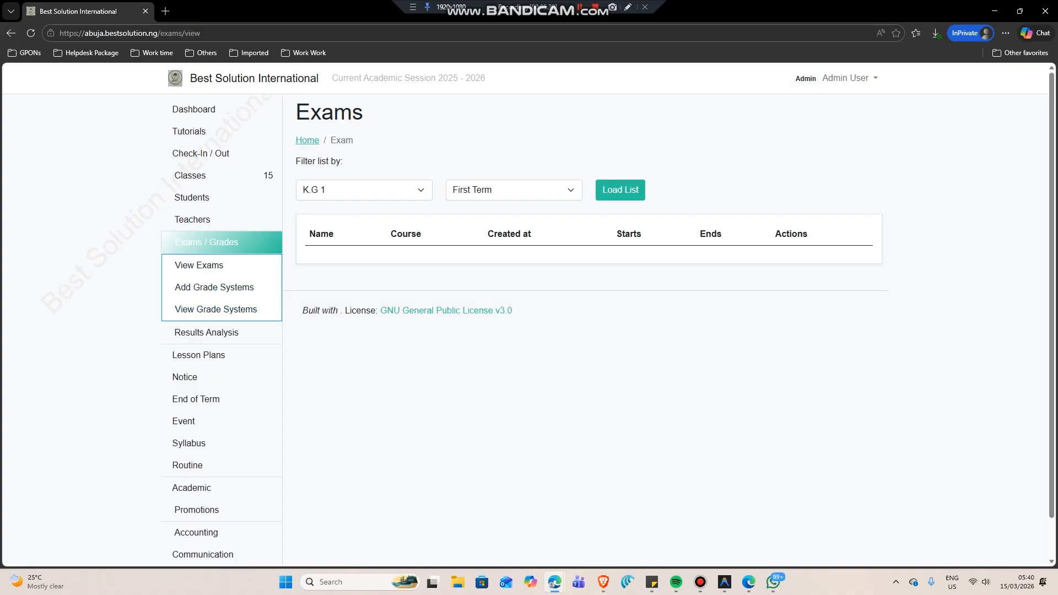
pyautogui.click(215, 288)
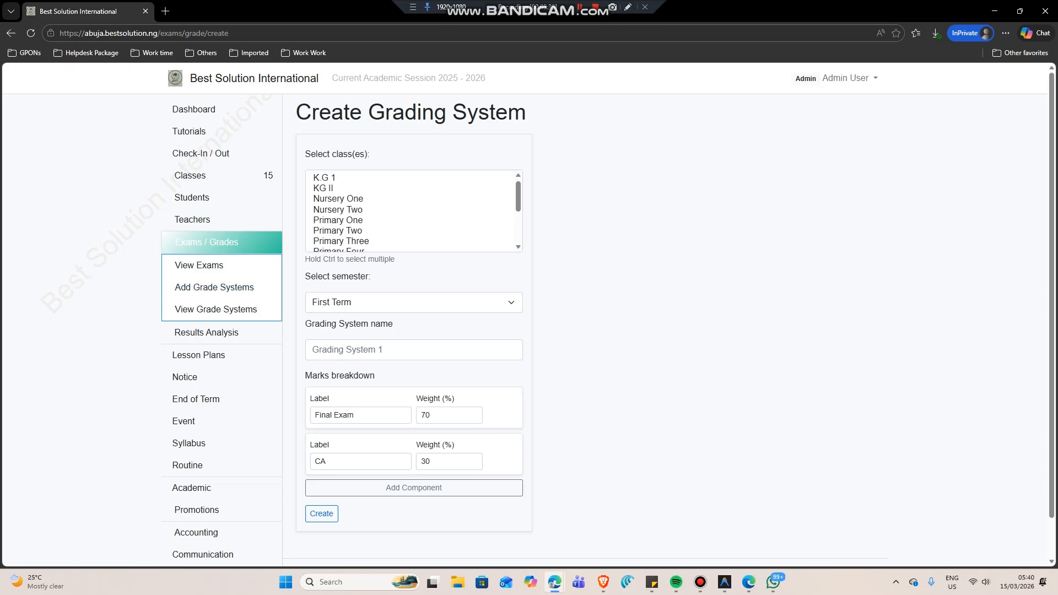
pyautogui.scroll(-2, 414, 211)
pyautogui.scroll(3, 413, 212)
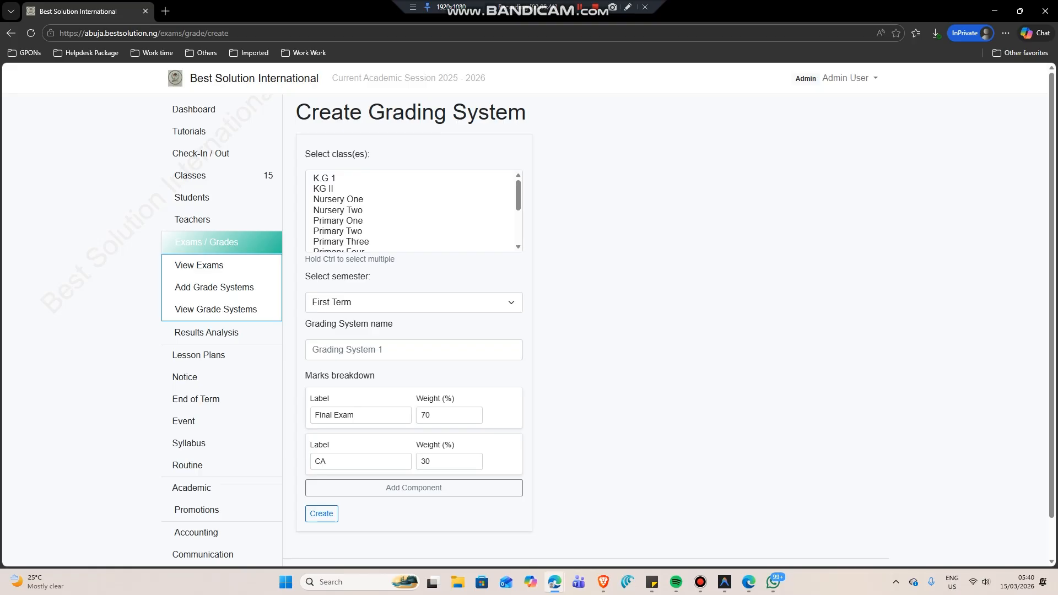
# Select Nursery One for a new grading system, start its name, then view existing systems.
pyautogui.click(342, 179)
pyautogui.click(342, 190)
pyautogui.click(342, 199)
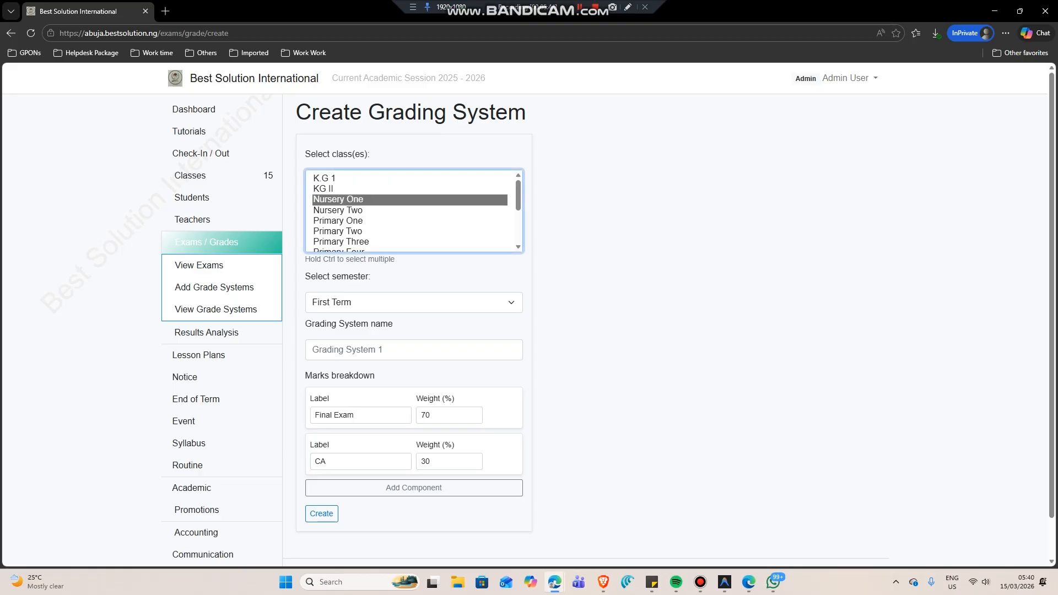
pyautogui.click(366, 350)
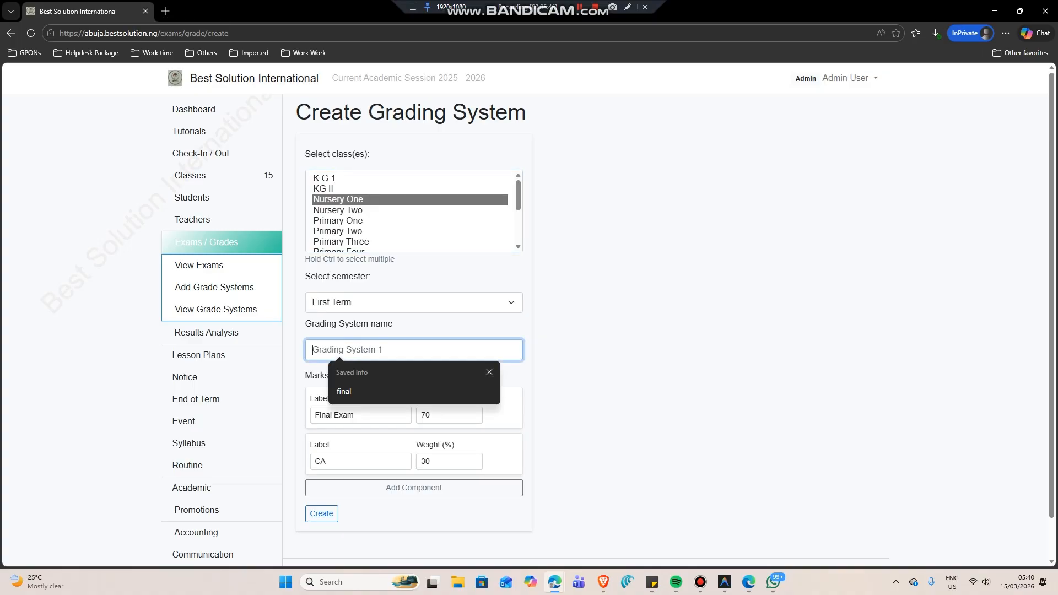
pyautogui.click(623, 353)
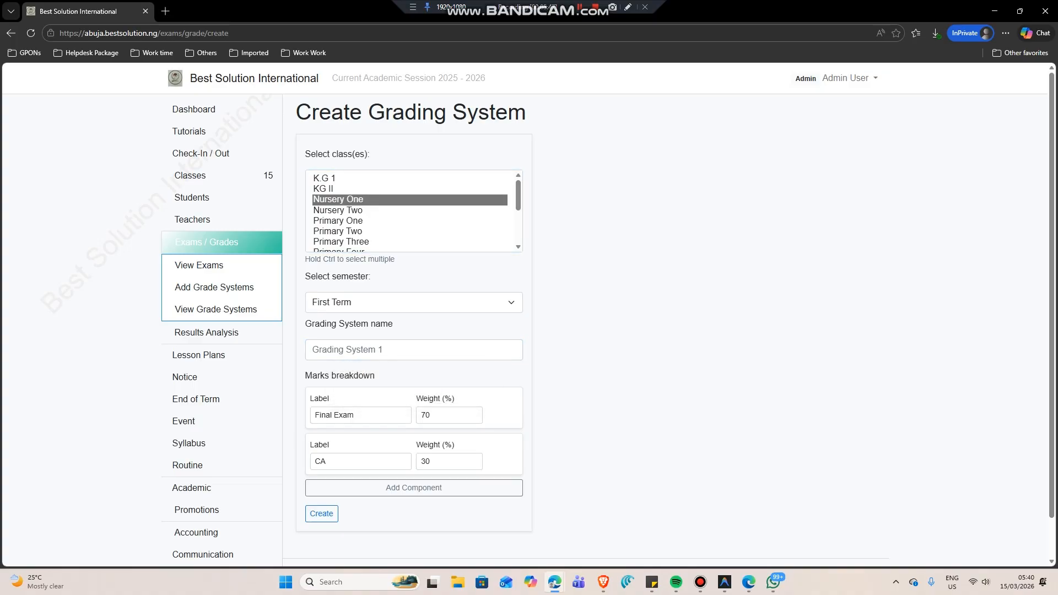
pyautogui.scroll(-1, 623, 331)
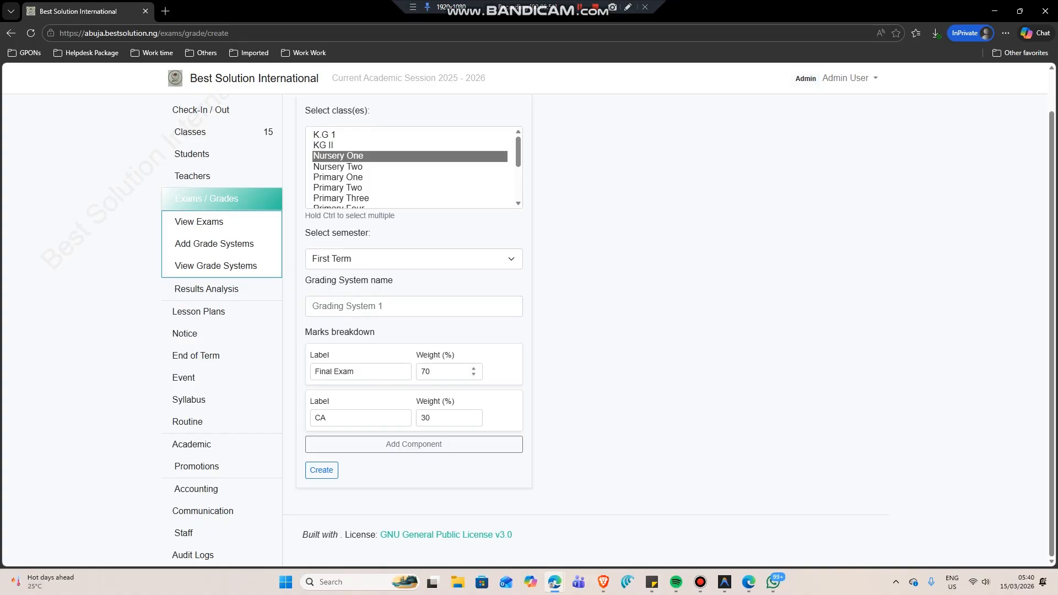
pyautogui.scroll(1, 623, 331)
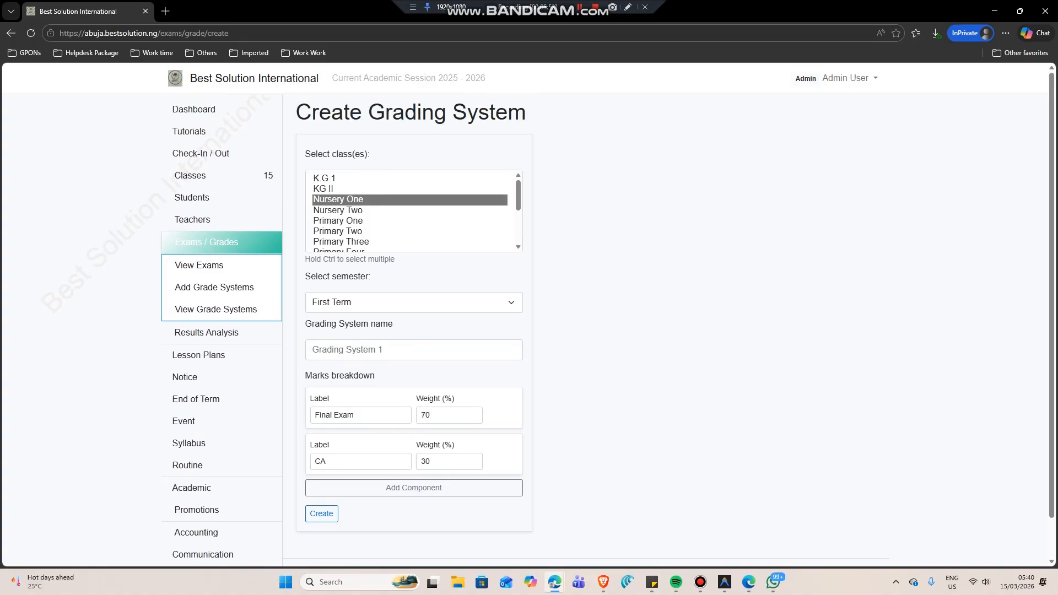
pyautogui.scroll(-1, 623, 331)
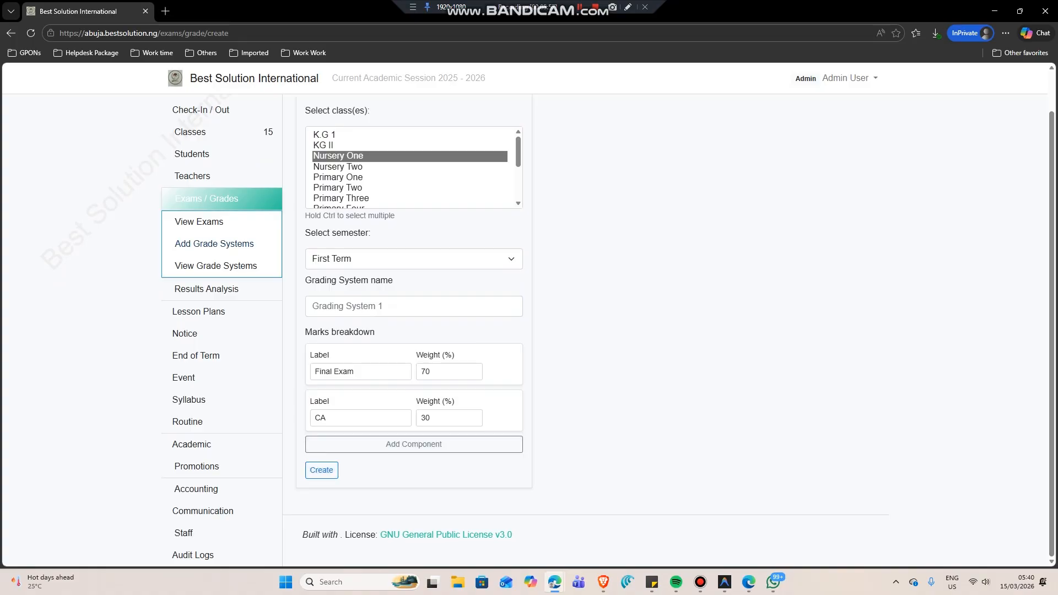
pyautogui.click(193, 266)
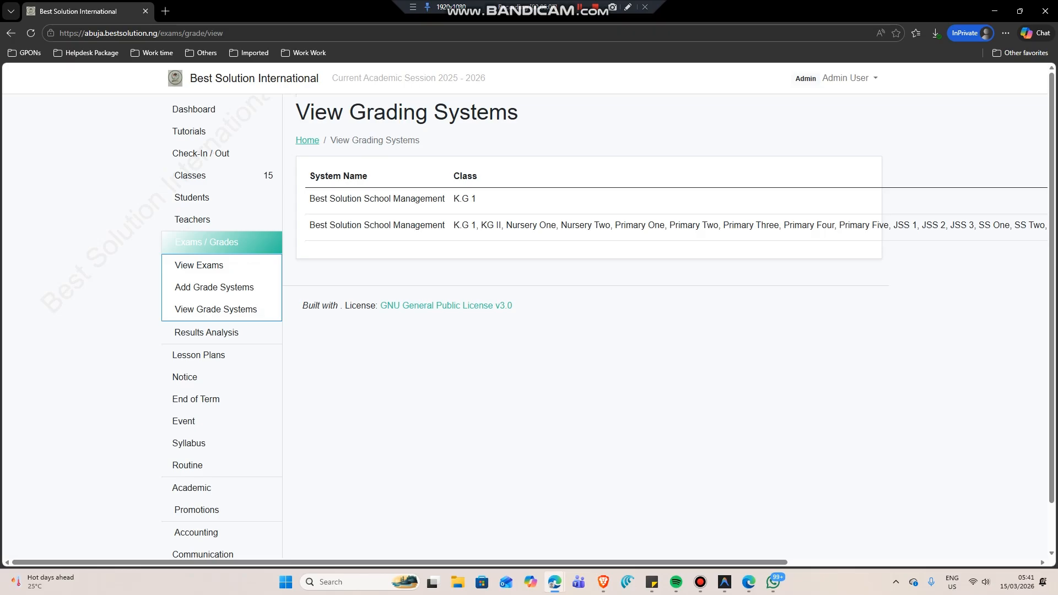
# Open Admin Search Audit and pick a student to load their report card.
pyautogui.click(207, 333)
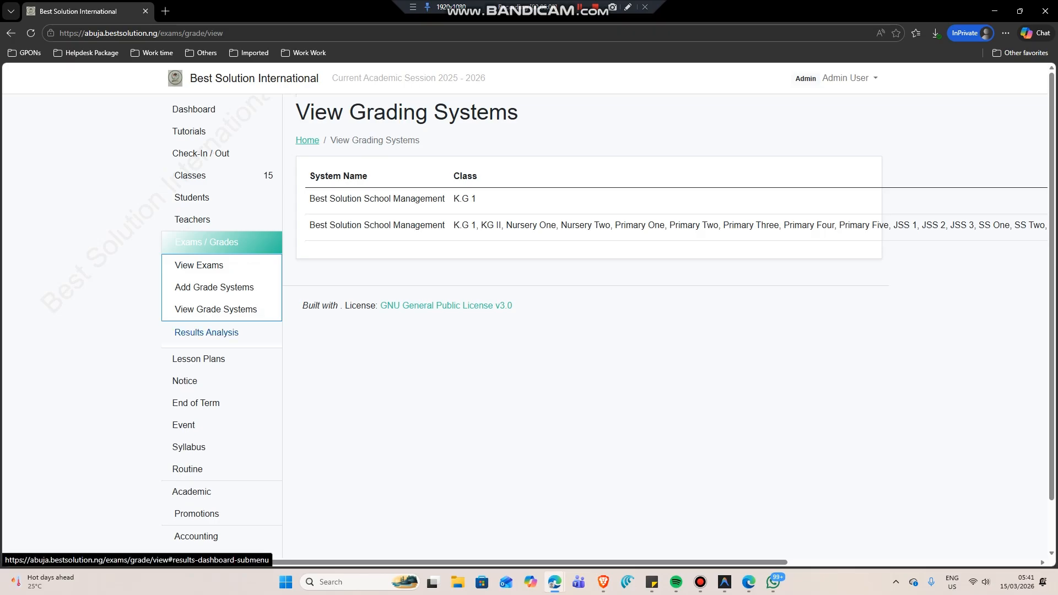
pyautogui.click(214, 355)
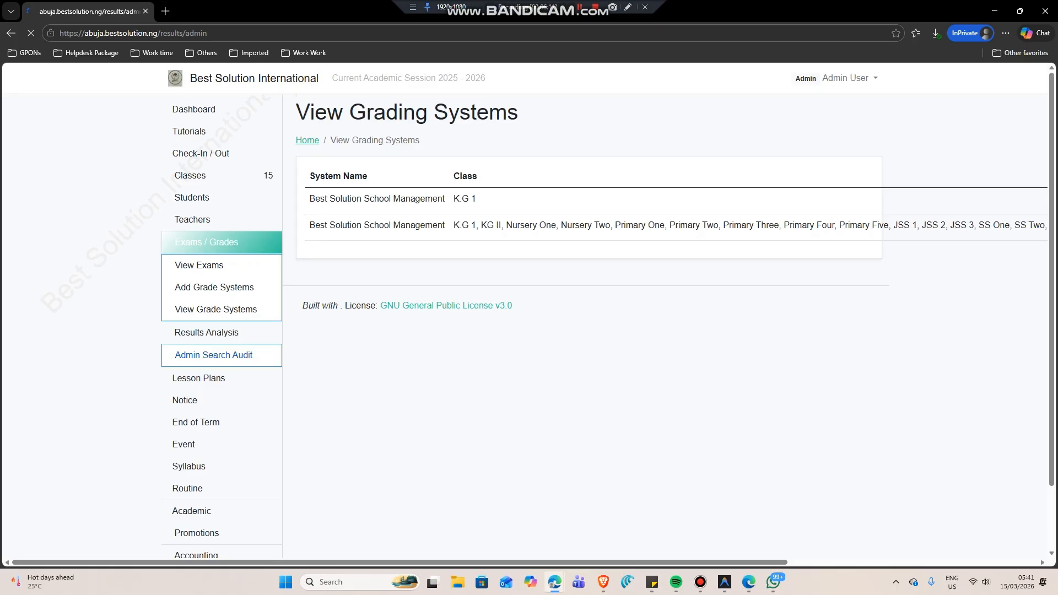
pyautogui.click(408, 172)
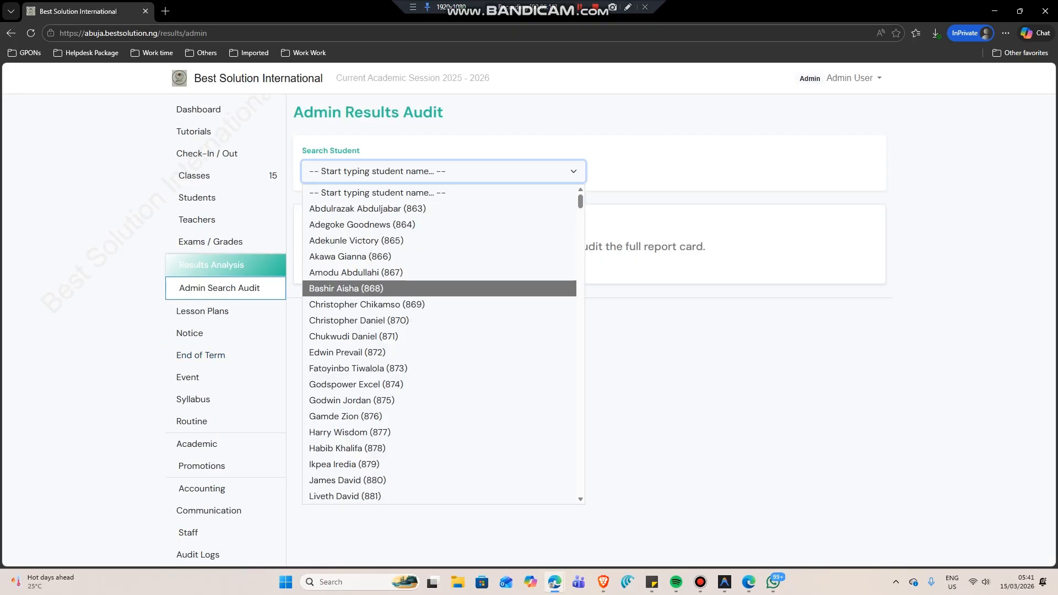
pyautogui.click(381, 289)
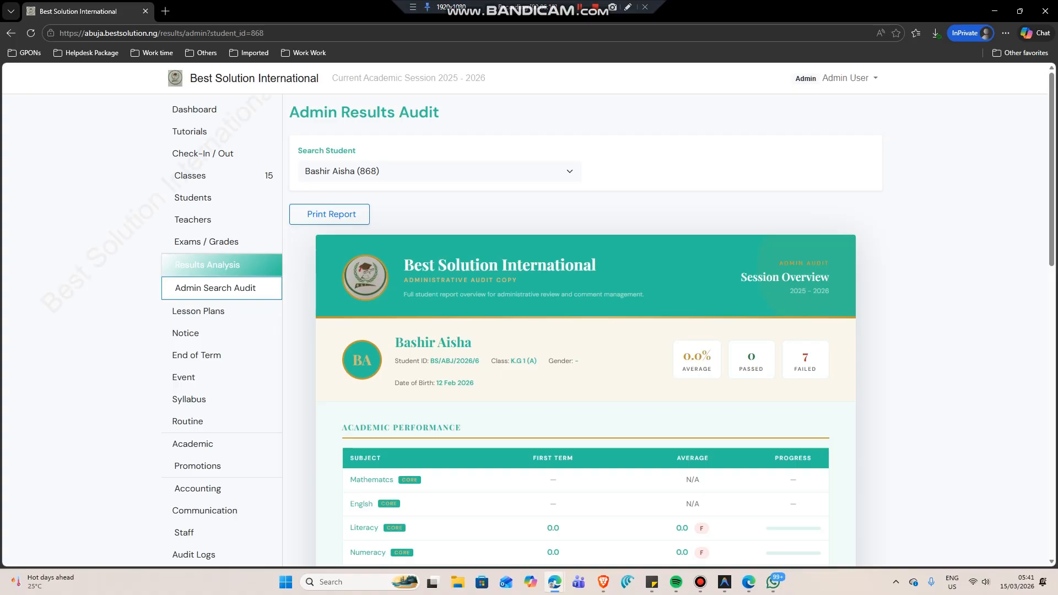
# Review the report card's grades and ratings, clicking into the class teacher's remark.
pyautogui.scroll(-15, 585, 331)
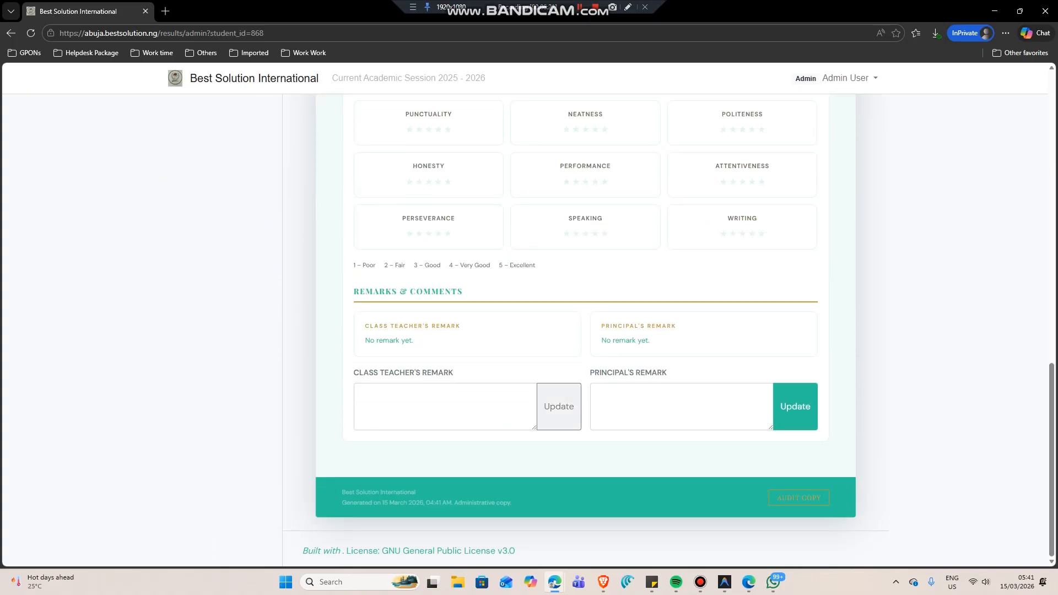
pyautogui.click(445, 407)
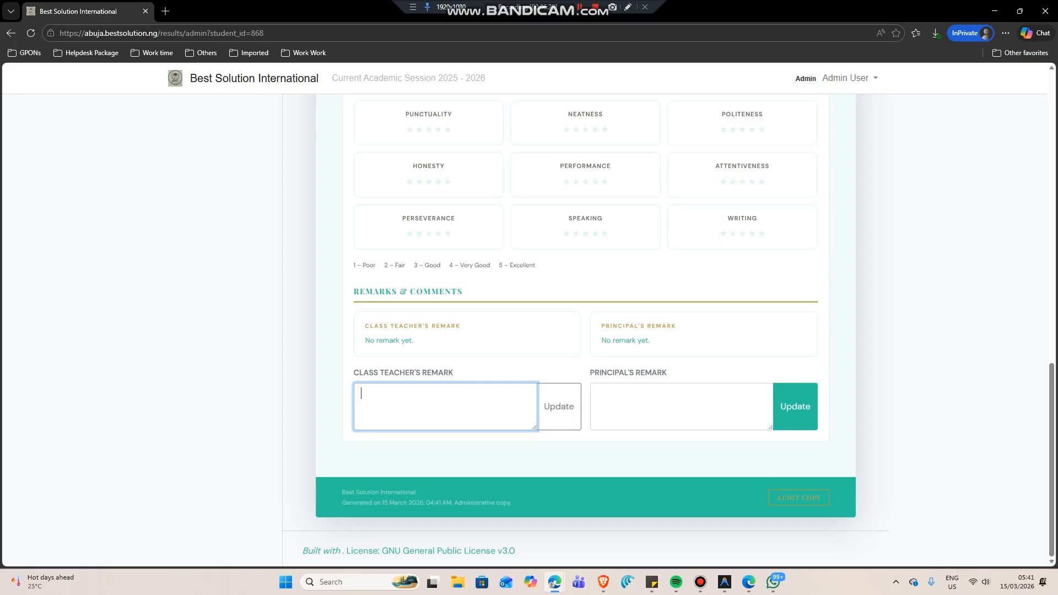
pyautogui.scroll(15, 669, 328)
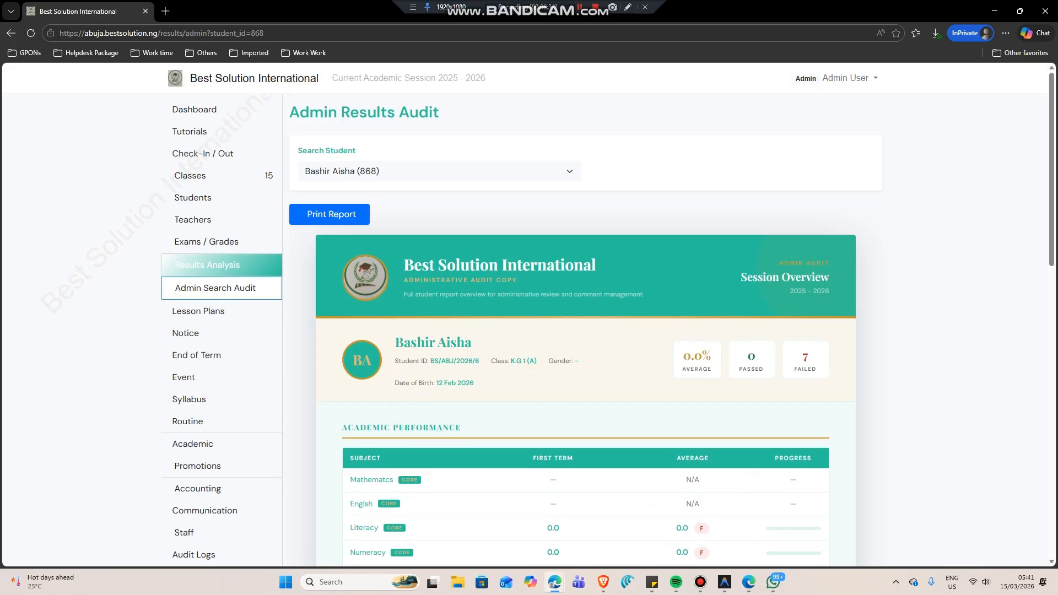
pyautogui.scroll(-4, 586, 331)
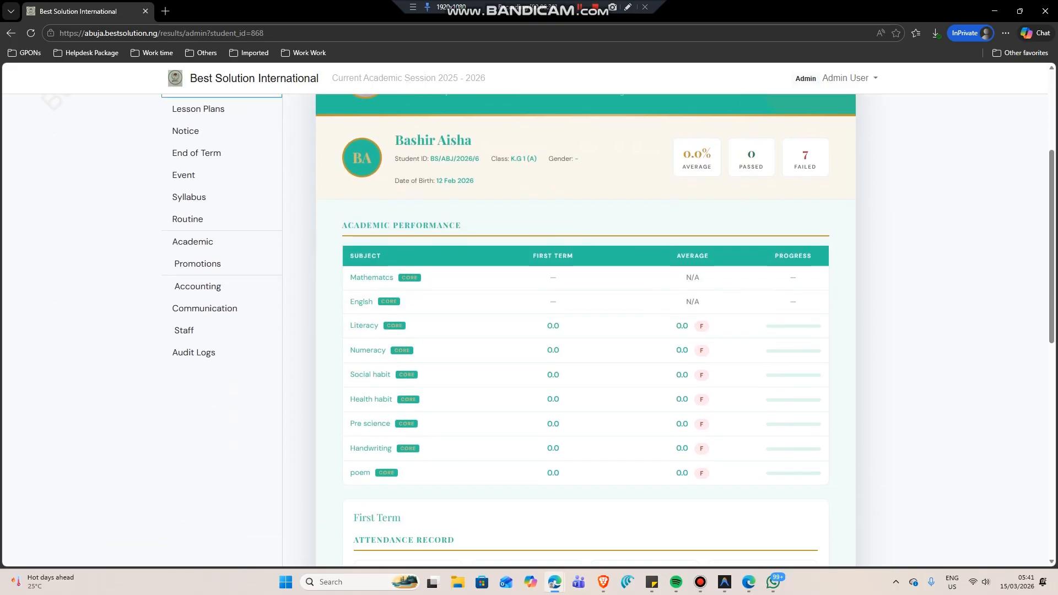
pyautogui.scroll(4, 585, 331)
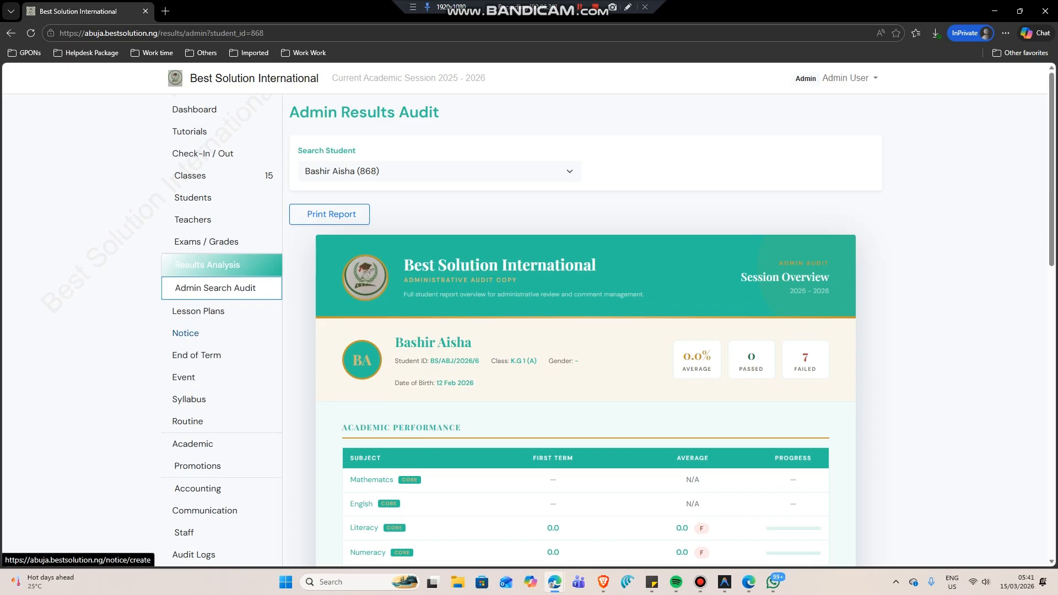
pyautogui.scroll(-1, 586, 330)
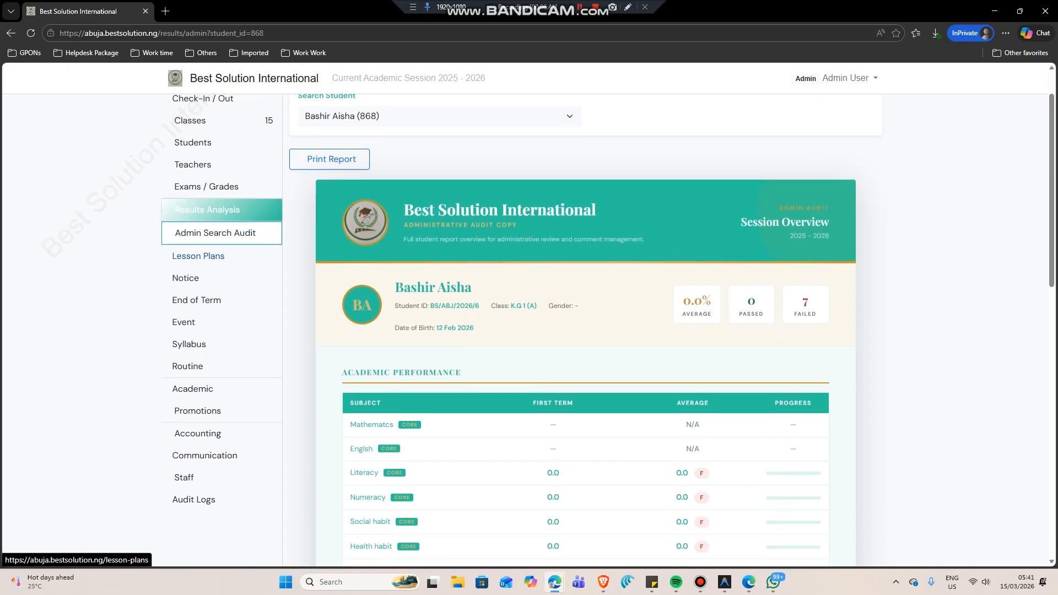
# Visit Lesson Plans and Notice, start a new notice, then open End of Term Update.
pyautogui.click(199, 256)
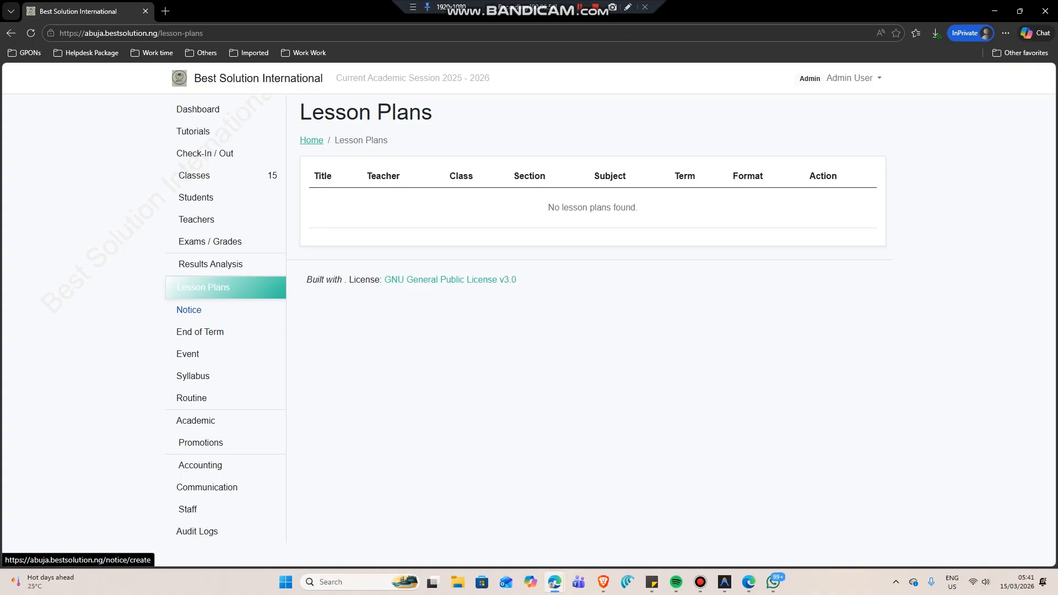
pyautogui.click(189, 310)
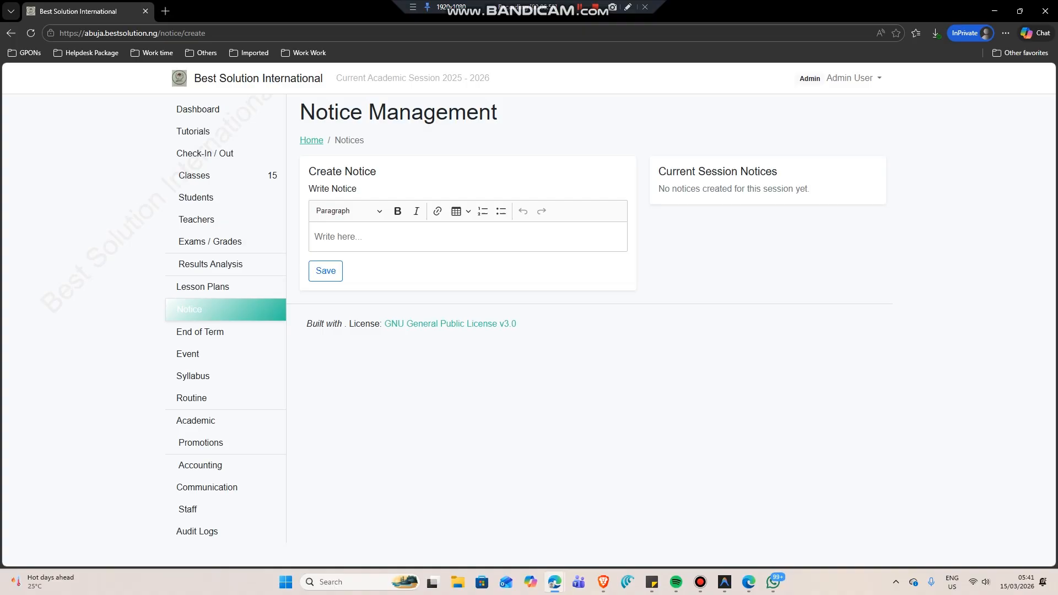
pyautogui.click(339, 237)
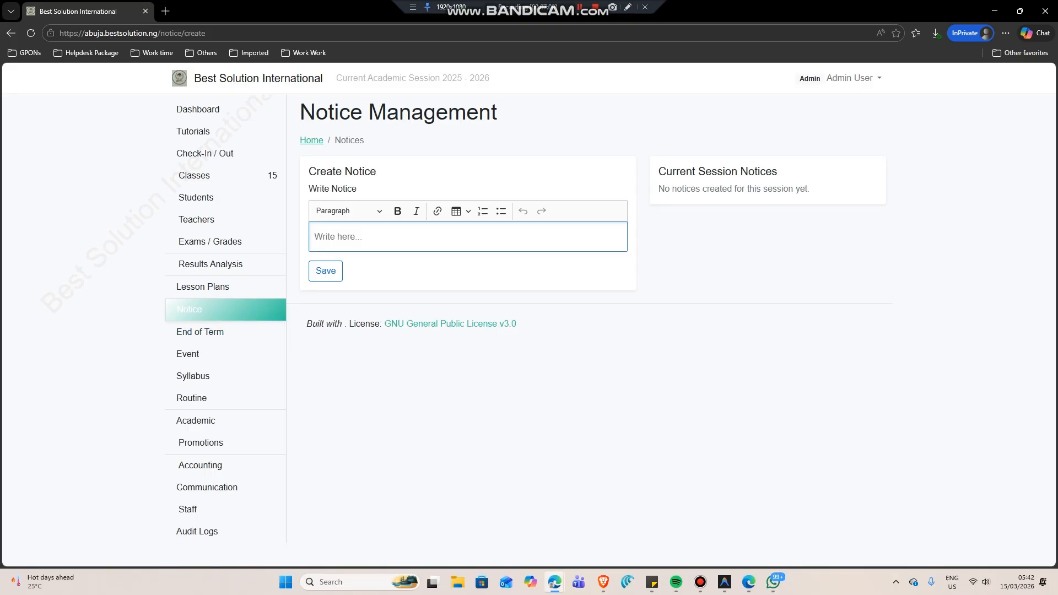
pyautogui.click(200, 331)
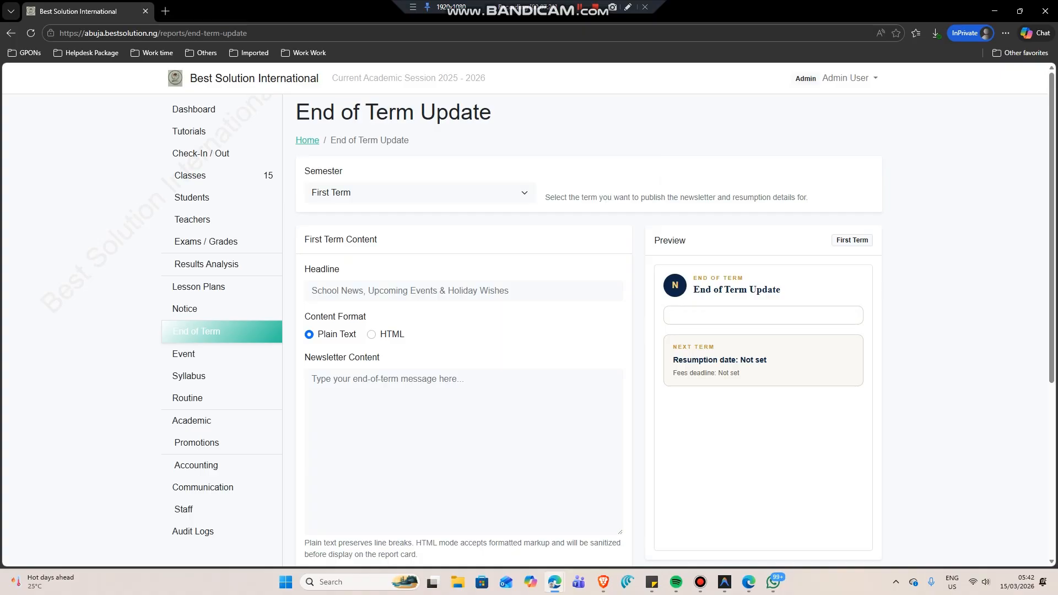
# Switch the end-of-term newsletter content format from plain text to HTML and review the form.
pyautogui.click(465, 291)
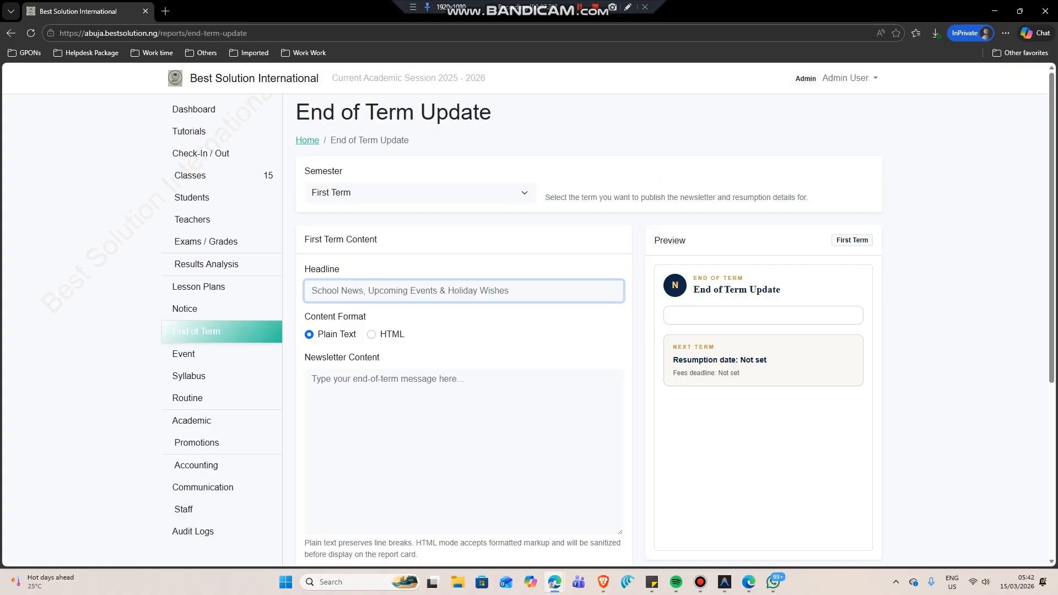
pyautogui.click(395, 411)
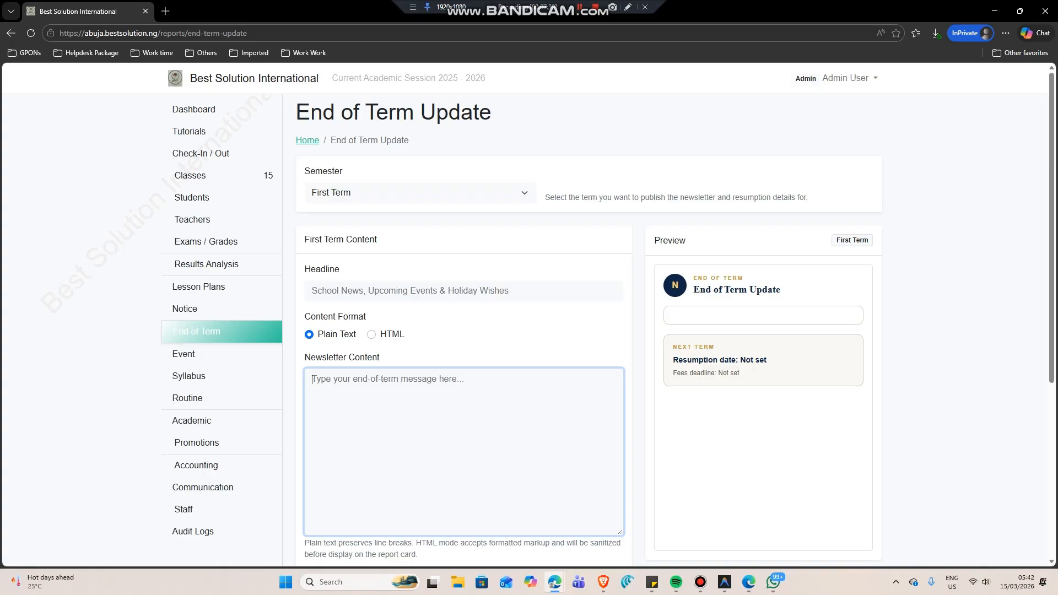
pyautogui.click(372, 334)
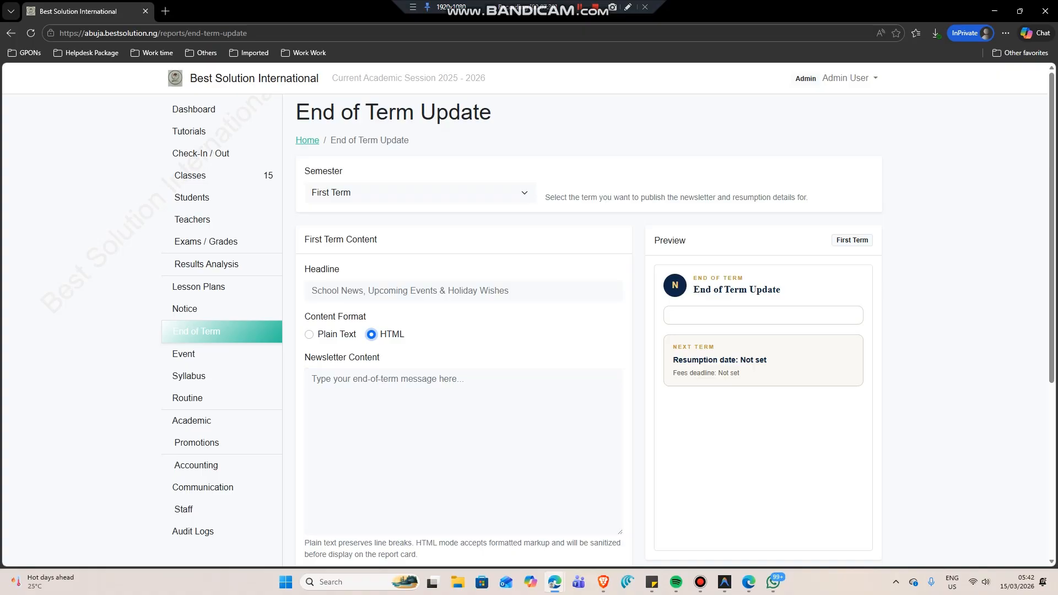
pyautogui.click(380, 394)
pyautogui.scroll(-5, 463, 331)
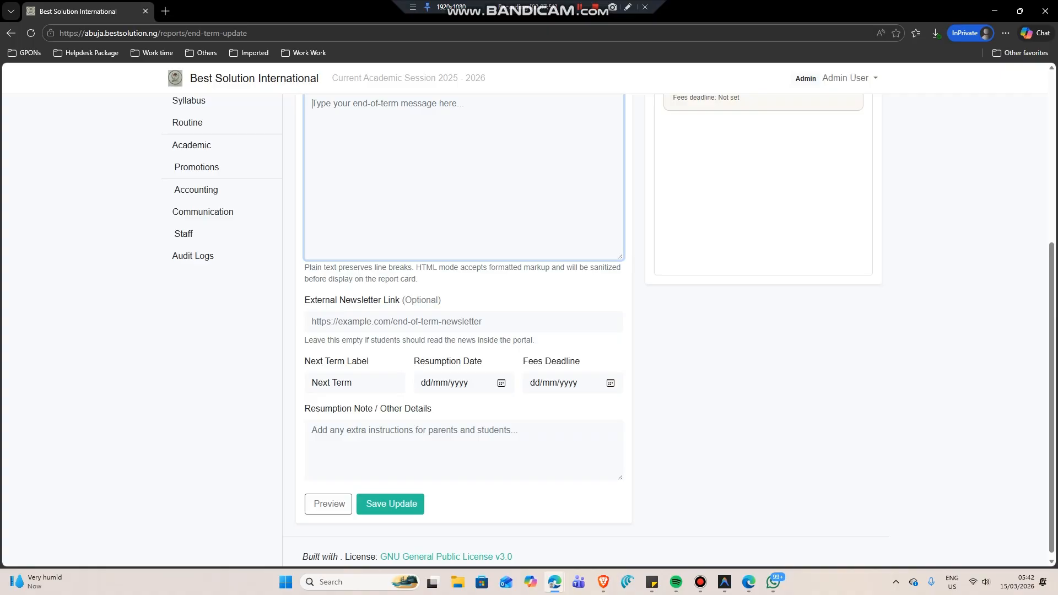
pyautogui.scroll(-1, 530, 330)
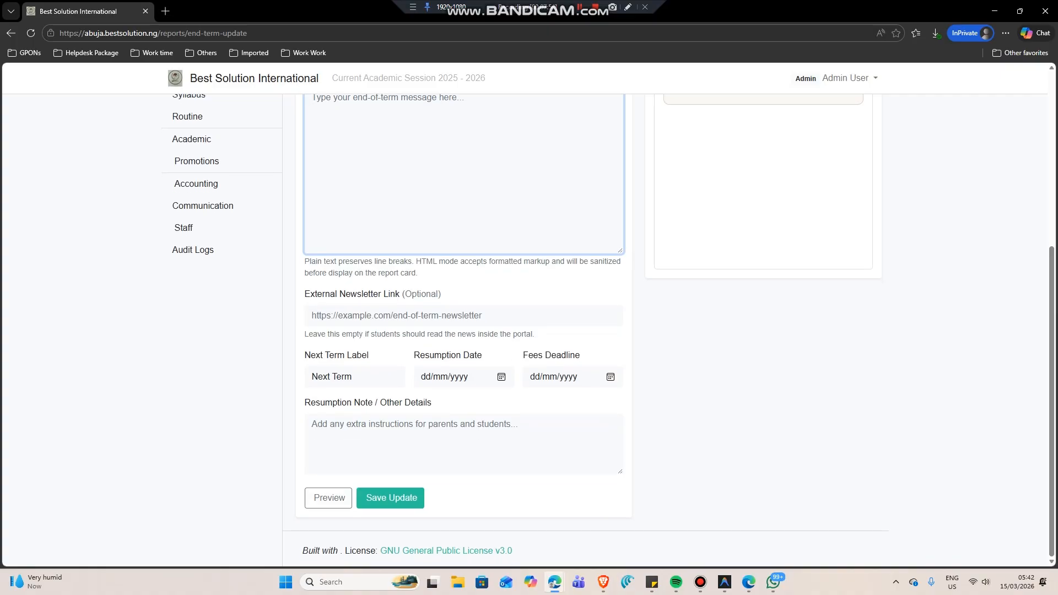
pyautogui.scroll(1, 530, 331)
pyautogui.scroll(-1, 529, 331)
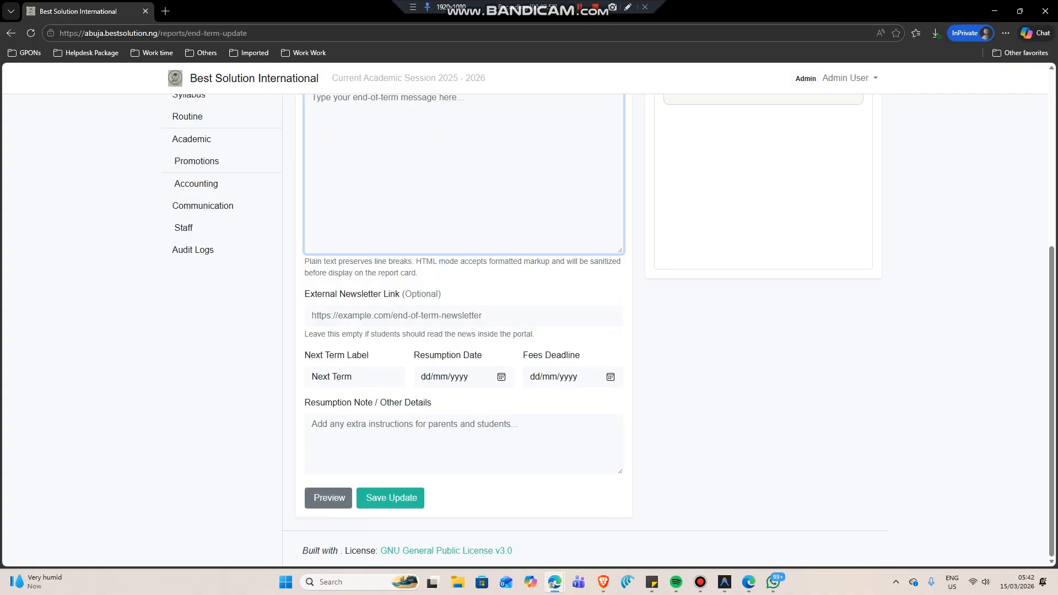
pyautogui.scroll(4, 529, 331)
pyautogui.scroll(1, 529, 331)
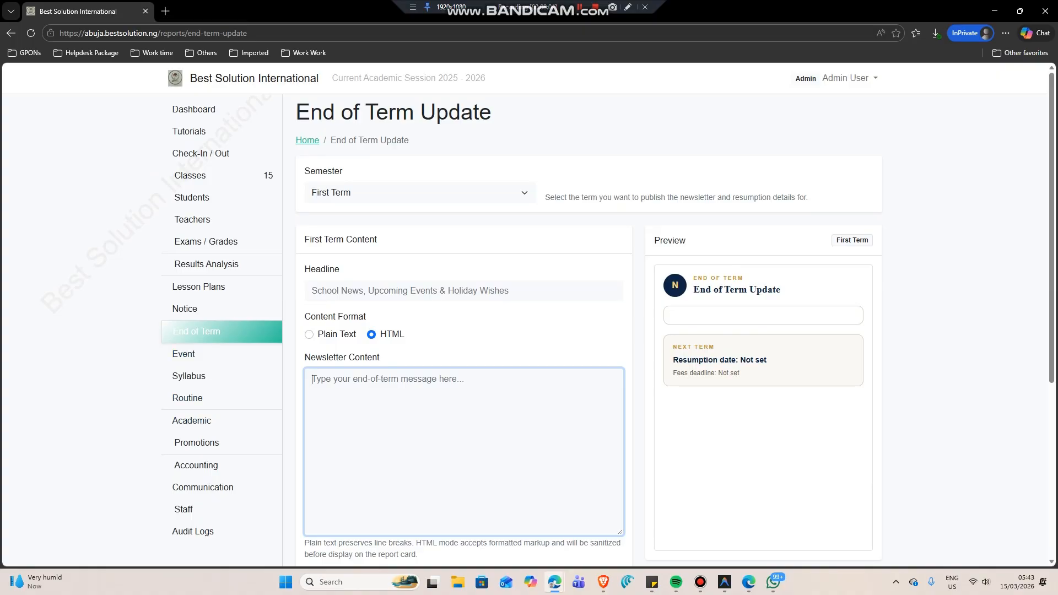
# Show the March 2026 event calendar, starting an event on March 16 but cancelling it.
pyautogui.click(184, 354)
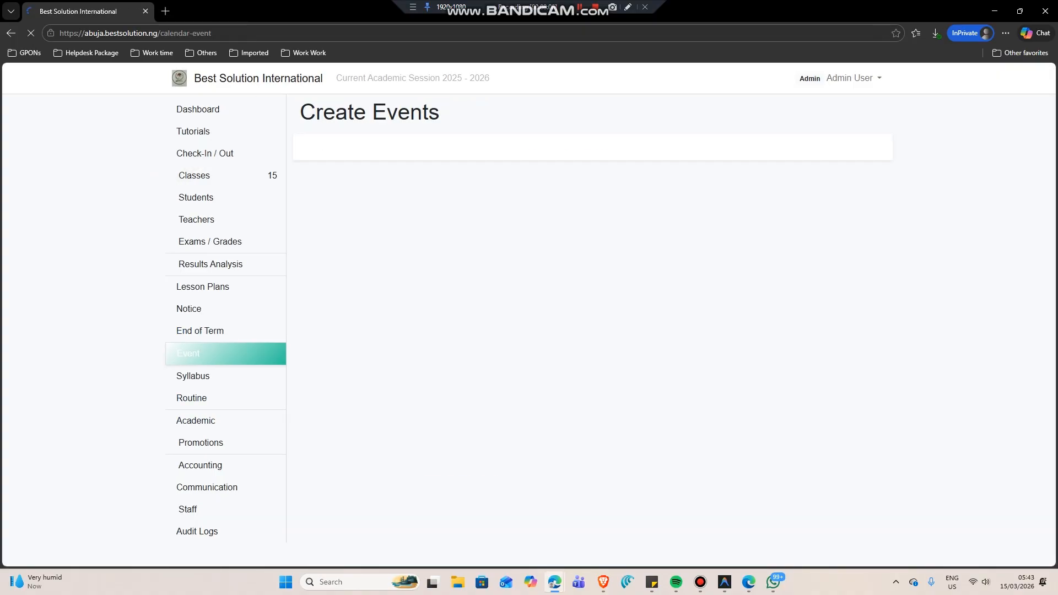
pyautogui.click(433, 290)
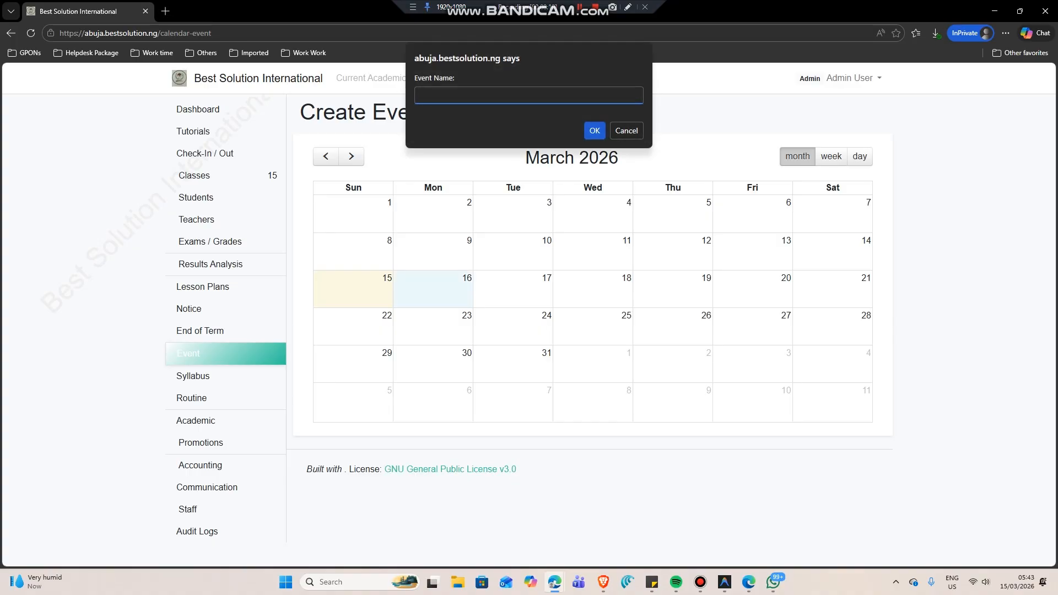
pyautogui.click(627, 131)
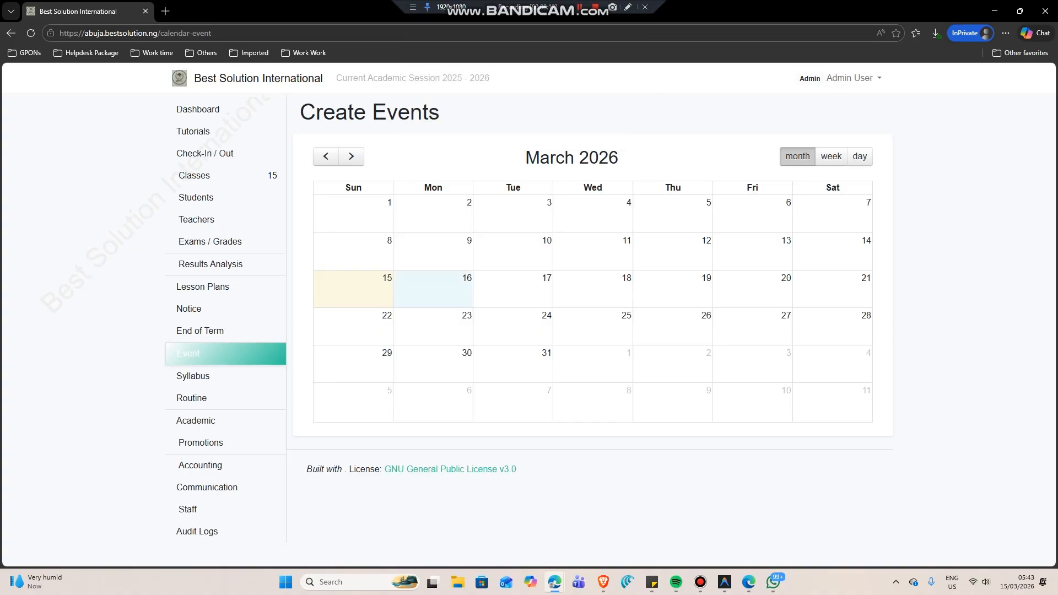
# Pick Nursery Two and Numeracy in Create Syllabus, then move on to the Create Routine page.
pyautogui.click(193, 376)
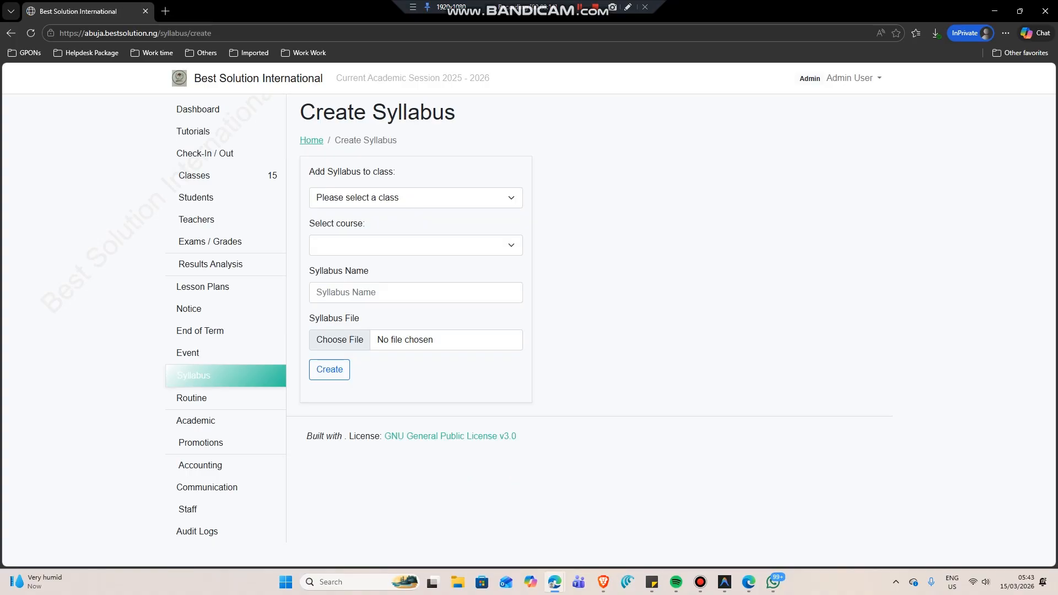
pyautogui.click(415, 197)
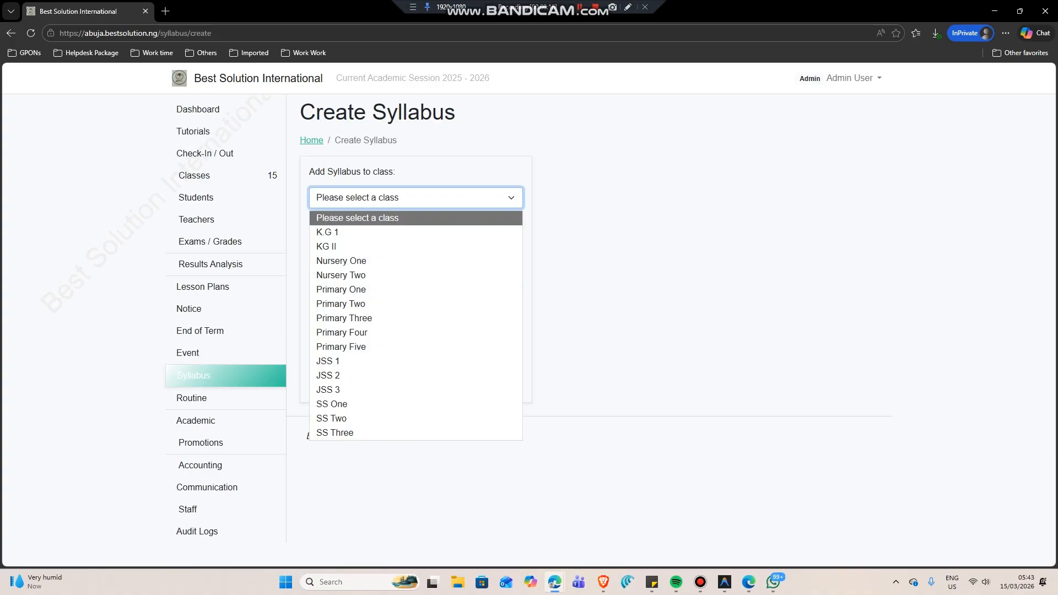
pyautogui.click(353, 272)
pyautogui.click(415, 244)
pyautogui.click(353, 294)
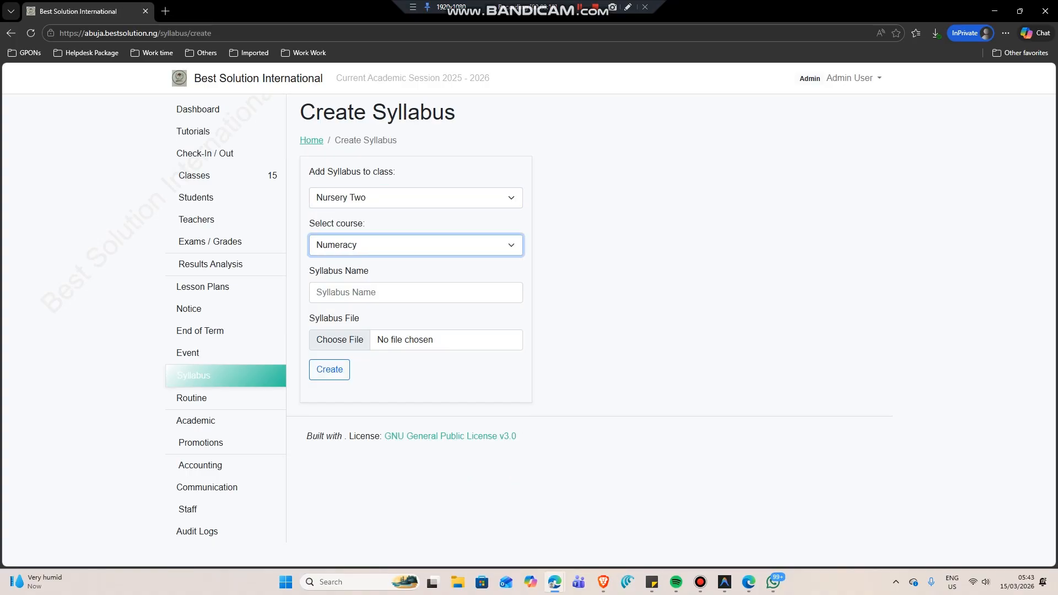
pyautogui.click(363, 293)
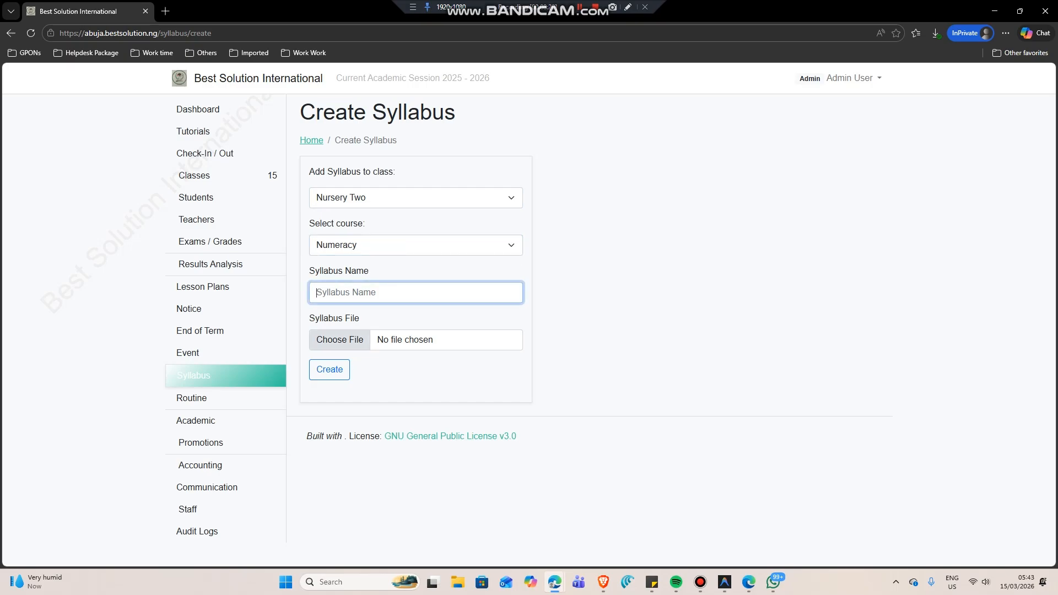
pyautogui.click(191, 398)
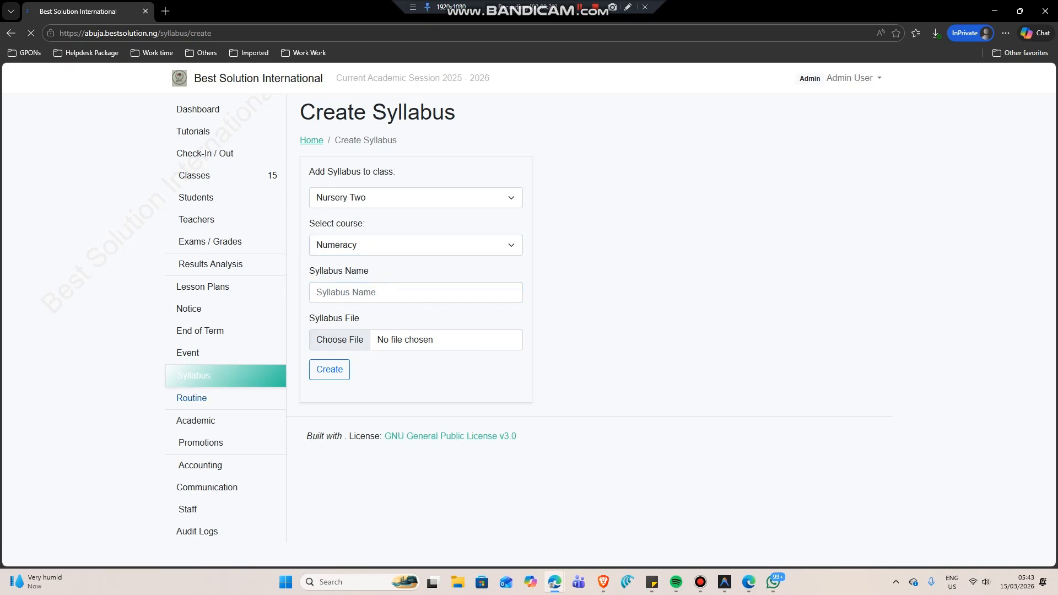
# Select Nursery One as the routine class and A as its section.
pyautogui.click(418, 203)
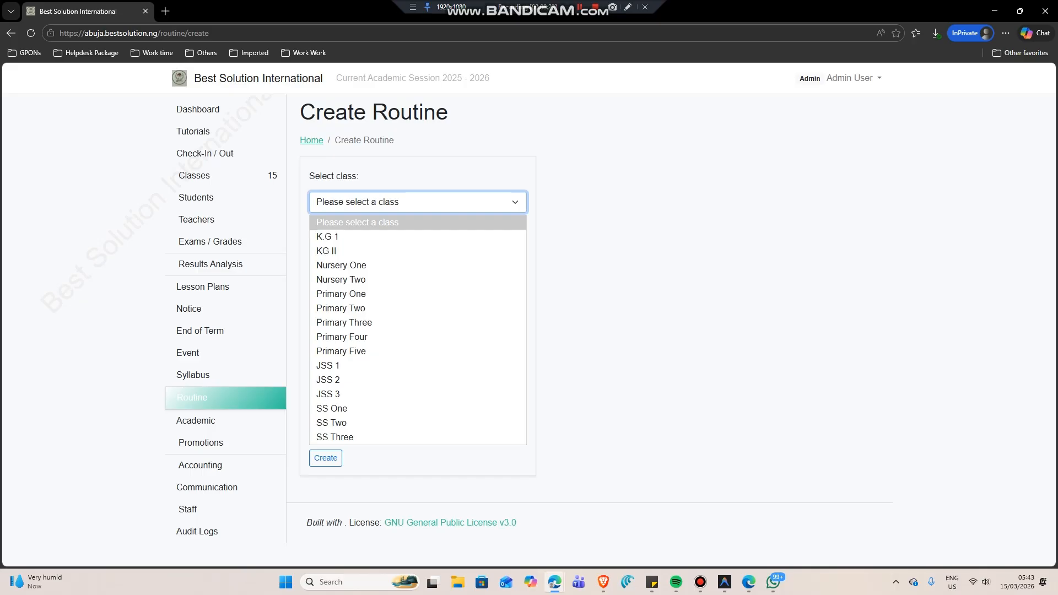
pyautogui.click(418, 203)
pyautogui.click(418, 249)
pyautogui.click(418, 250)
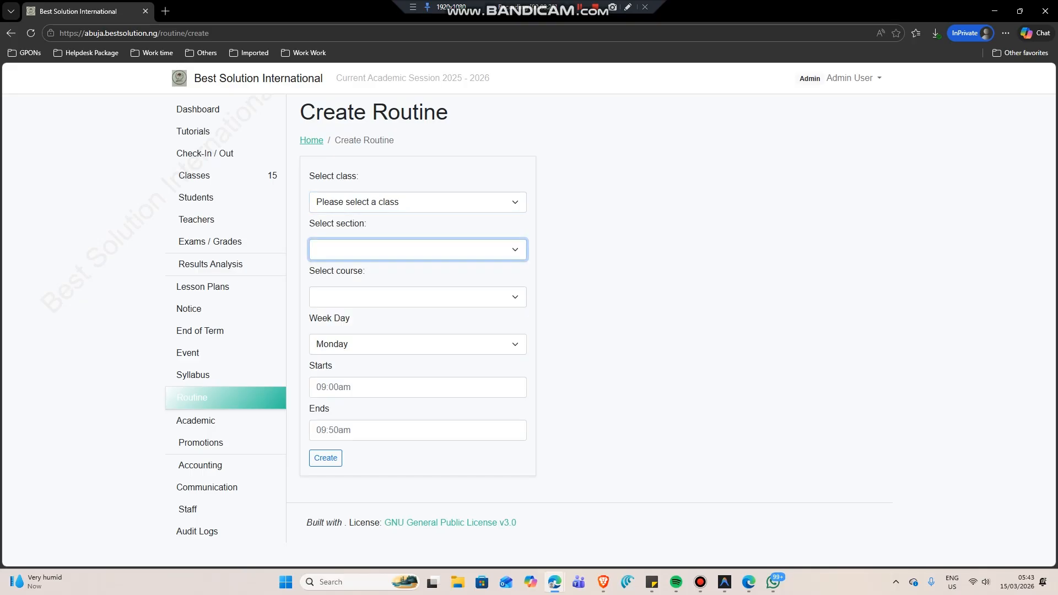
pyautogui.click(418, 203)
pyautogui.click(342, 263)
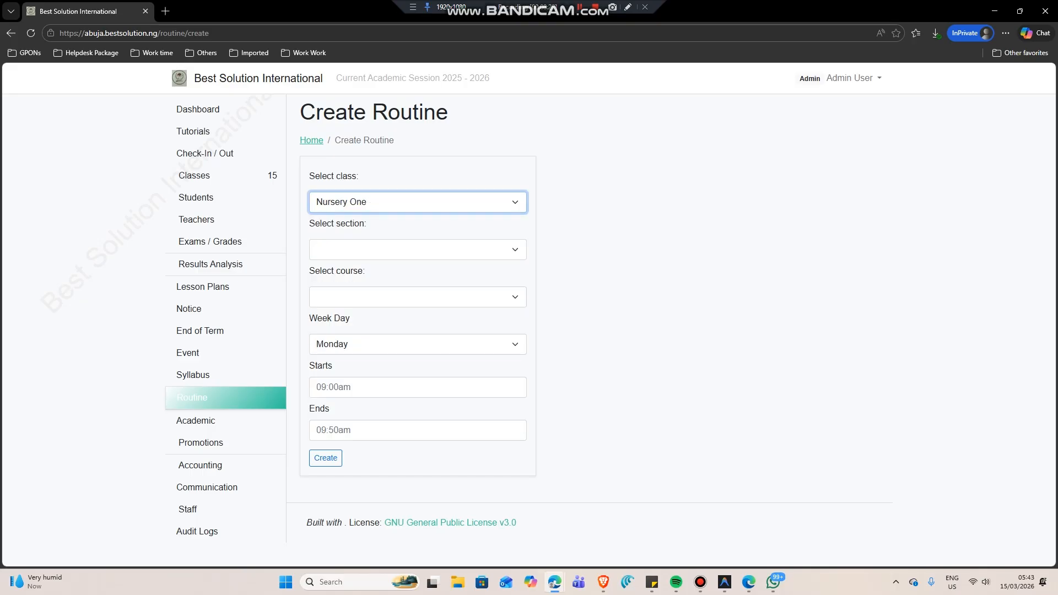
pyautogui.click(418, 250)
pyautogui.click(342, 284)
# Set the routine course to Numeracy and keep Monday as the week day.
pyautogui.click(418, 296)
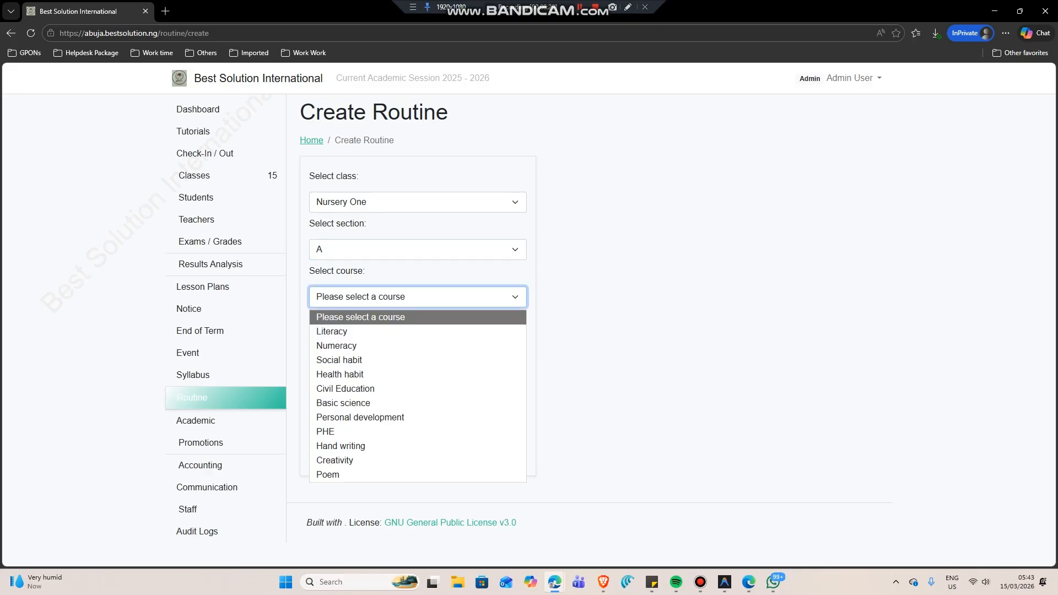
pyautogui.click(342, 345)
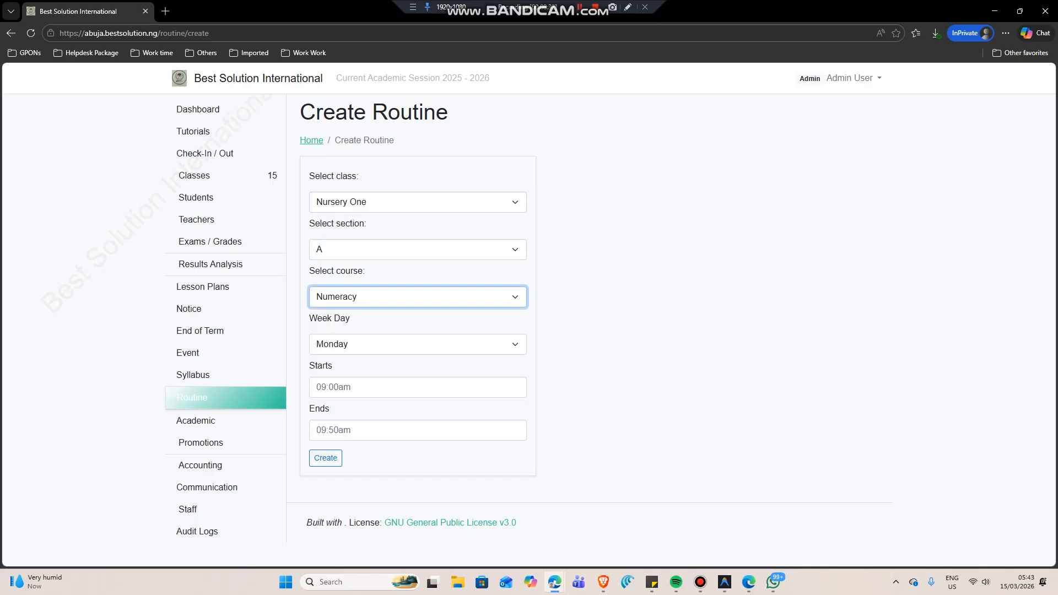
pyautogui.click(418, 344)
pyautogui.click(342, 364)
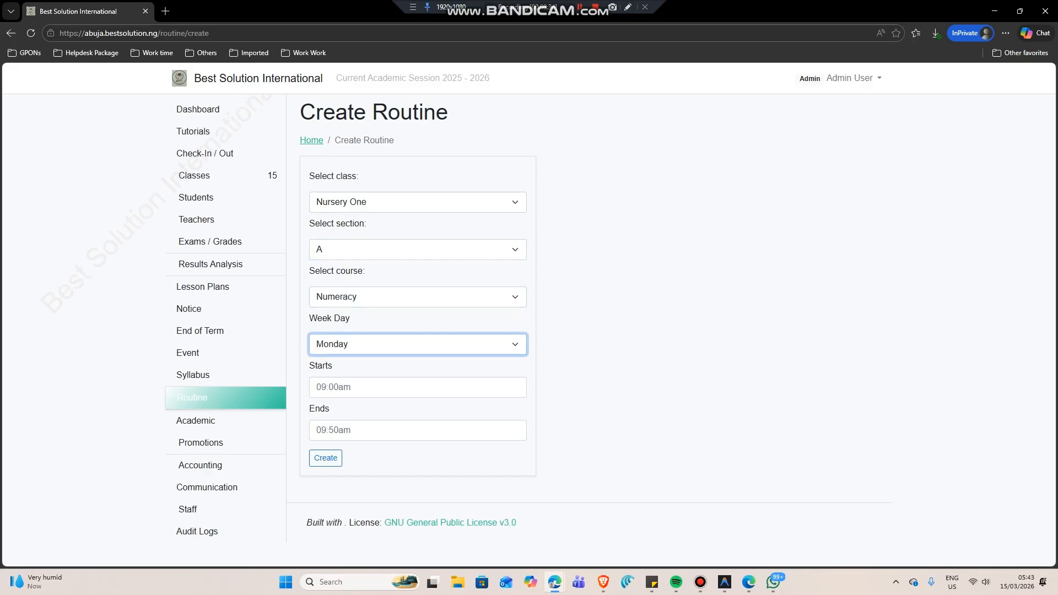
pyautogui.click(386, 387)
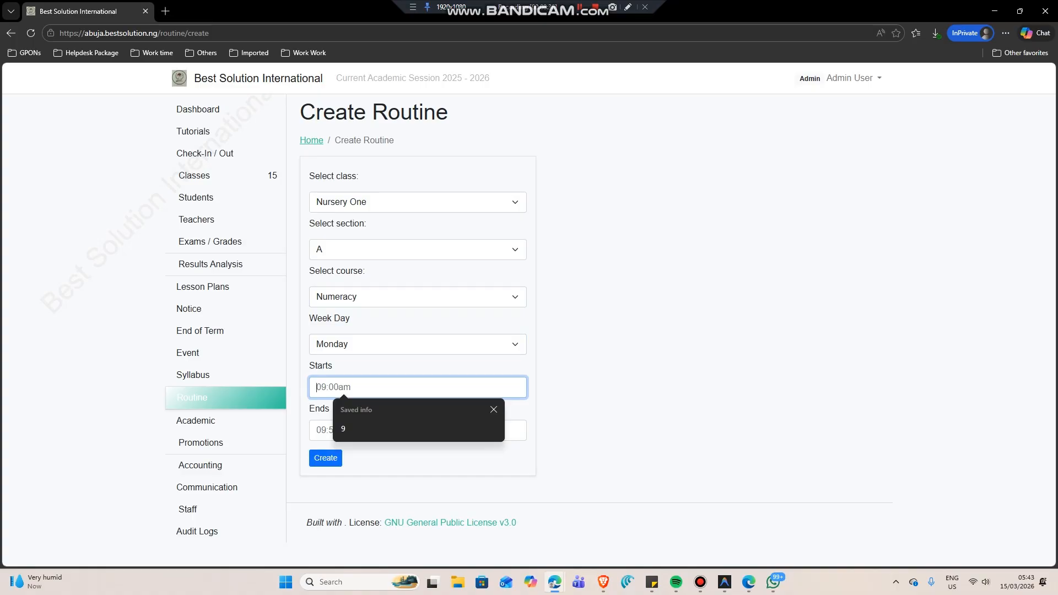
pyautogui.click(397, 485)
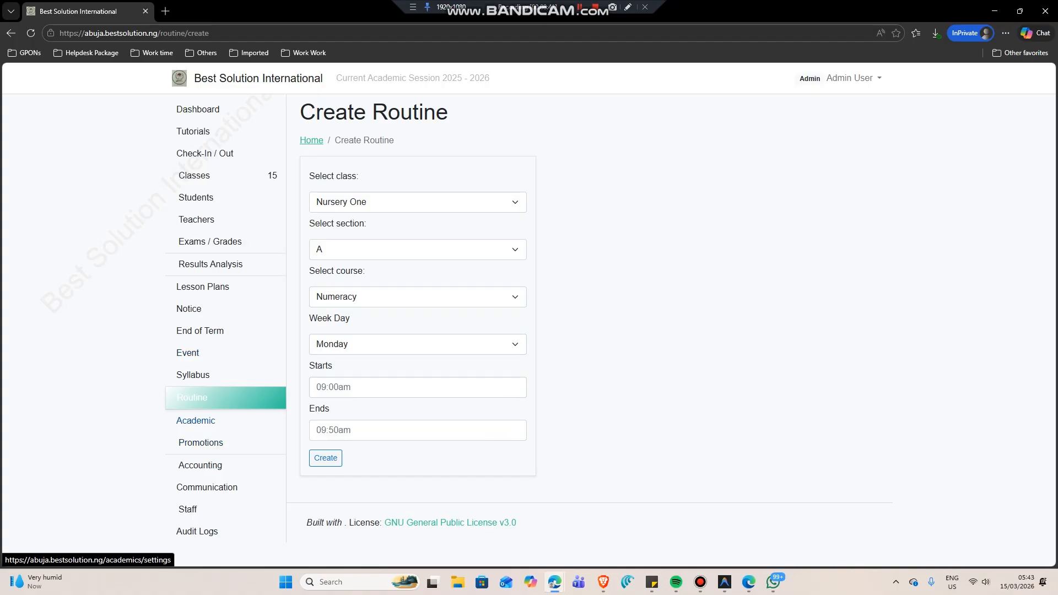
# Go to Academic Settings and dismiss the New Session Name suggestion popup.
pyautogui.click(196, 421)
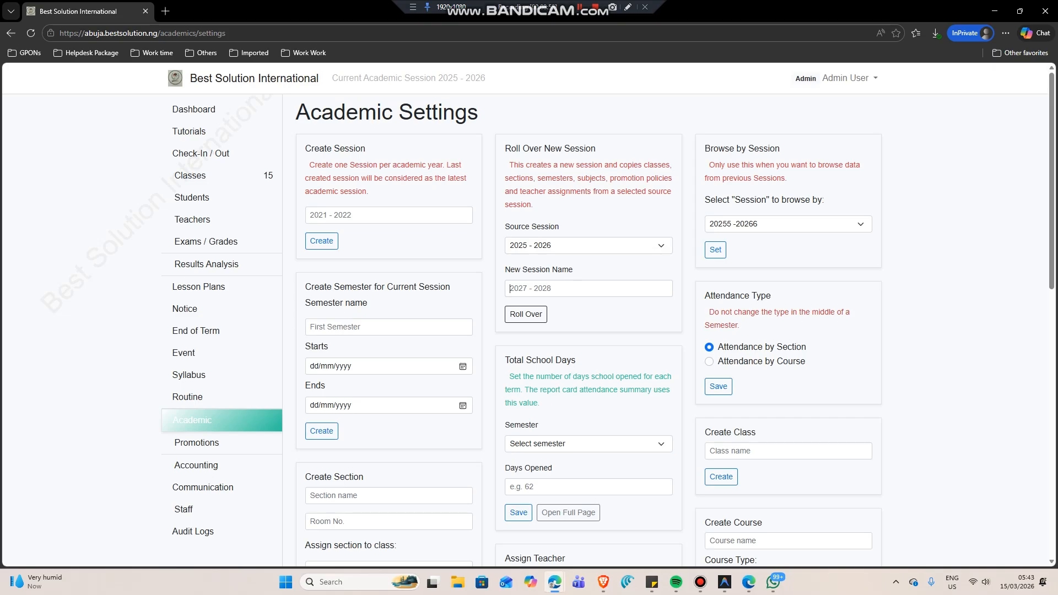
pyautogui.click(510, 289)
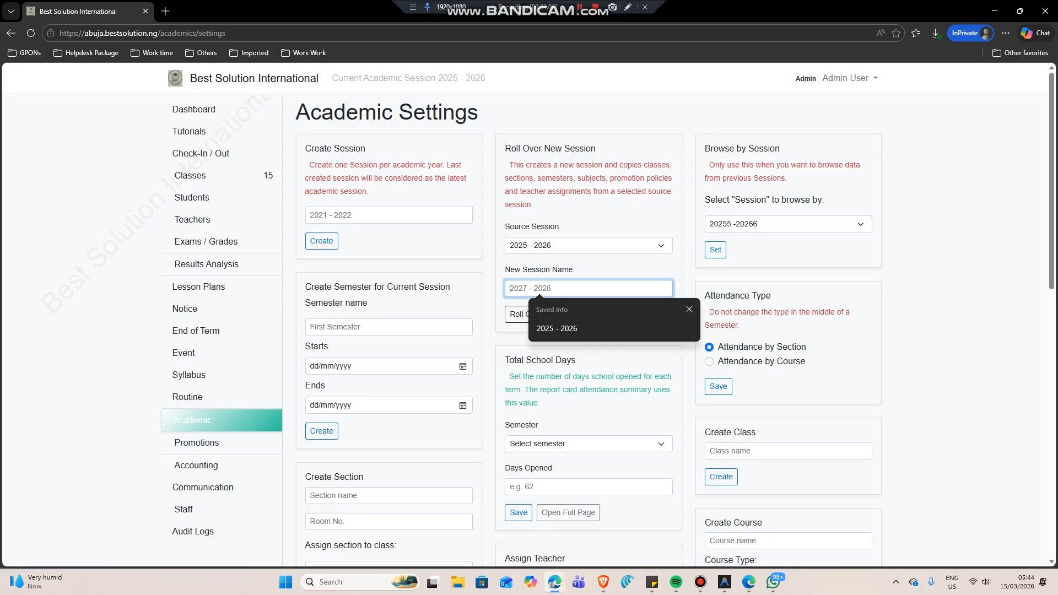
pyautogui.click(612, 339)
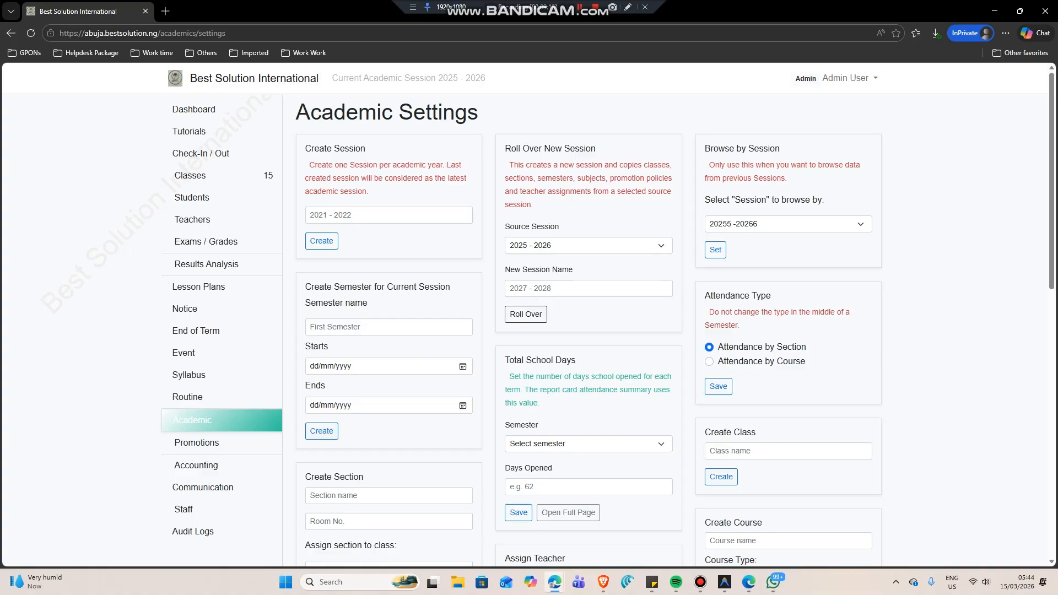
pyautogui.scroll(-2, 588, 389)
pyautogui.scroll(1, 588, 389)
pyautogui.click(589, 389)
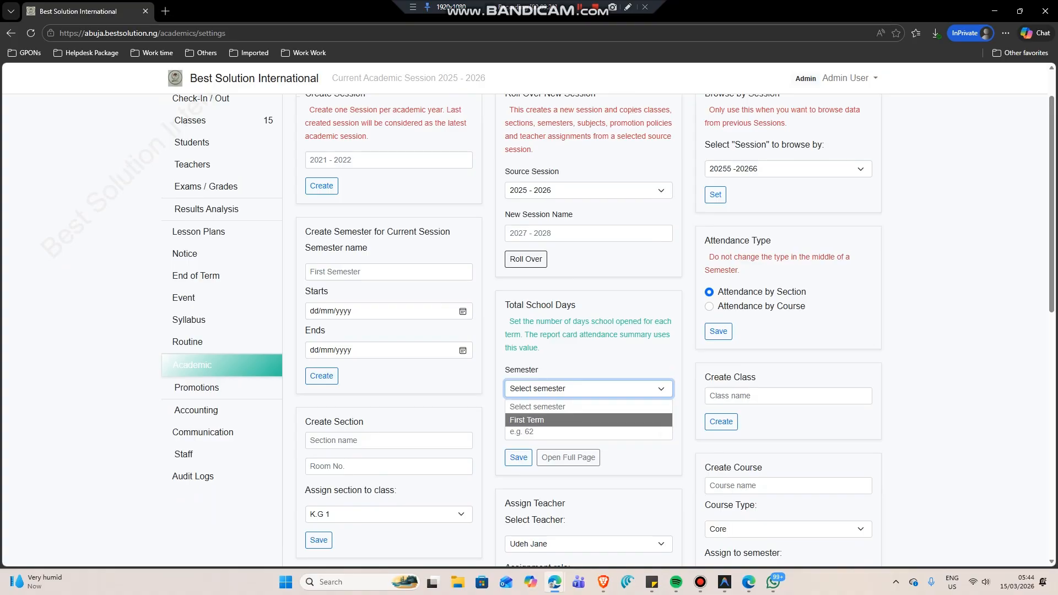
pyautogui.click(641, 459)
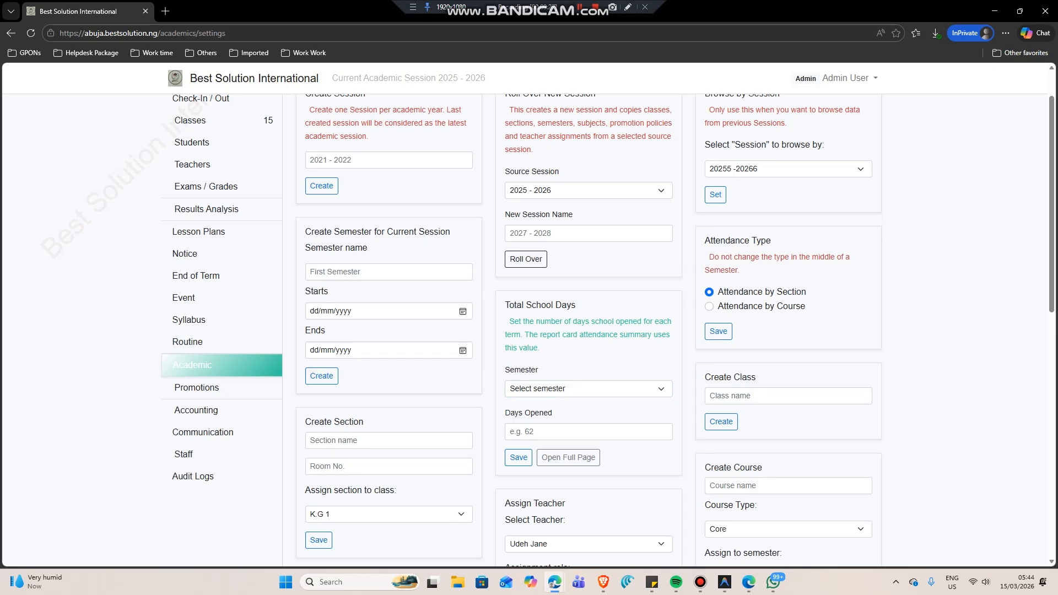
pyautogui.scroll(1, 548, 320)
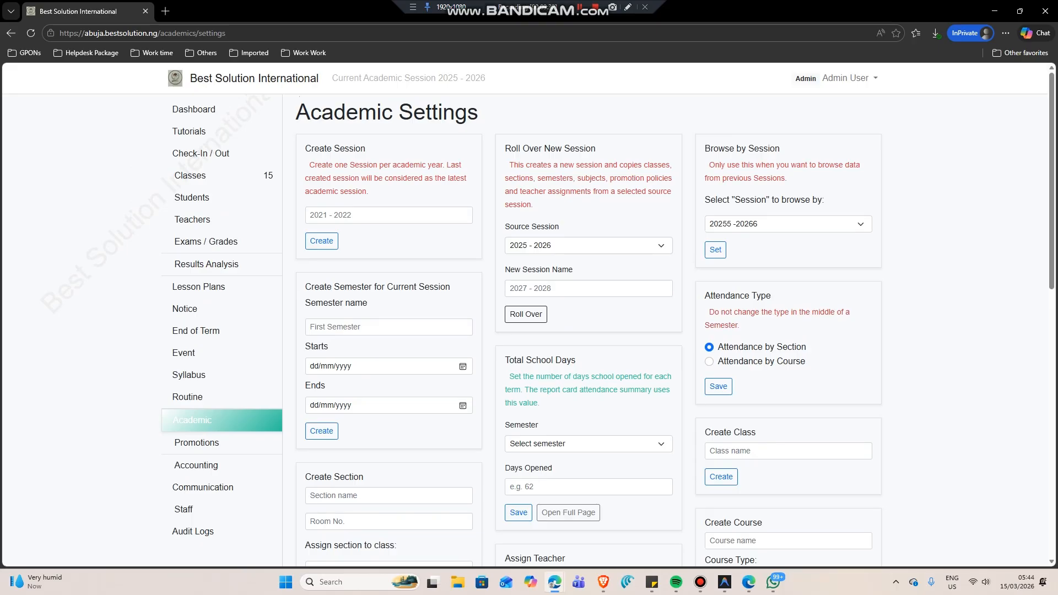
pyautogui.click(789, 225)
pyautogui.click(788, 225)
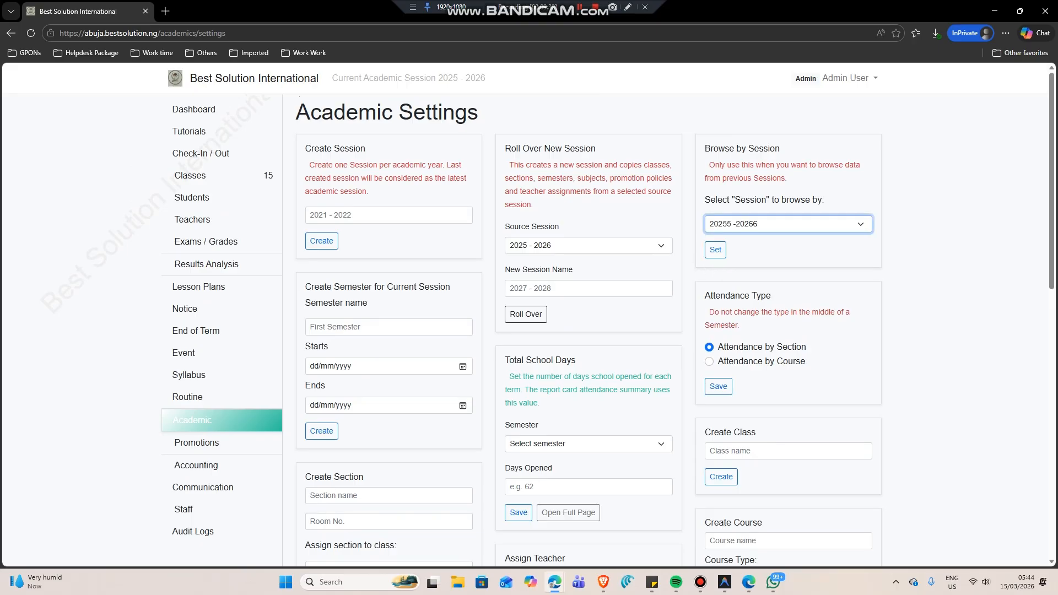
pyautogui.click(789, 224)
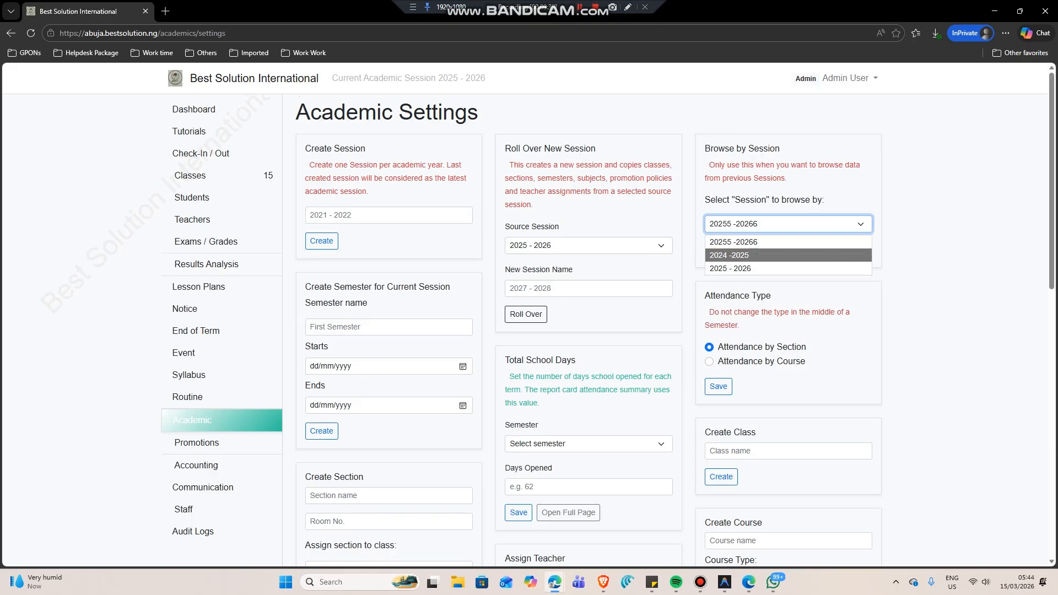
pyautogui.click(849, 191)
# Enter 'A' as the Create Section name, then dismiss the Room No. suggestions.
pyautogui.scroll(-3, 530, 331)
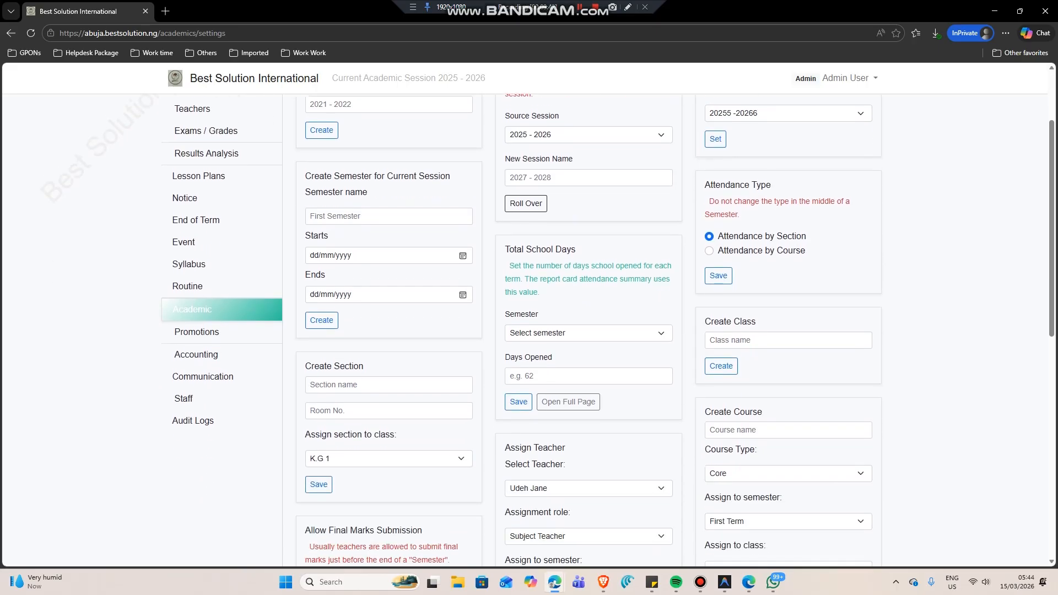
pyautogui.click(331, 330)
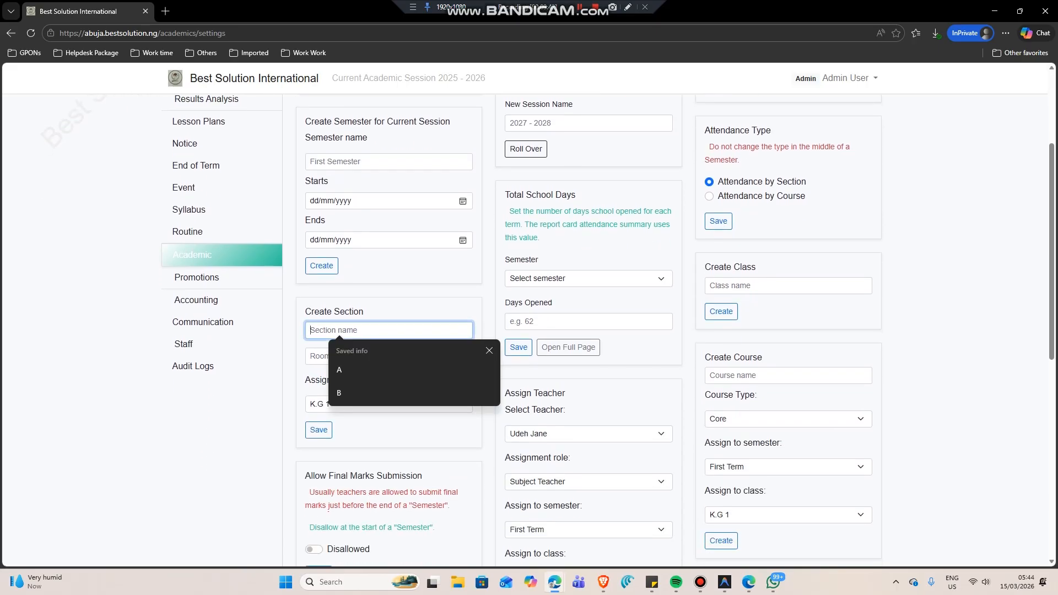
pyautogui.write('A')
pyautogui.click(311, 356)
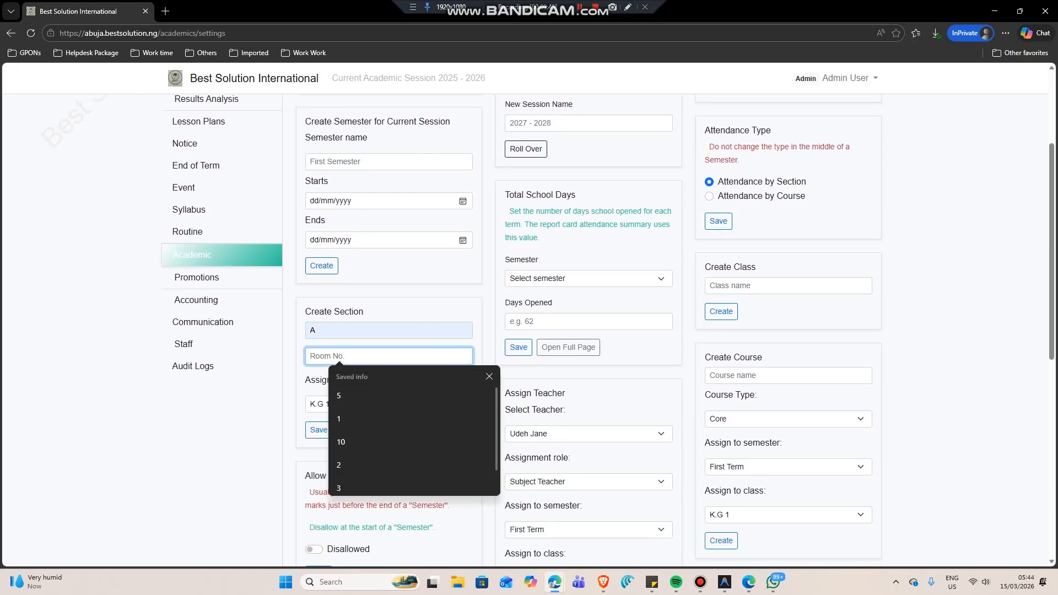
pyautogui.click(489, 380)
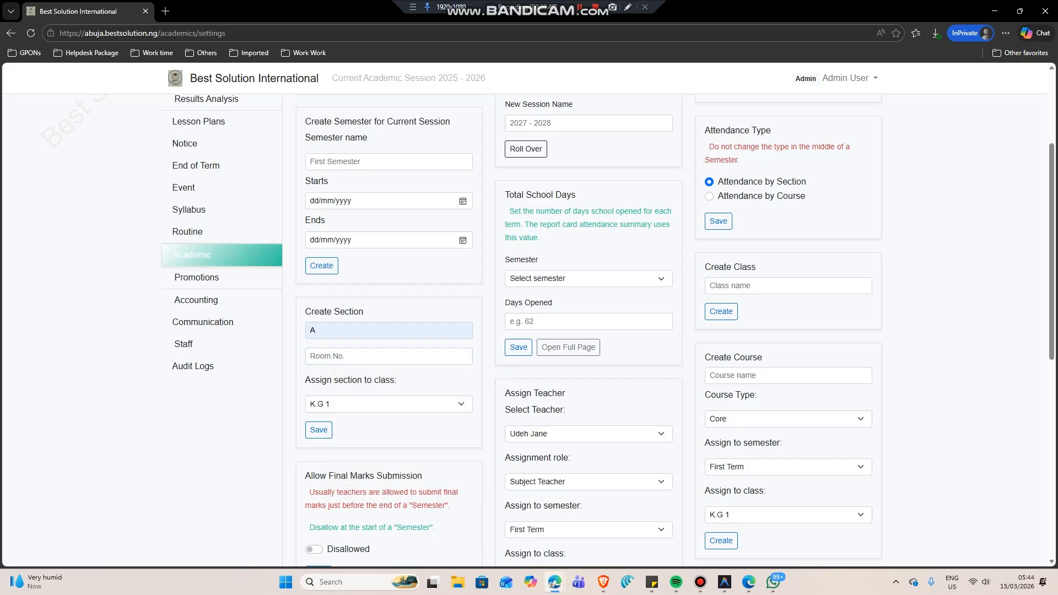
pyautogui.scroll(-1, 530, 331)
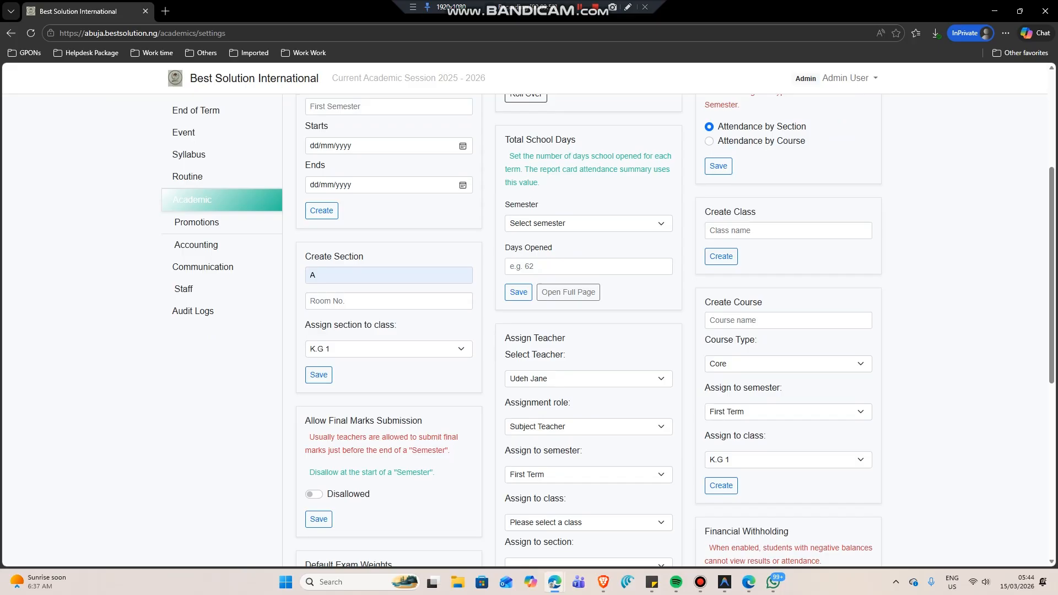
pyautogui.scroll(-3, 529, 331)
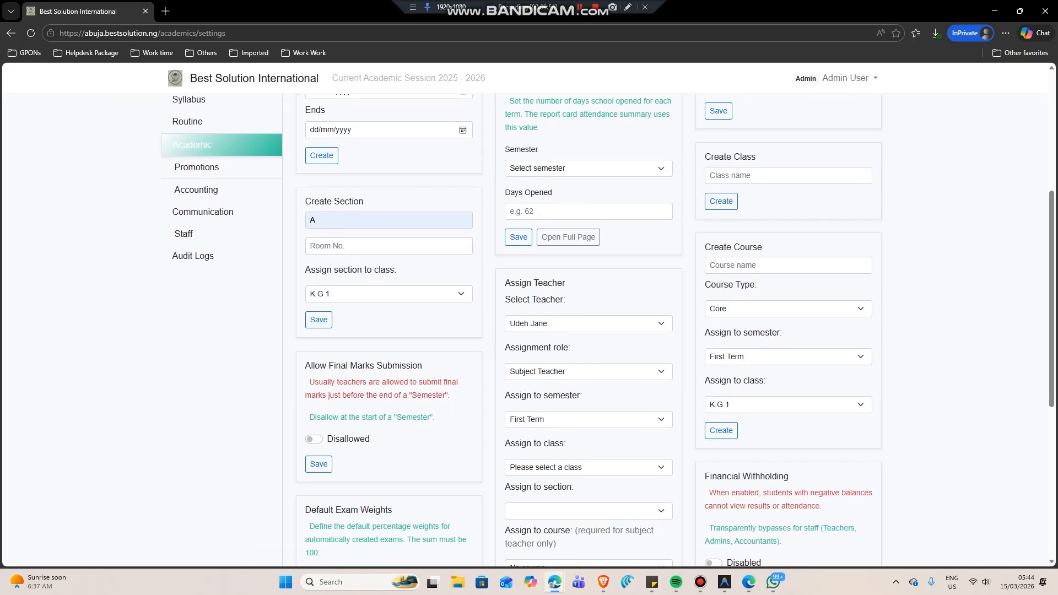
pyautogui.scroll(1, 529, 331)
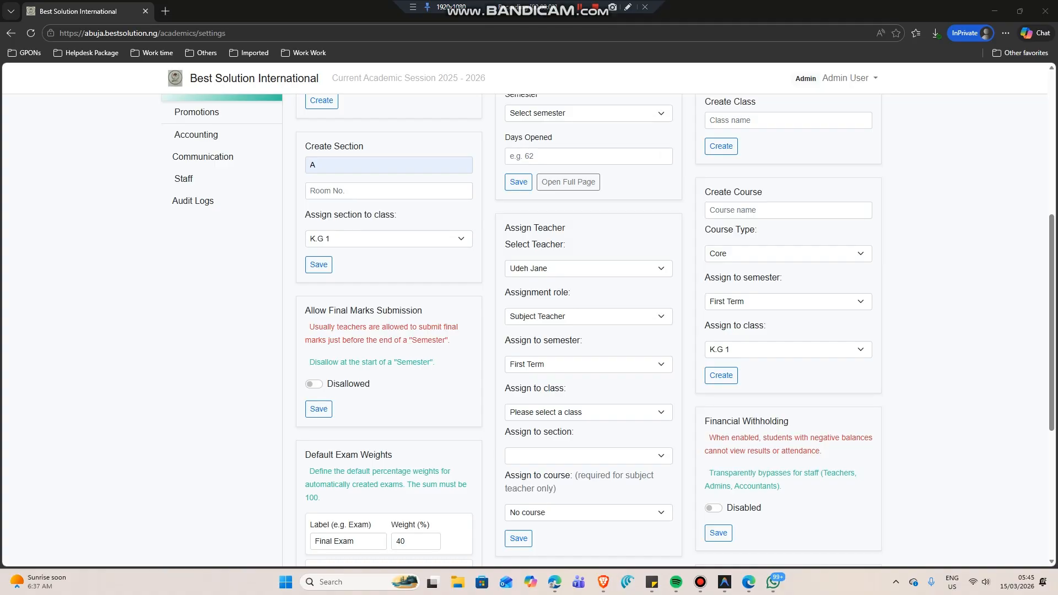
# Choose a different teacher in Assign Teacher and keep Subject Teacher as the assignment role.
pyautogui.click(589, 268)
pyautogui.click(557, 300)
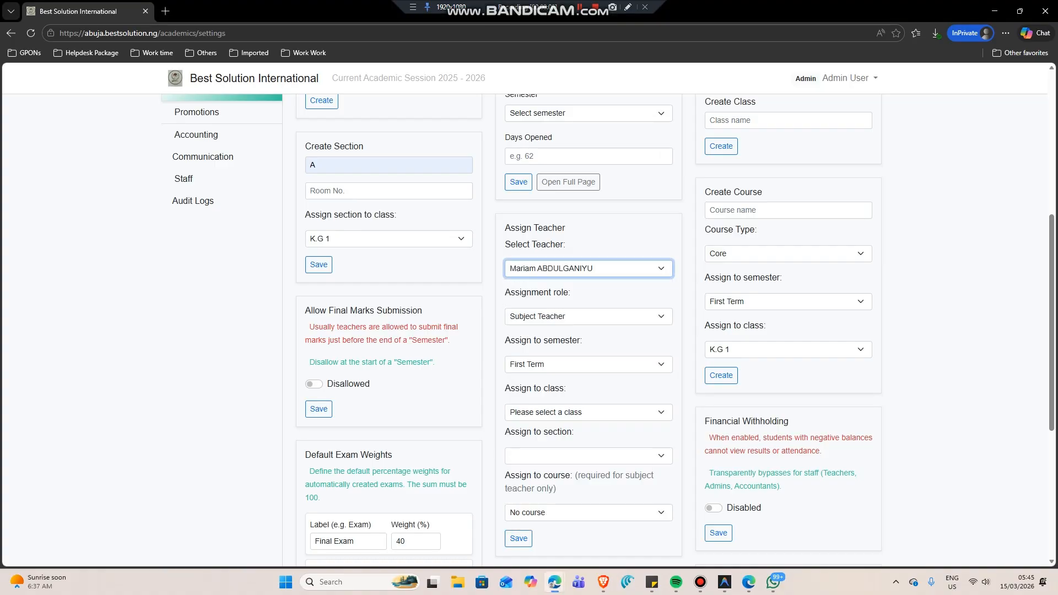
pyautogui.click(589, 317)
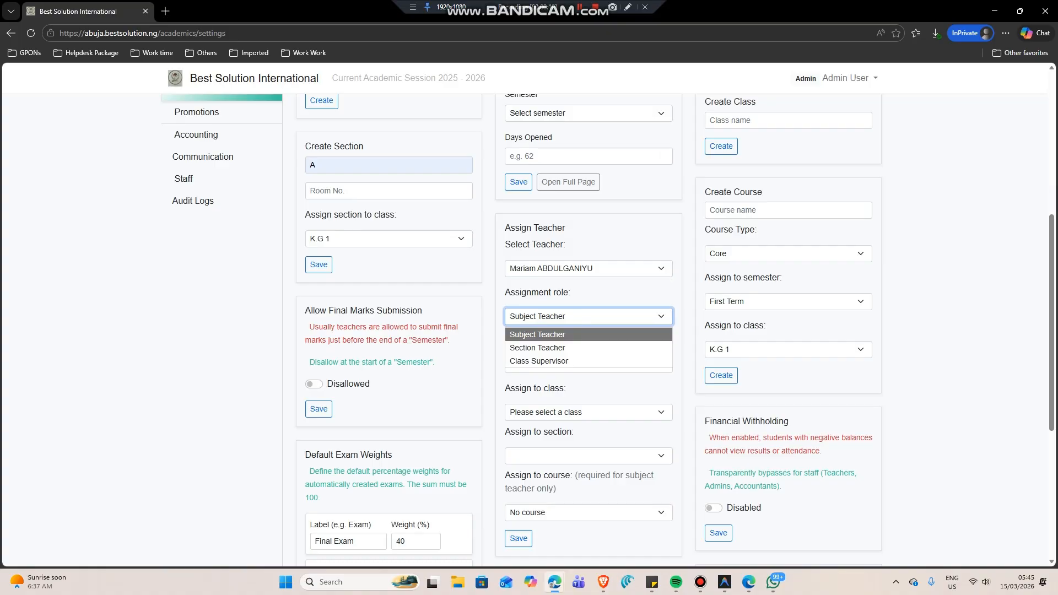
pyautogui.press('Down')
pyautogui.press('Down')
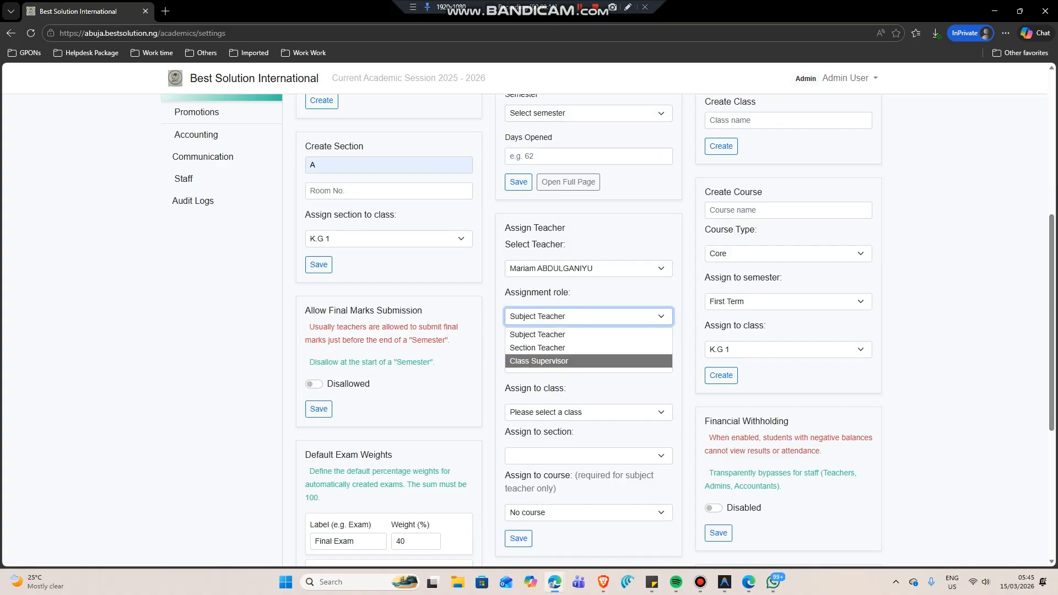
pyautogui.press('Up')
pyautogui.press('Up')
pyautogui.press('Return')
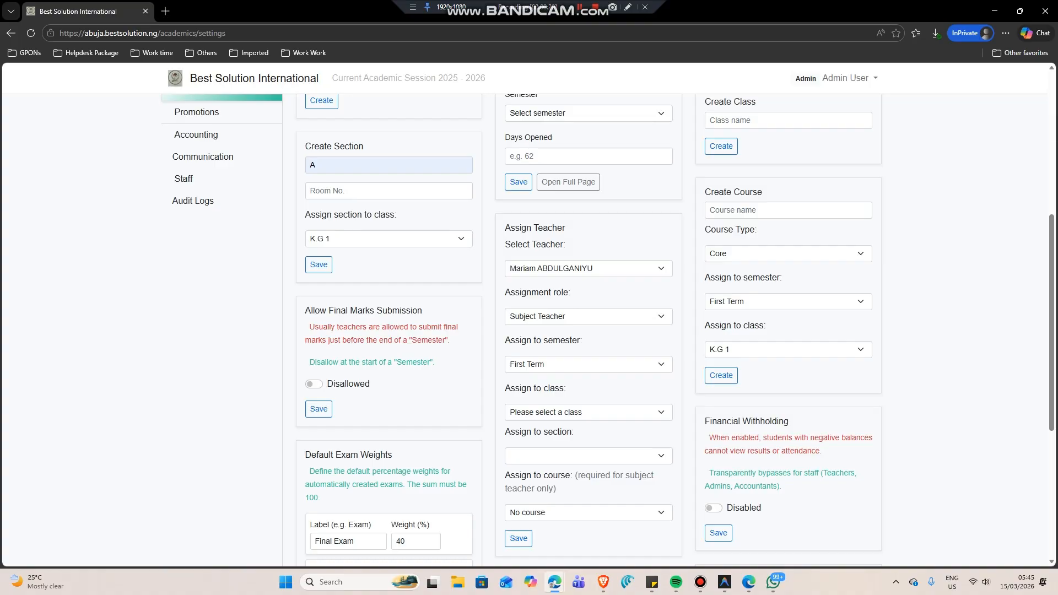
pyautogui.scroll(-1, 608, 330)
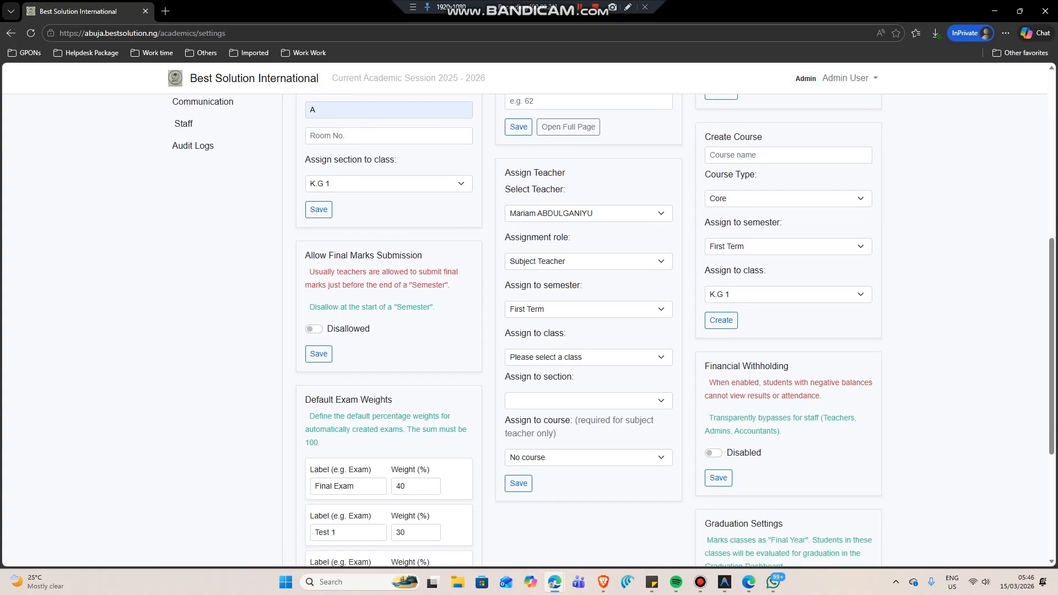
# Review the rest of Academic Settings, then go to Promotions > Policies.
pyautogui.scroll(-2, 608, 330)
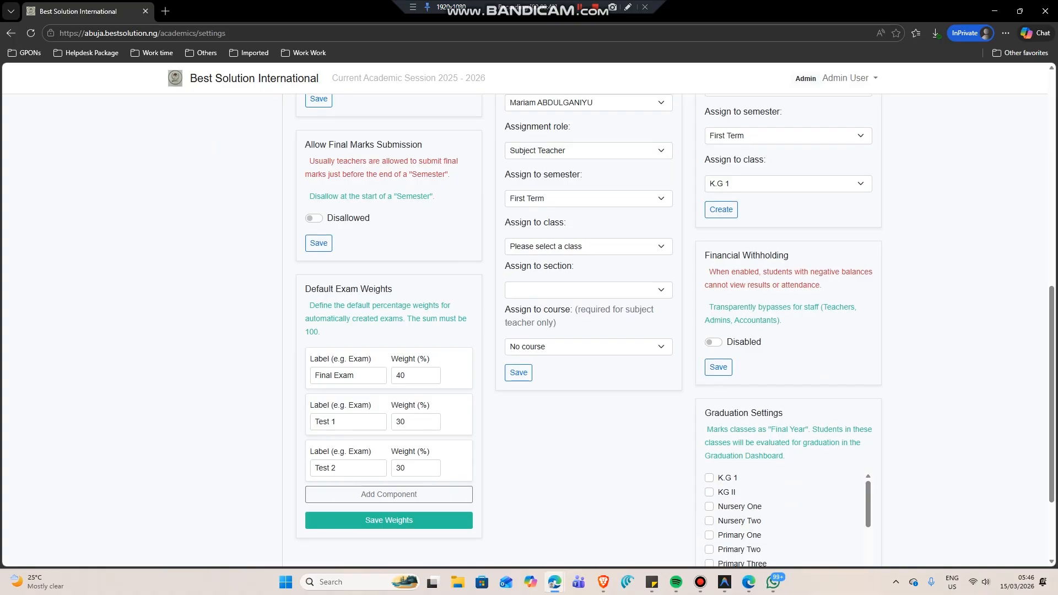
pyautogui.scroll(-3, 586, 328)
pyautogui.scroll(2, 585, 327)
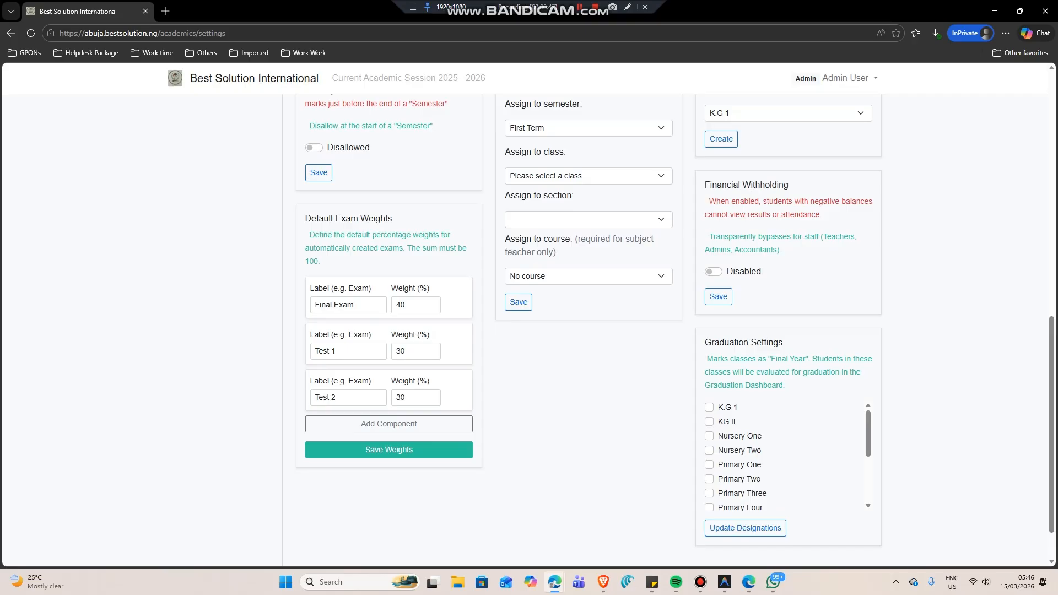
pyautogui.scroll(1, 530, 330)
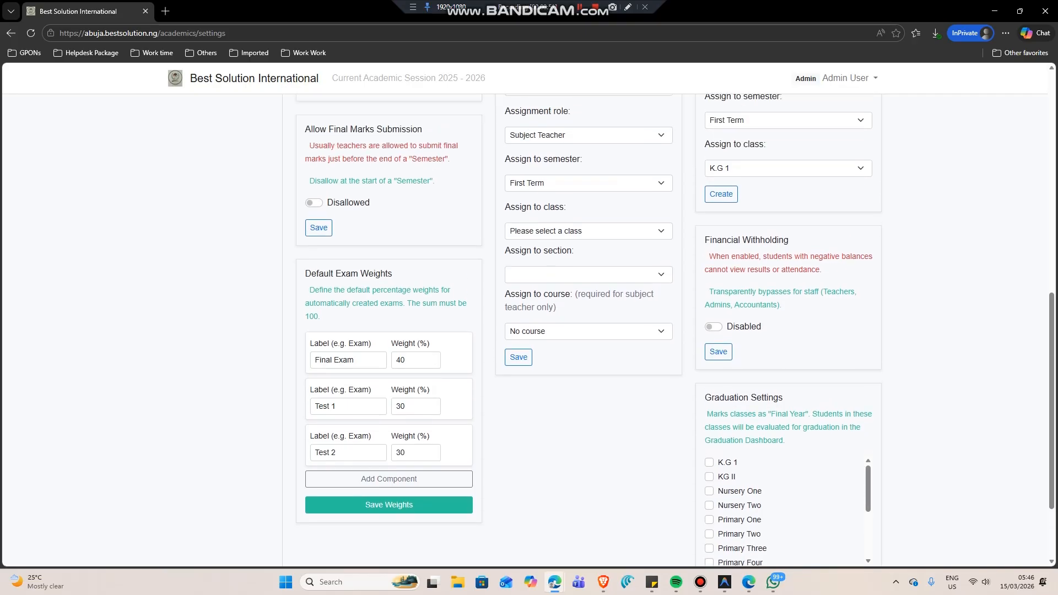
pyautogui.scroll(-2, 589, 330)
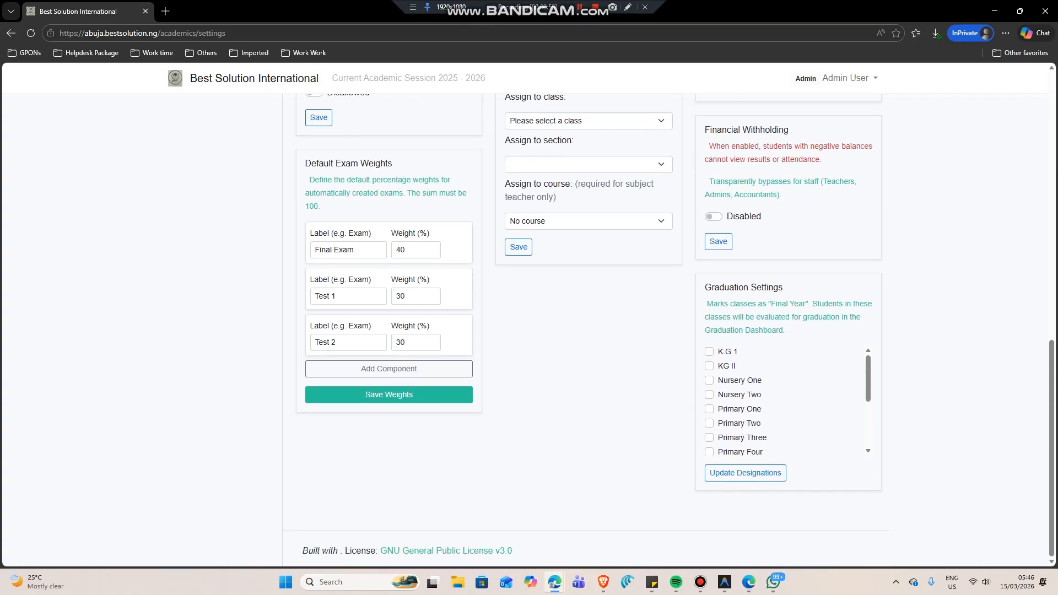
pyautogui.scroll(-2, 785, 401)
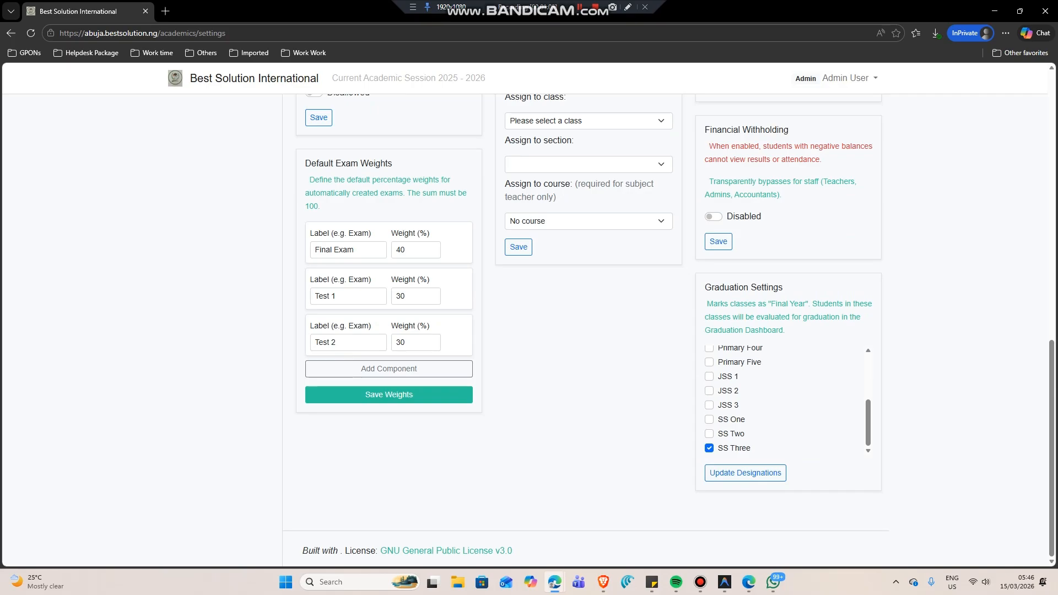
pyautogui.scroll(20, 607, 331)
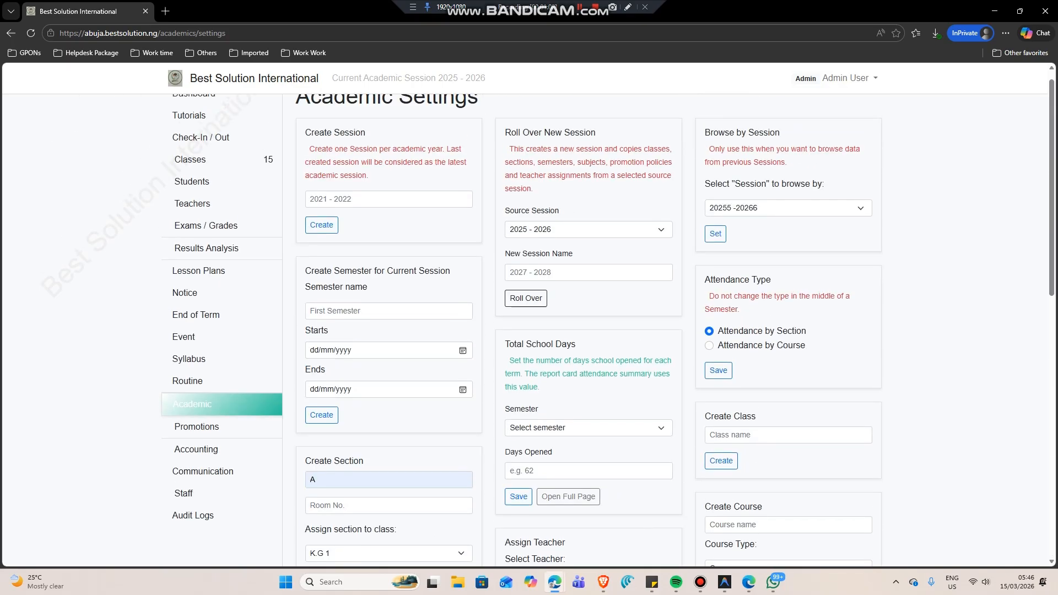
pyautogui.scroll(1, 607, 331)
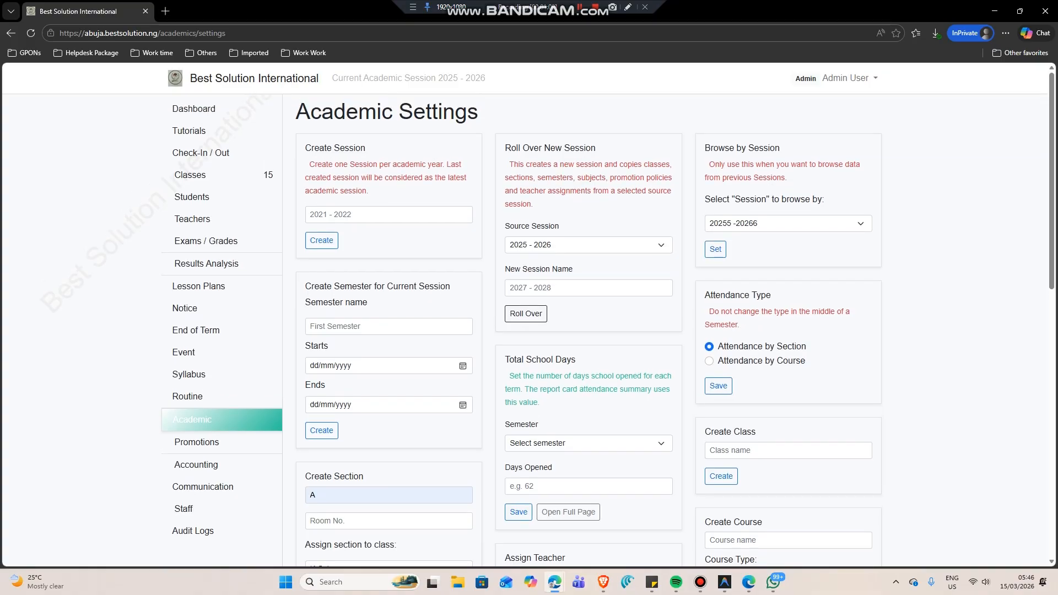
pyautogui.scroll(-2, 607, 331)
pyautogui.click(197, 332)
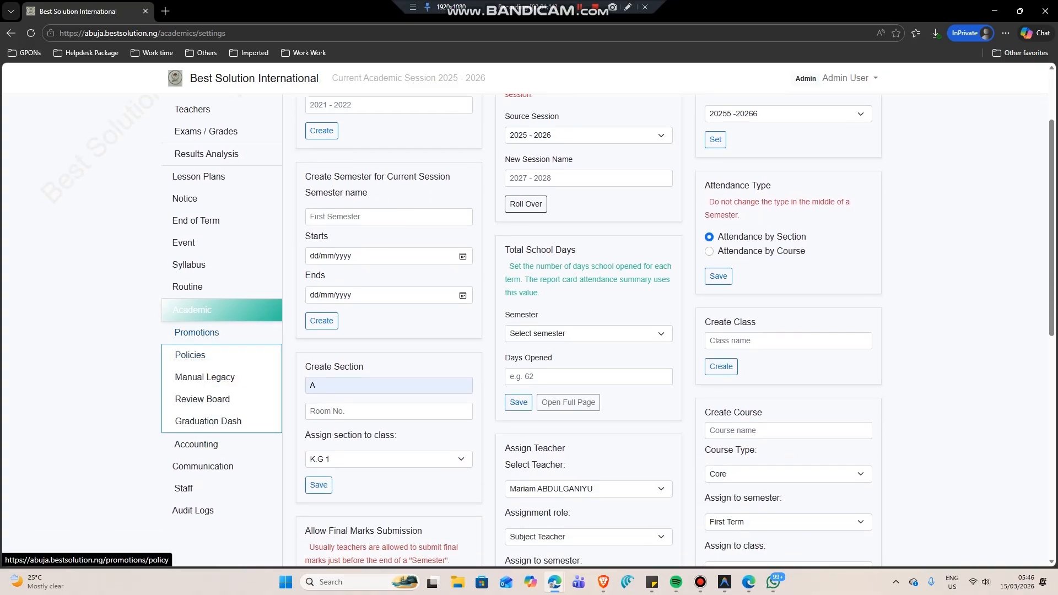
pyautogui.click(190, 355)
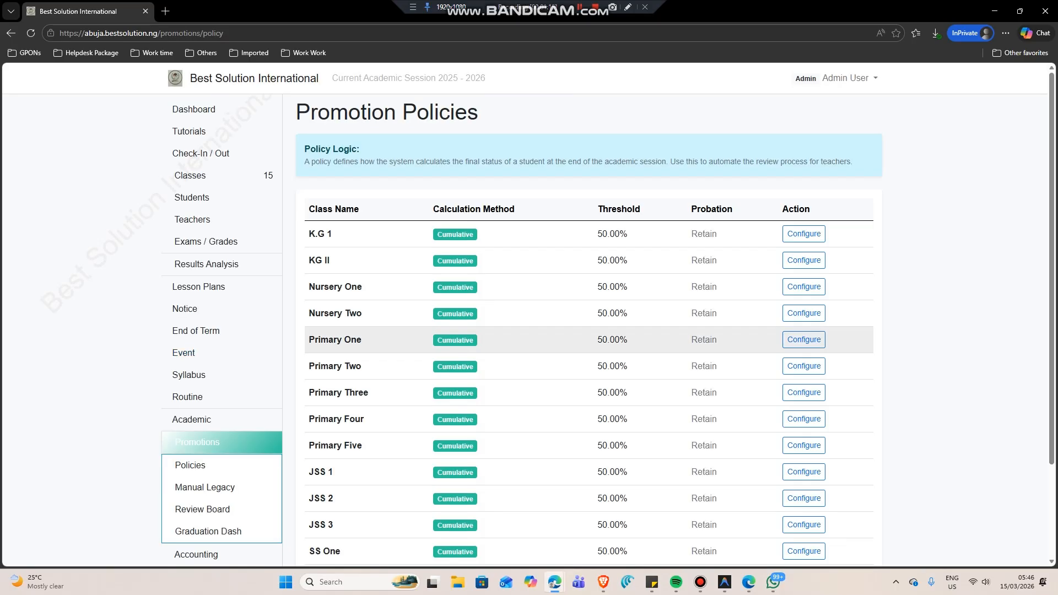
# Scroll through the Promotion Policies table of classes, thresholds and probation rules.
pyautogui.scroll(-2, 589, 340)
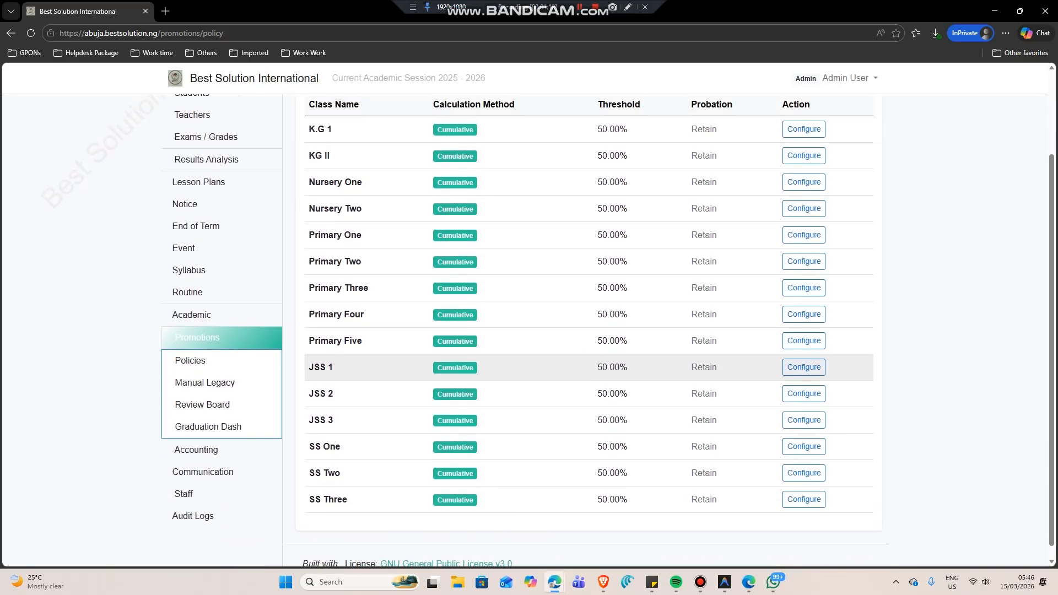
pyautogui.scroll(2, 588, 340)
pyautogui.scroll(-3, 589, 364)
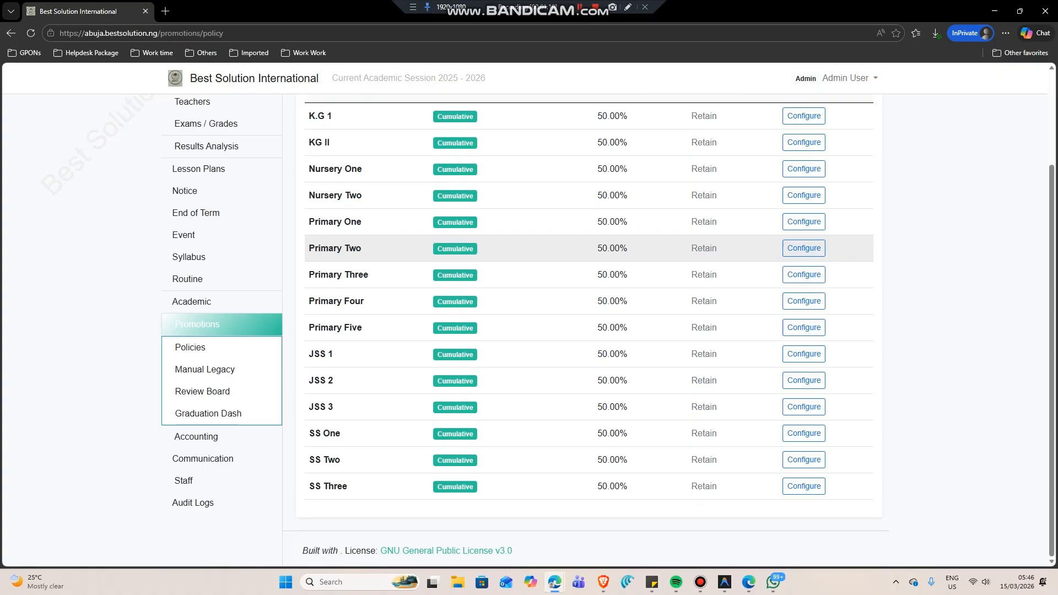
pyautogui.scroll(3, 588, 364)
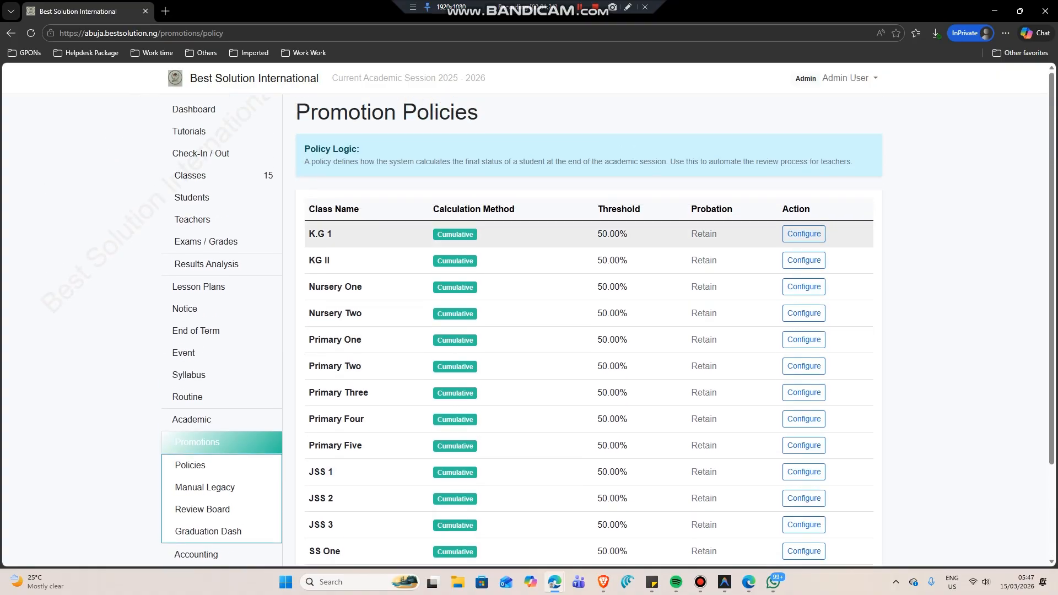
pyautogui.scroll(-1, 588, 234)
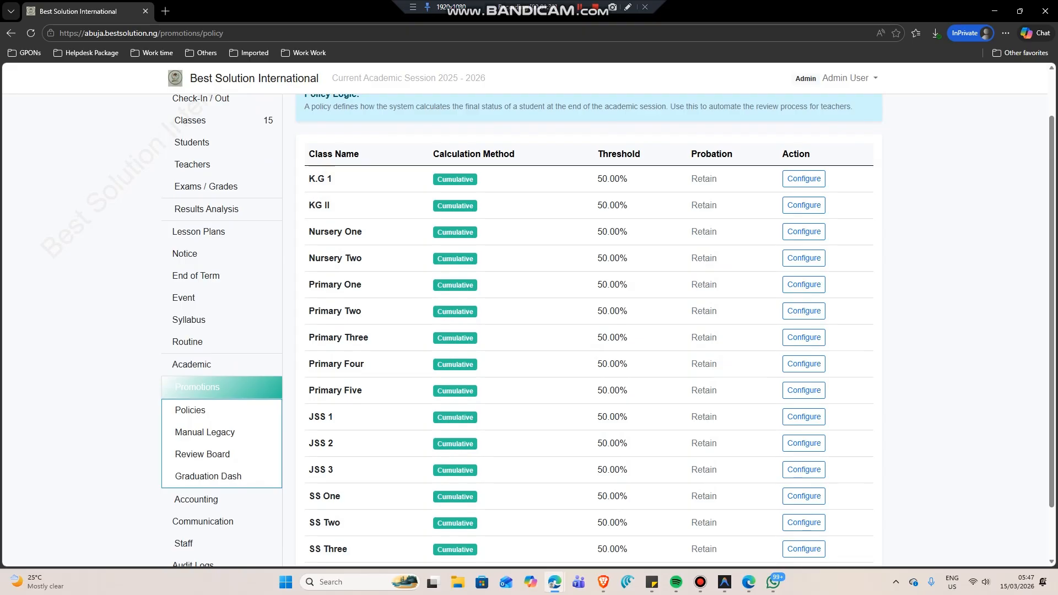
# Inspect the K.G 1 policy's Probation Logic, keep Retain, and close without saving.
pyautogui.click(804, 178)
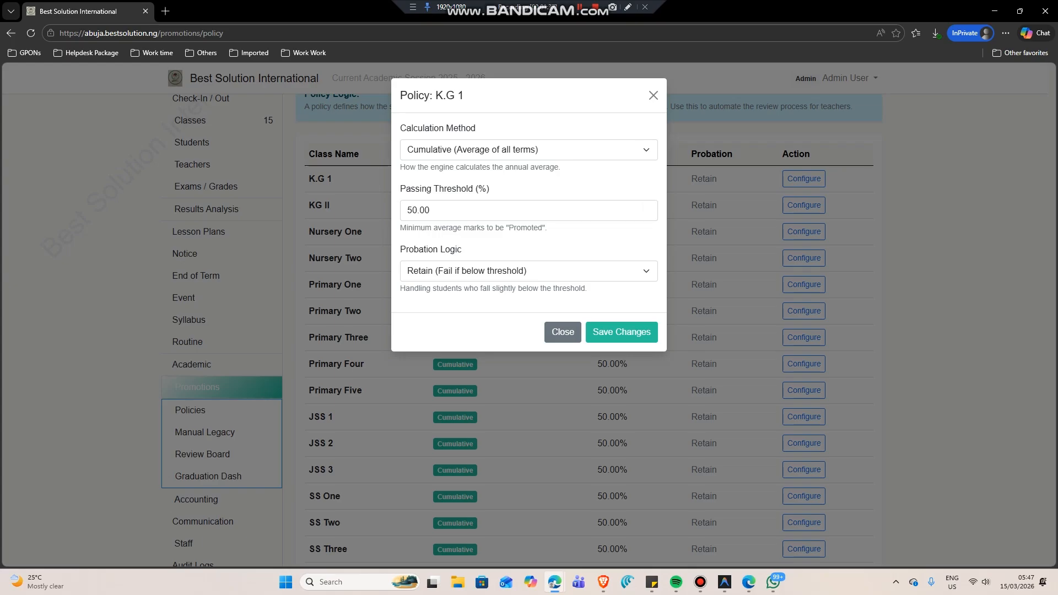
pyautogui.click(529, 272)
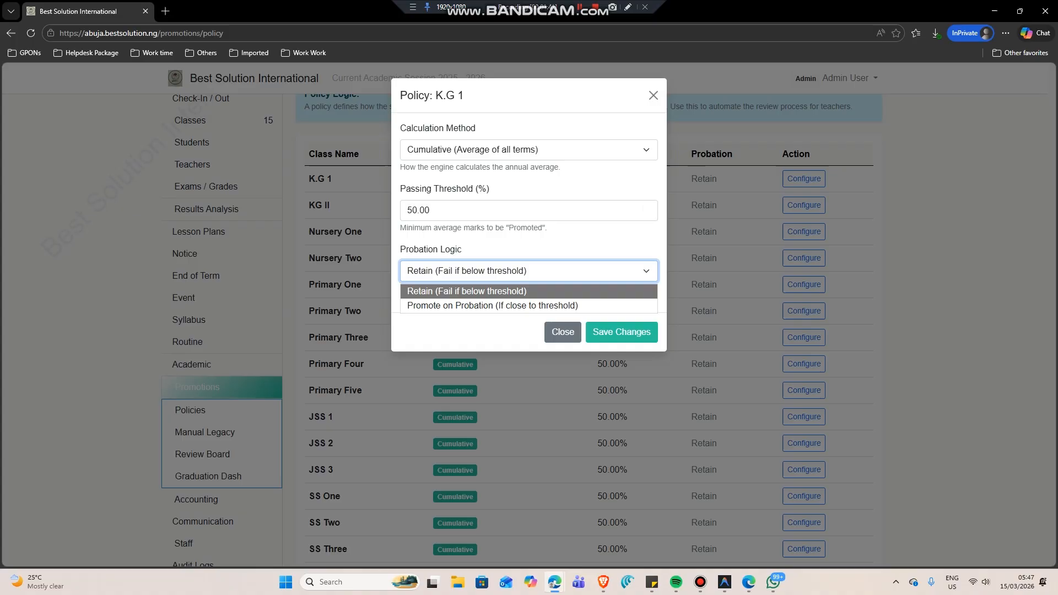
pyautogui.click(529, 291)
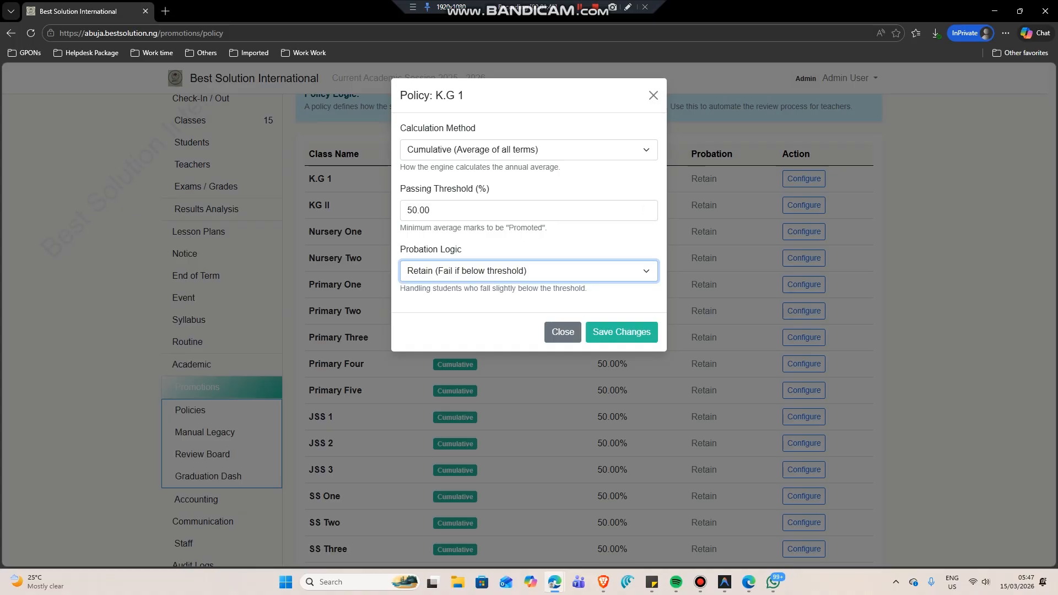
pyautogui.click(653, 96)
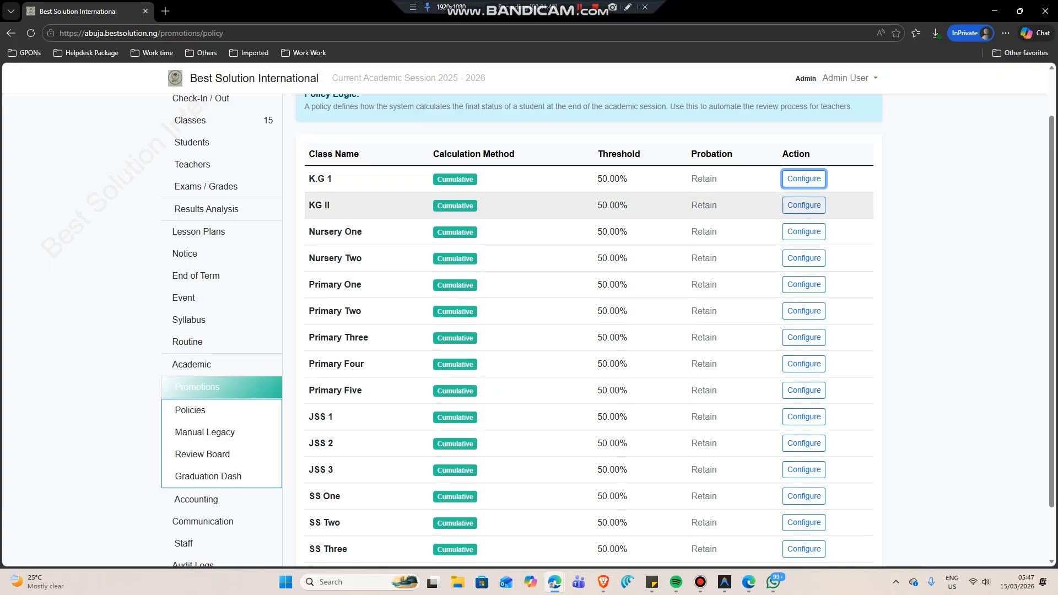
pyautogui.scroll(-1, 588, 182)
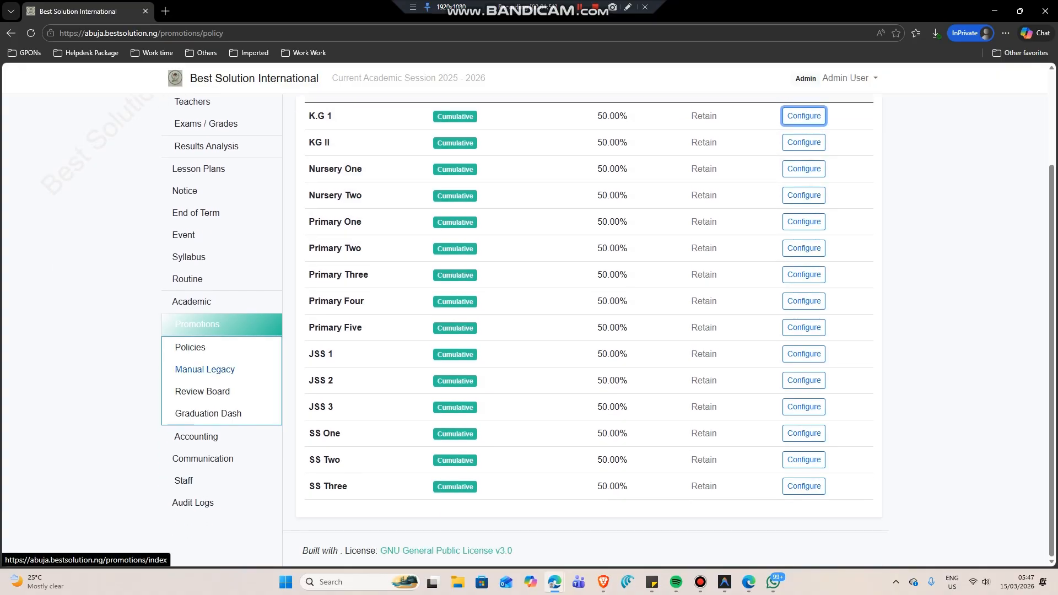
# Open the Manual Legacy promotion page and check its empty class filter.
pyautogui.click(184, 370)
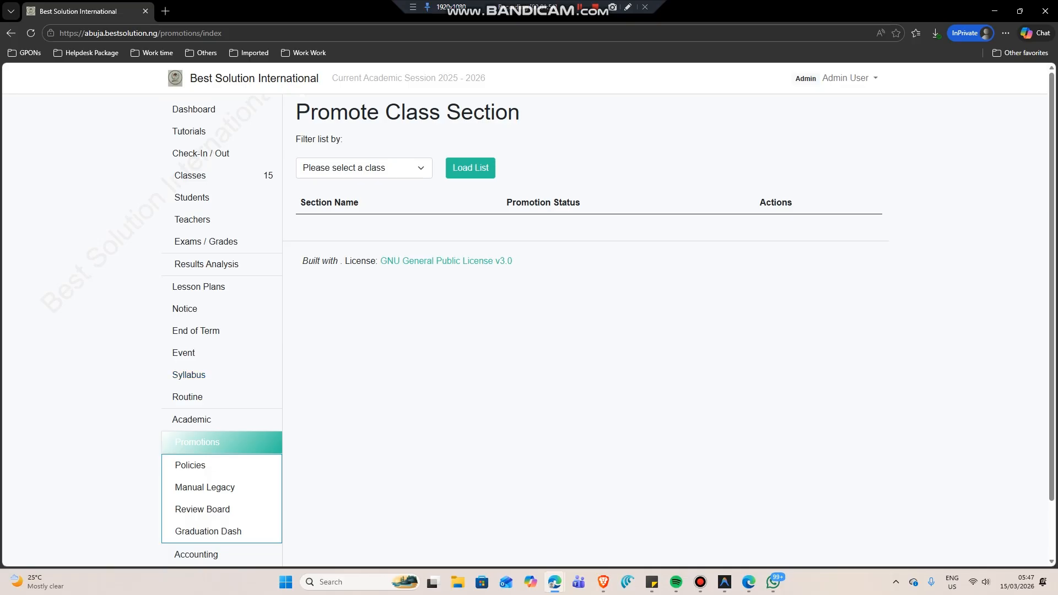
pyautogui.click(364, 168)
pyautogui.click(364, 168)
pyautogui.scroll(-1, 364, 168)
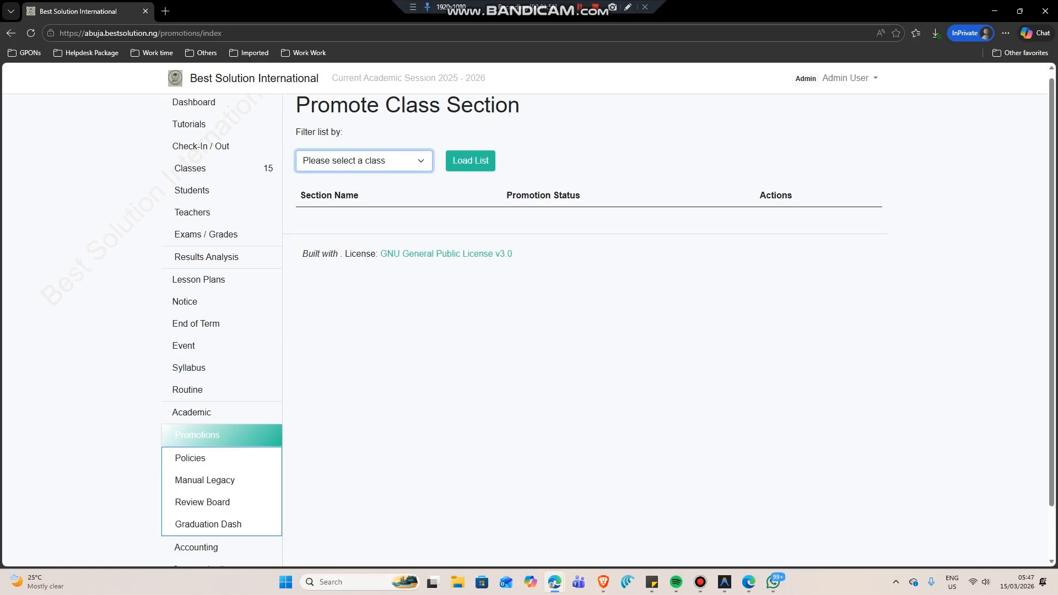
pyautogui.scroll(-1, 524, 331)
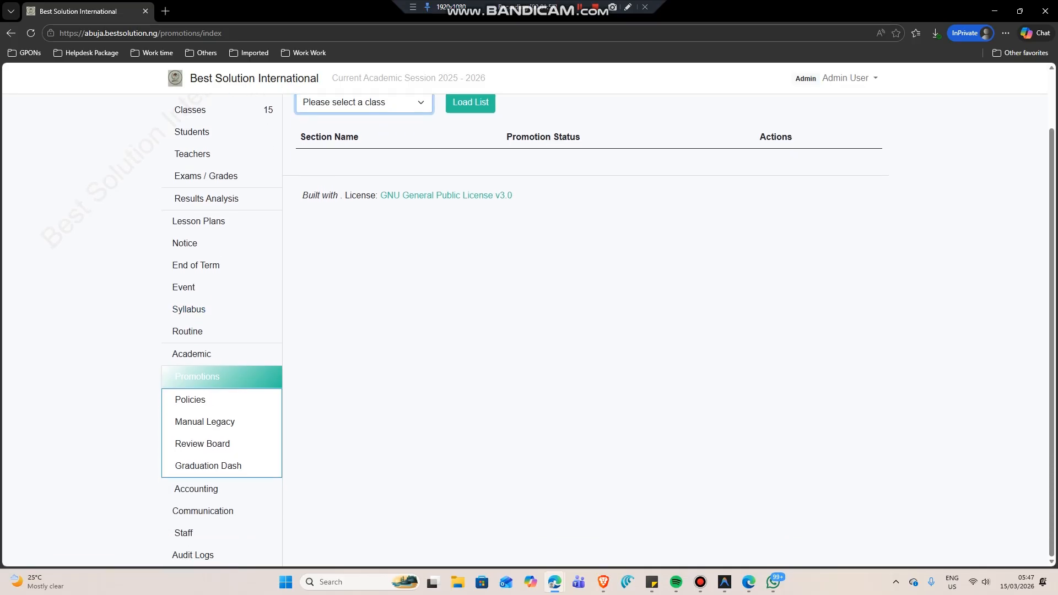
# Open the Graduation Dashboard and look through the SS Three students' evaluation list.
pyautogui.click(199, 466)
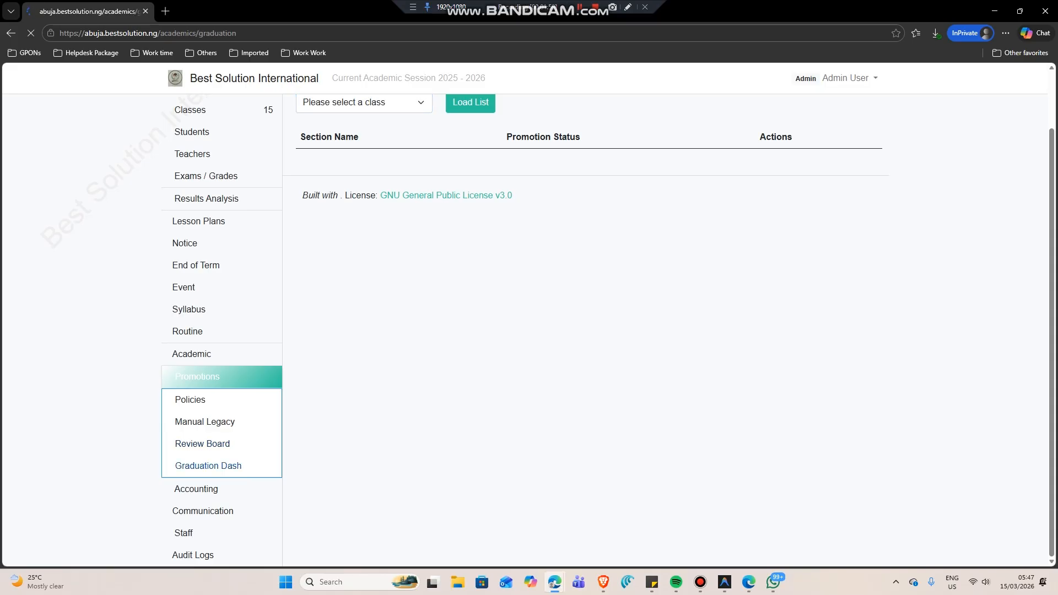
pyautogui.scroll(-10, 196, 466)
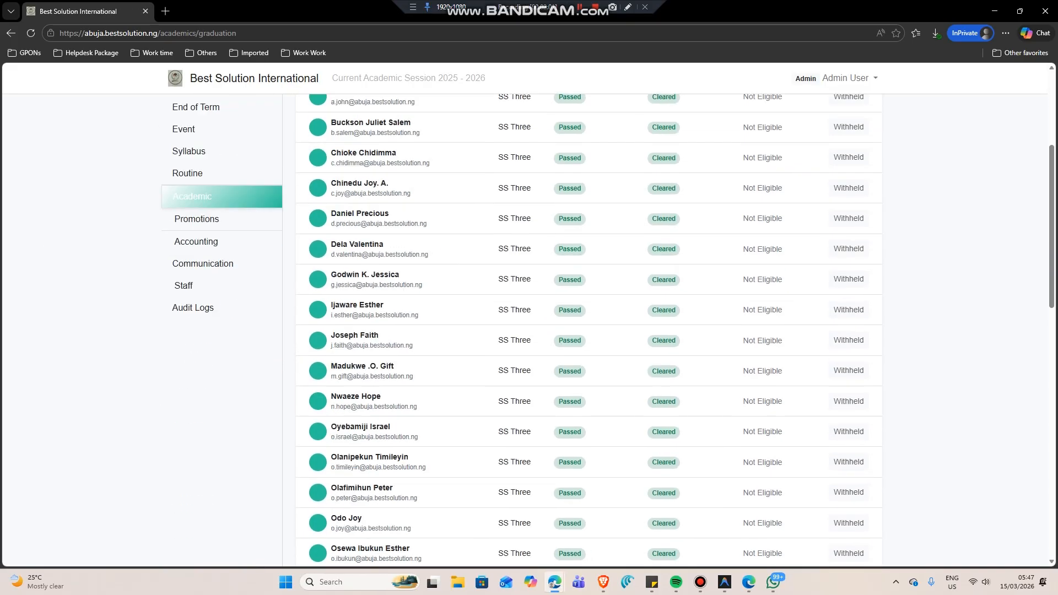
pyautogui.scroll(-8, 523, 289)
pyautogui.scroll(11, 523, 288)
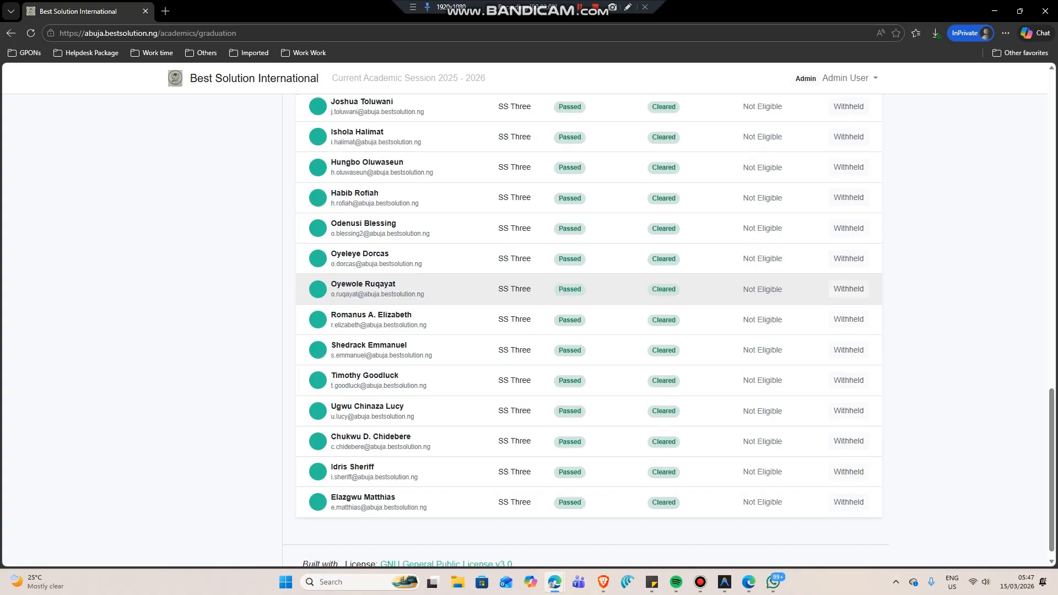
pyautogui.scroll(7, 524, 231)
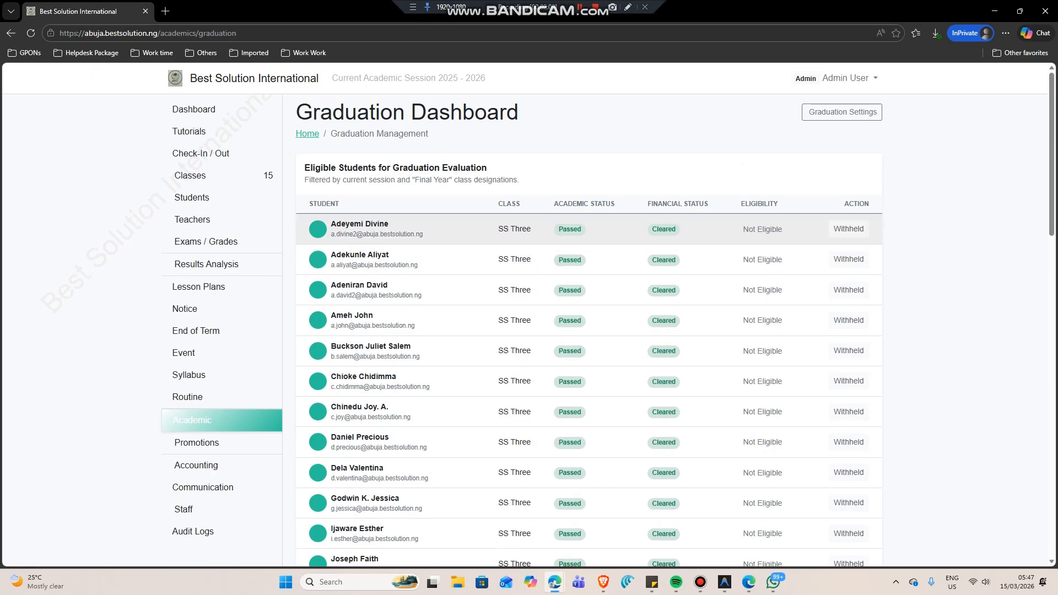
pyautogui.scroll(-5, 589, 331)
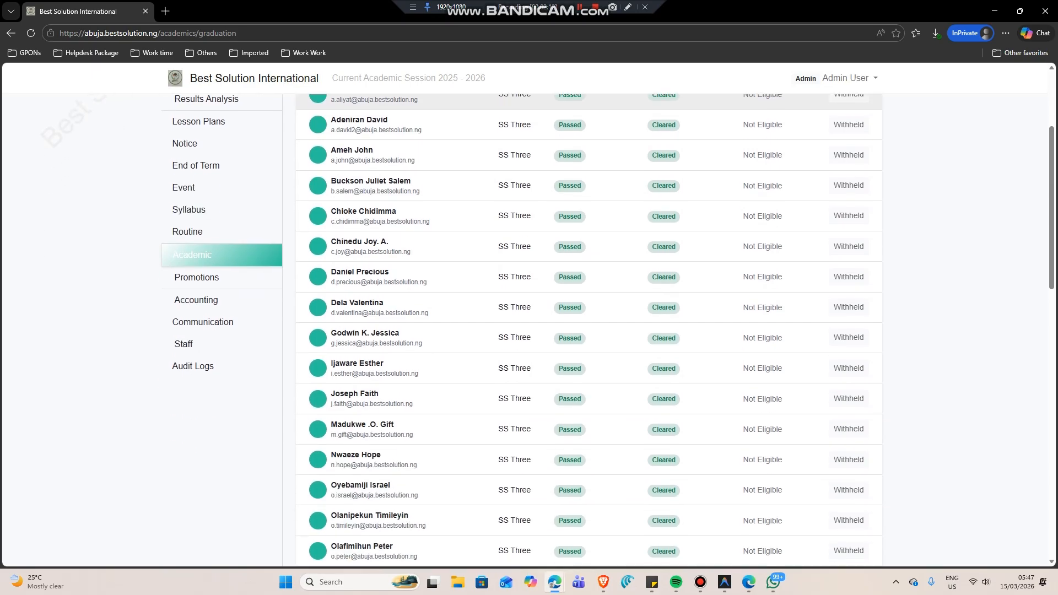
pyautogui.scroll(3, 588, 331)
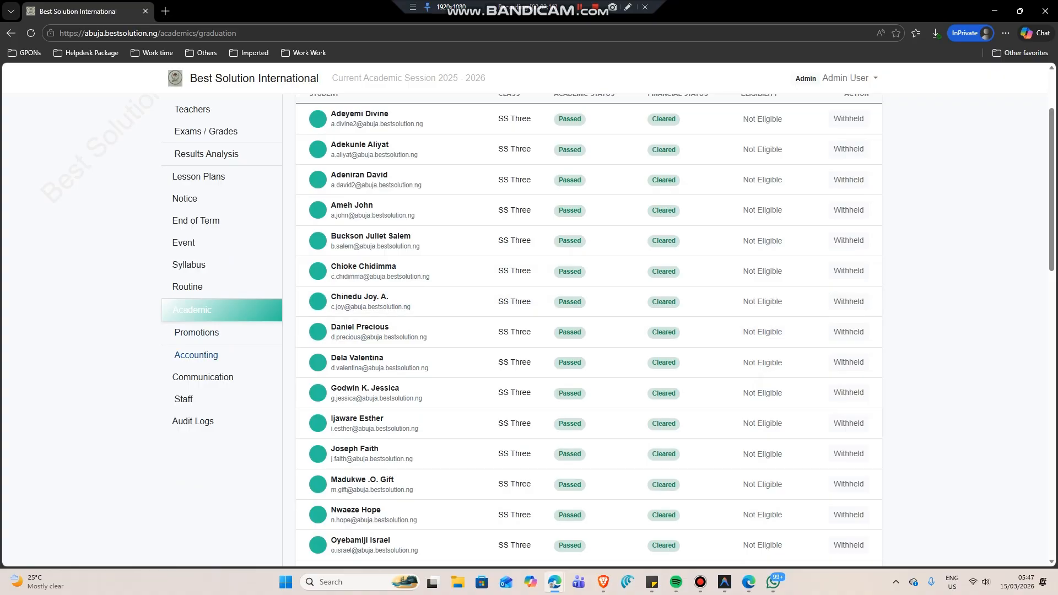
# Expand the Promotions and Accounting submenus in the sidebar.
pyautogui.click(196, 332)
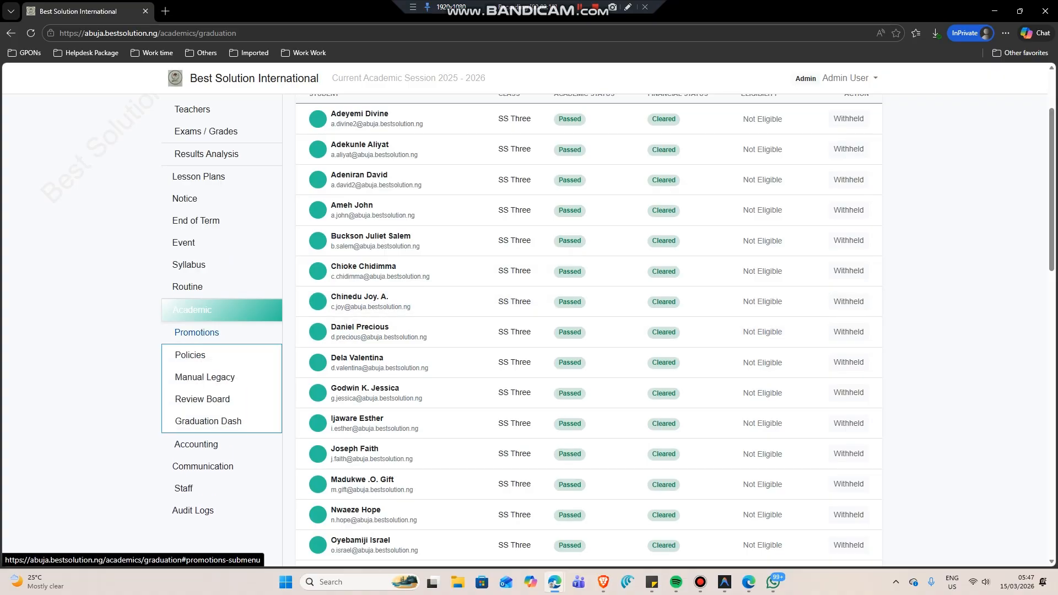
pyautogui.scroll(-3, 197, 332)
pyautogui.click(196, 279)
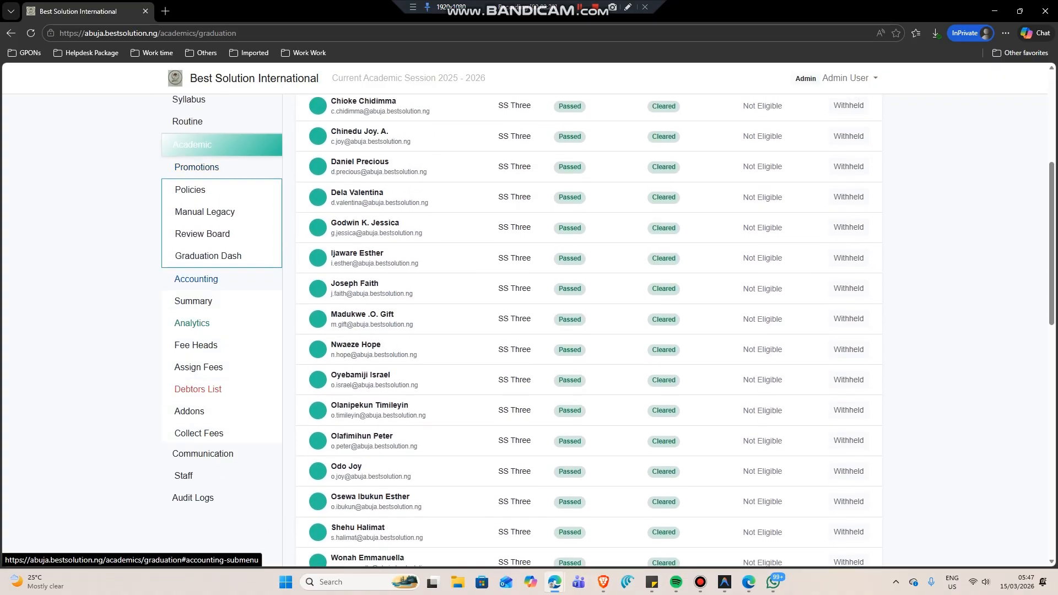
# Review the Accounting Summary dashboard.
pyautogui.click(194, 301)
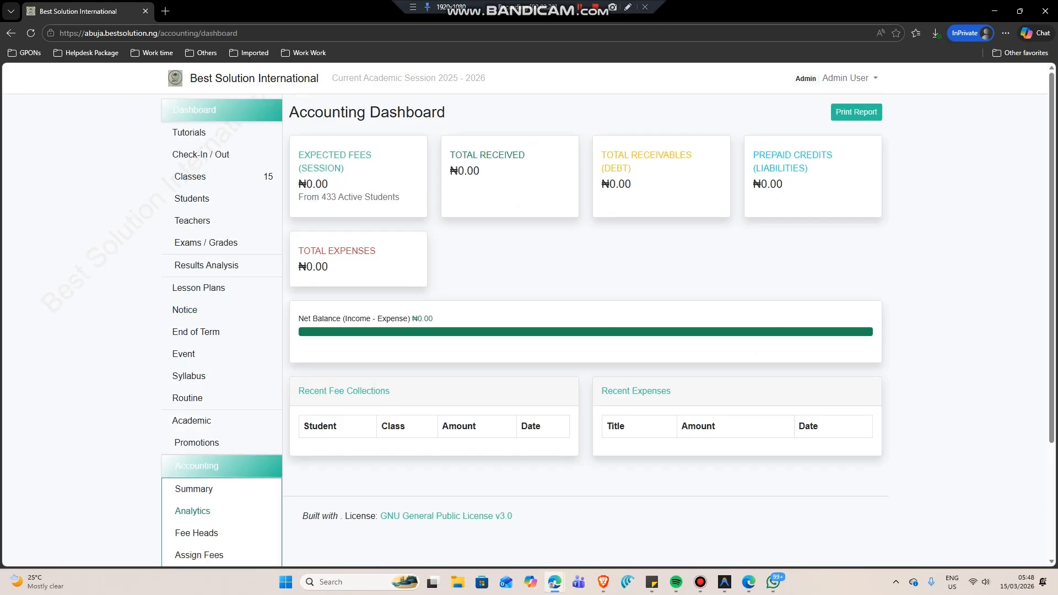
pyautogui.scroll(-3, 529, 331)
pyautogui.scroll(3, 530, 331)
pyautogui.scroll(-3, 529, 331)
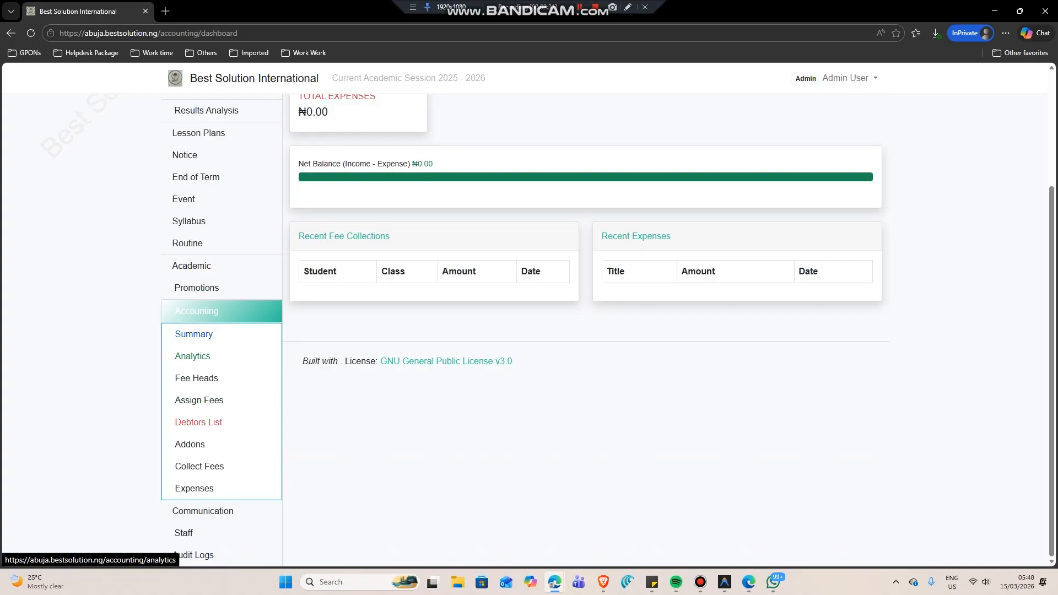
# Browse the Fee Heads list (Tuition, LAB), discard the Add Fee Head form, and go to Assign Fees.
pyautogui.click(197, 377)
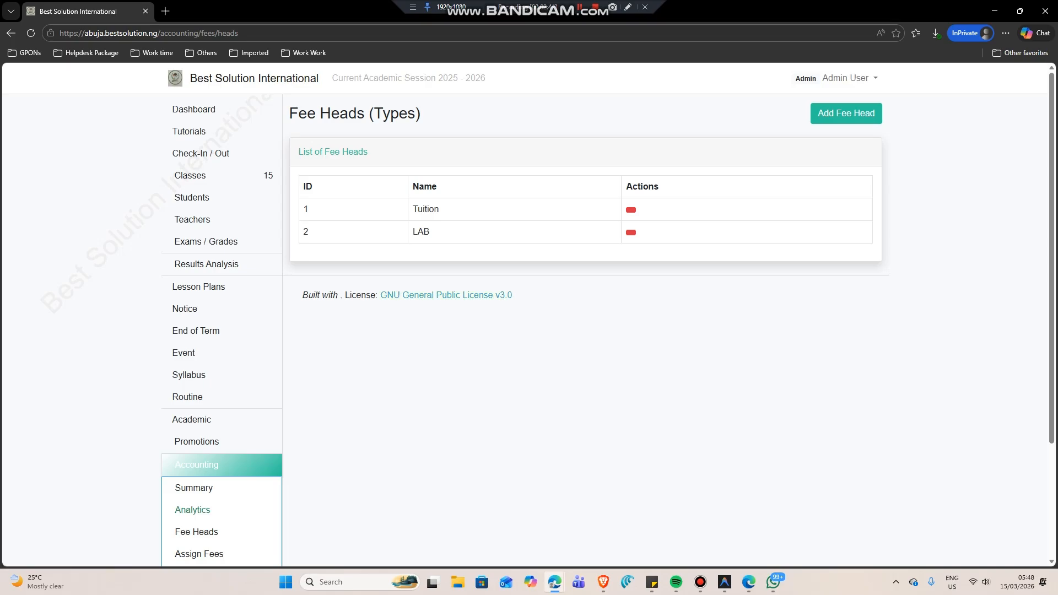
pyautogui.scroll(-1, 529, 331)
pyautogui.scroll(1, 529, 331)
pyautogui.click(846, 113)
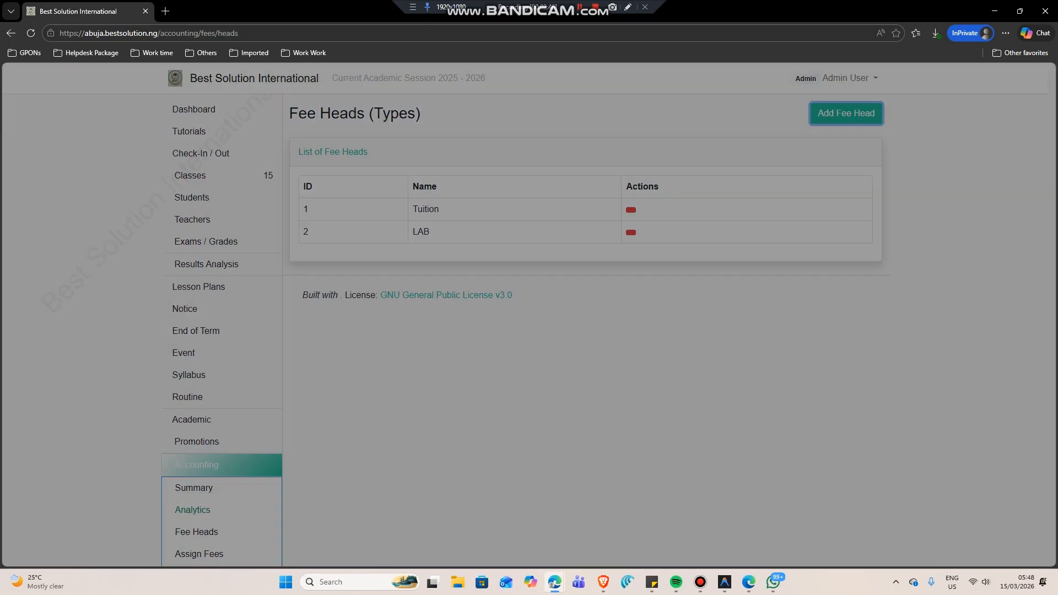
pyautogui.click(653, 96)
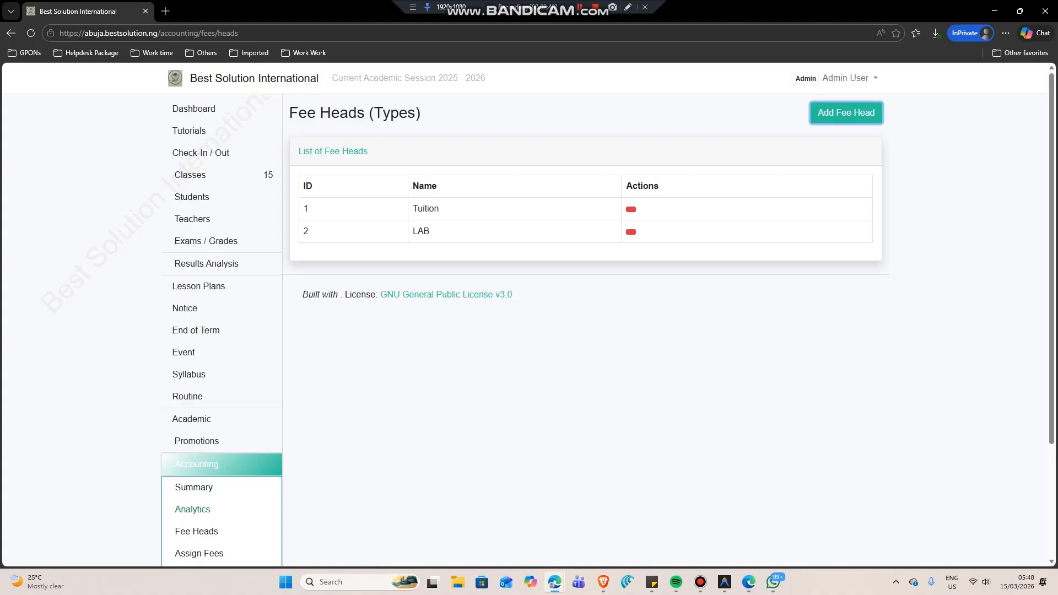
pyautogui.scroll(-2, 529, 331)
pyautogui.click(199, 443)
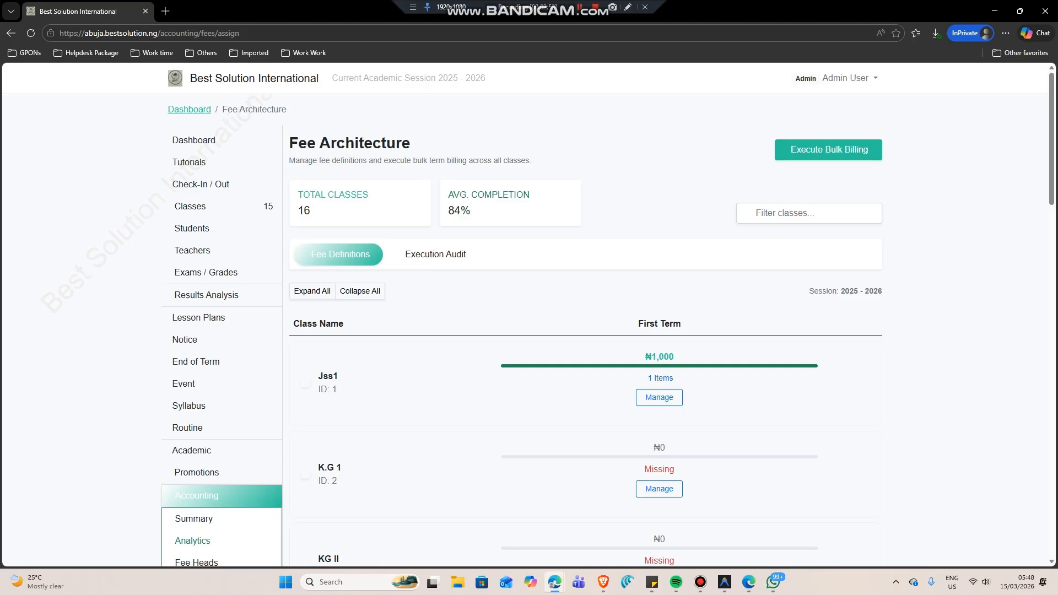
# Inspect Jss1's First Term fee components, selecting Tuition as category but adding nothing.
pyautogui.click(659, 397)
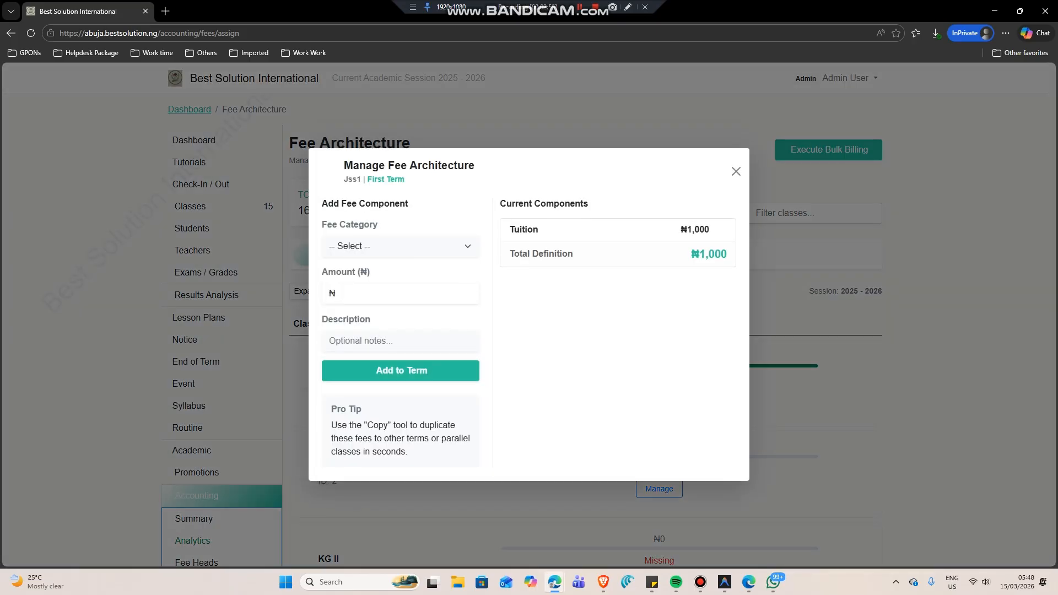
pyautogui.click(401, 247)
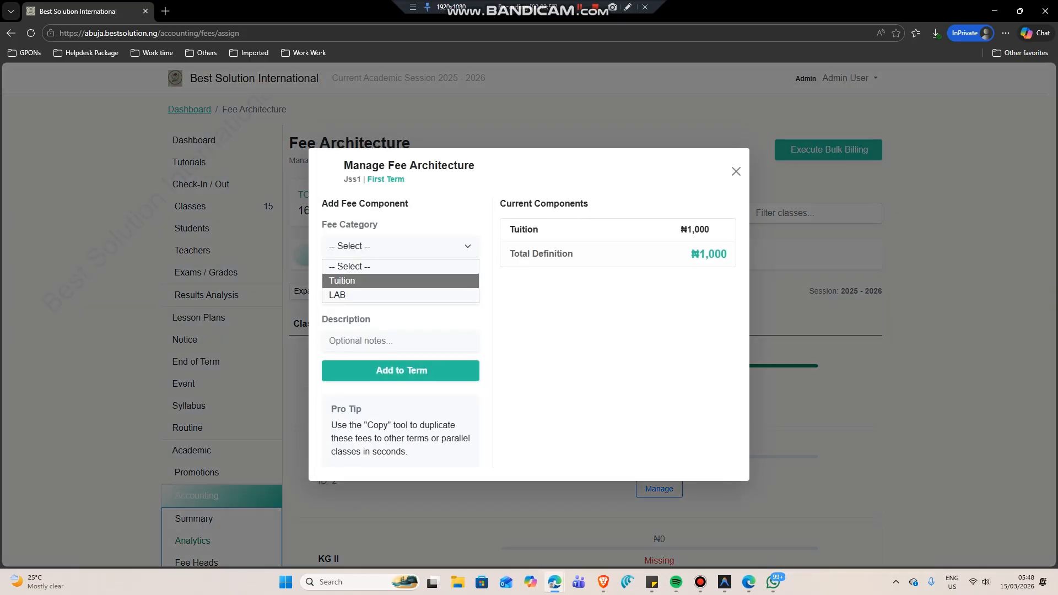
pyautogui.press('Return')
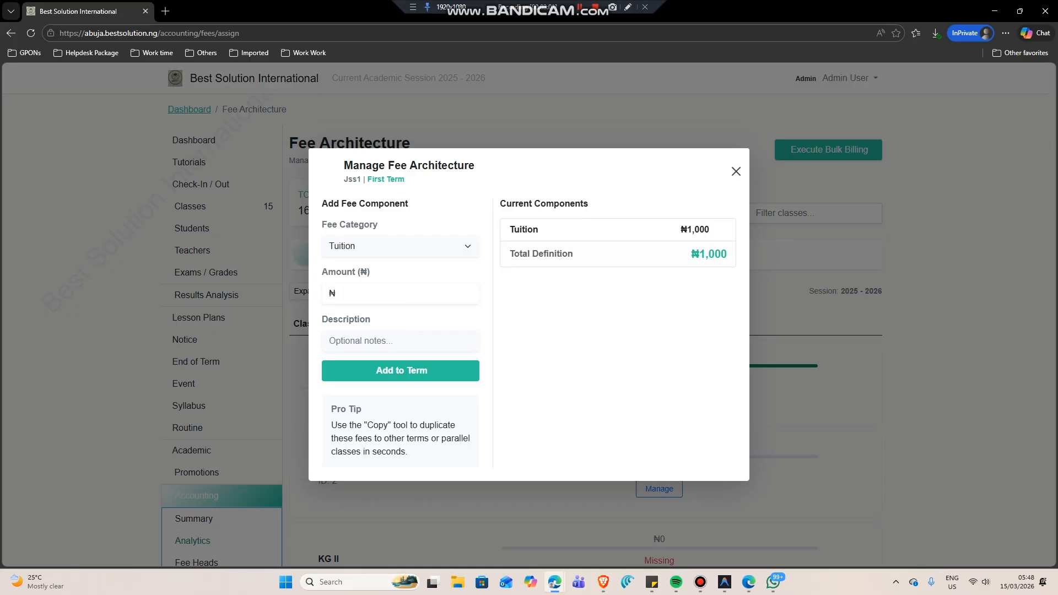
pyautogui.click(736, 171)
# Scroll down the fee page and open the Debtors List.
pyautogui.scroll(-3, 736, 171)
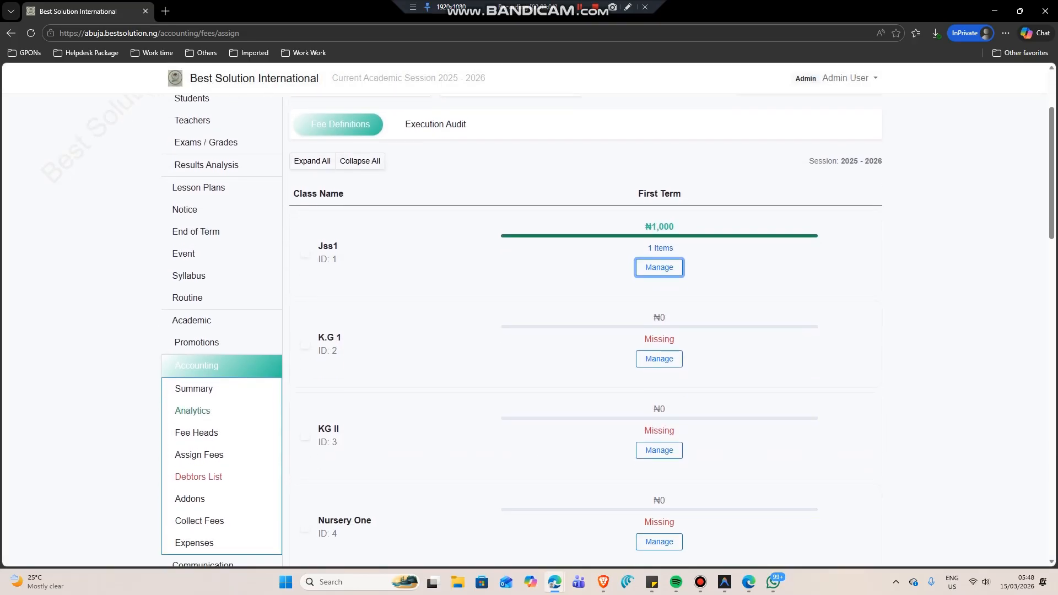
pyautogui.scroll(-2, 530, 331)
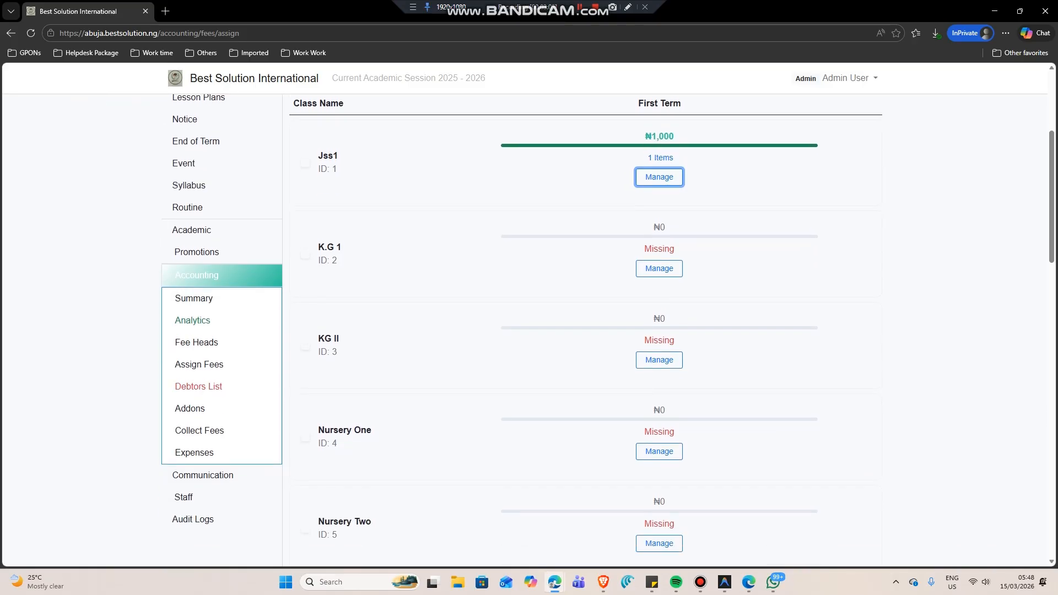
pyautogui.click(198, 386)
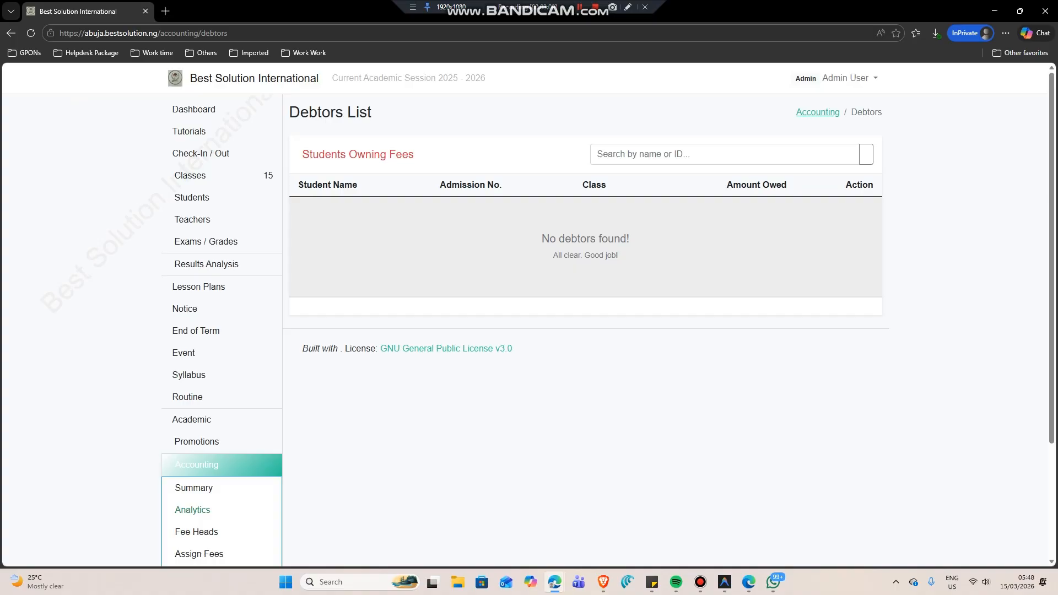
# Scroll the empty Debtors List, then go to the Fee Addons page.
pyautogui.scroll(-2, 198, 466)
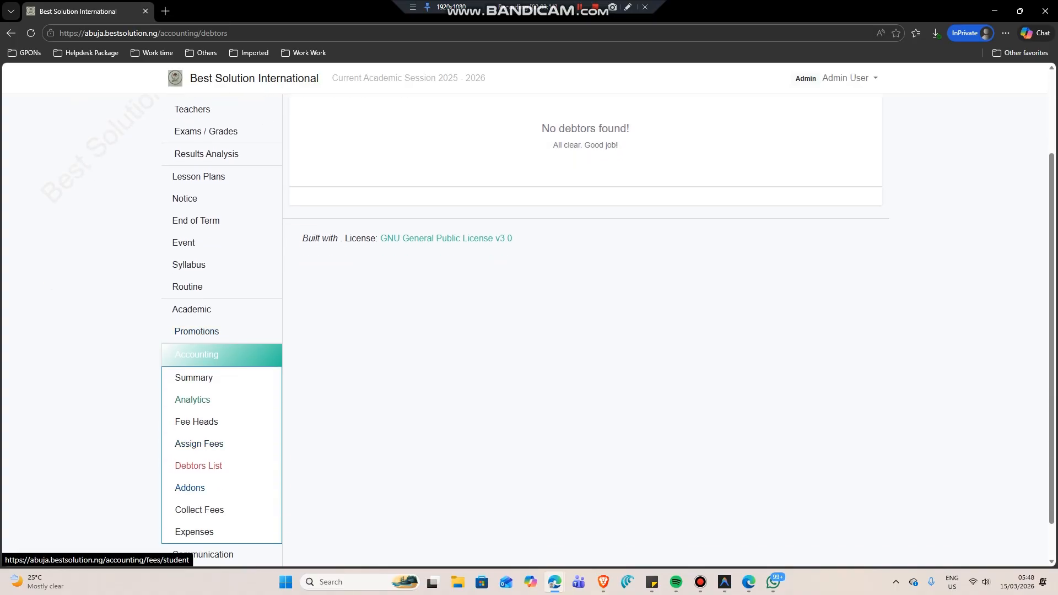
pyautogui.click(189, 488)
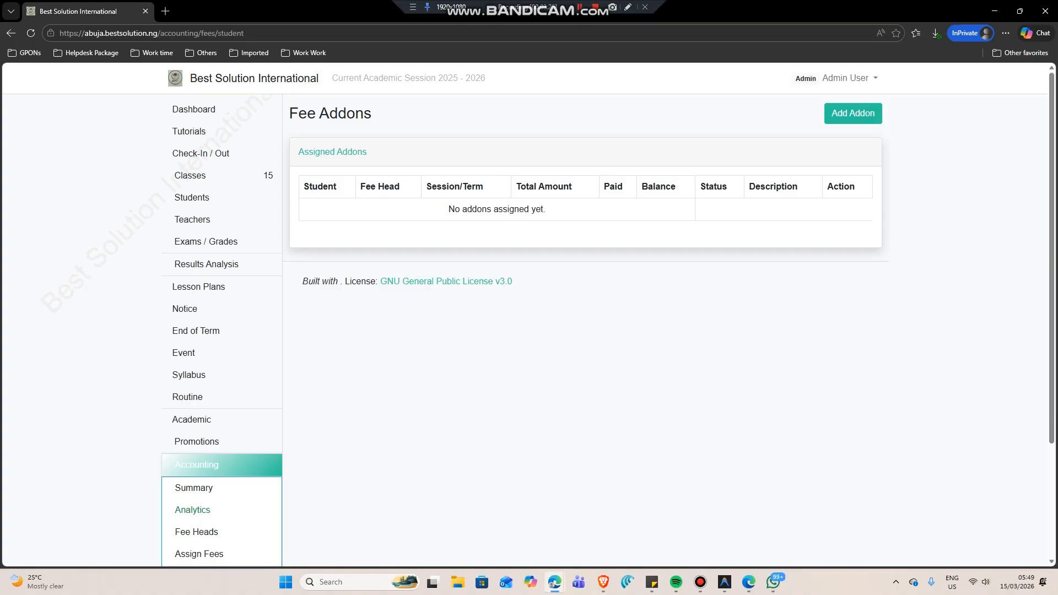
pyautogui.click(853, 114)
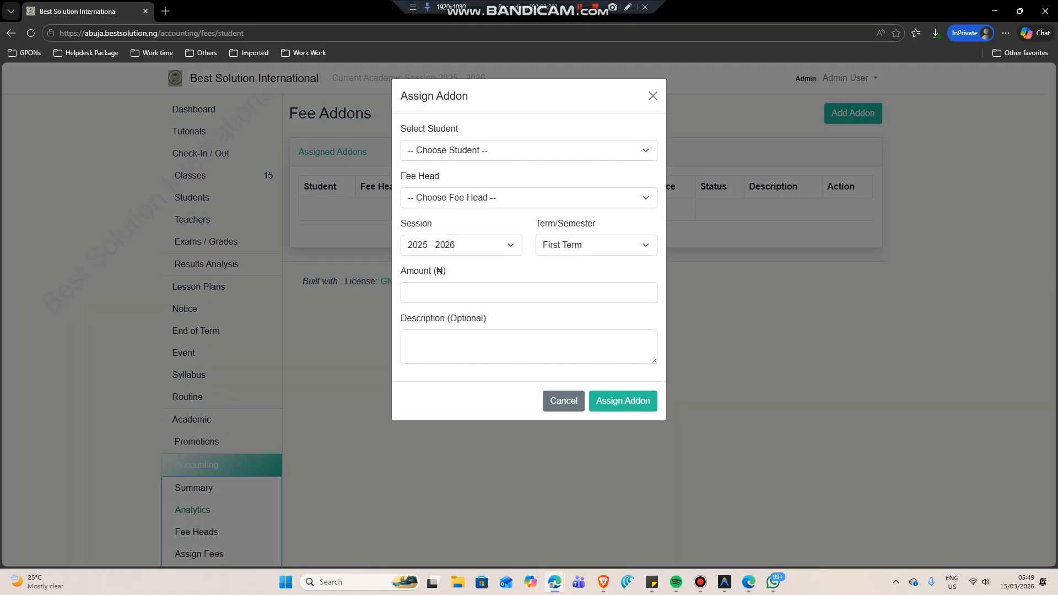
pyautogui.click(529, 198)
pyautogui.click(529, 151)
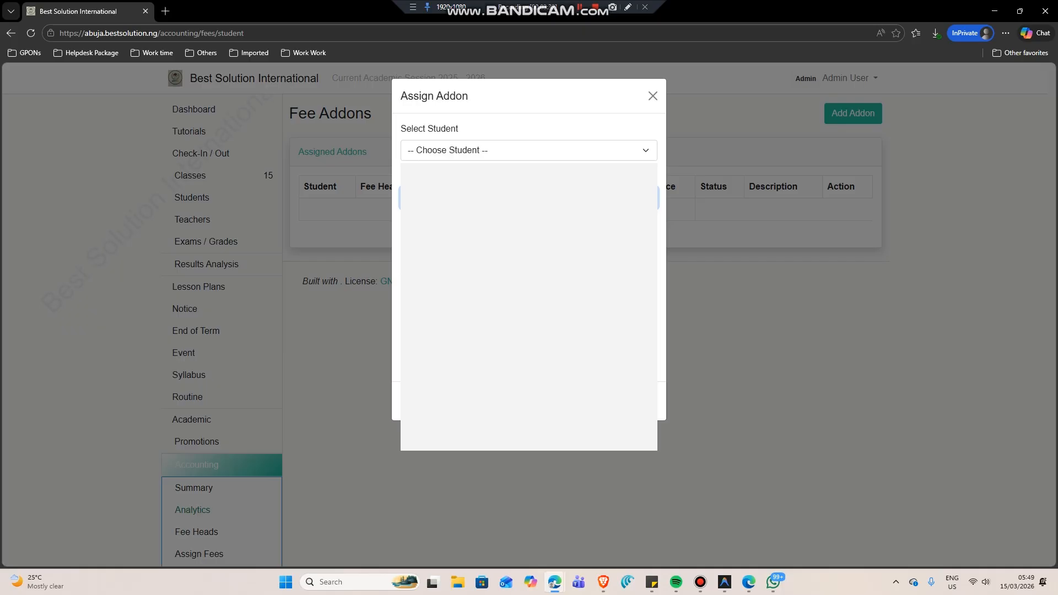
pyautogui.click(529, 128)
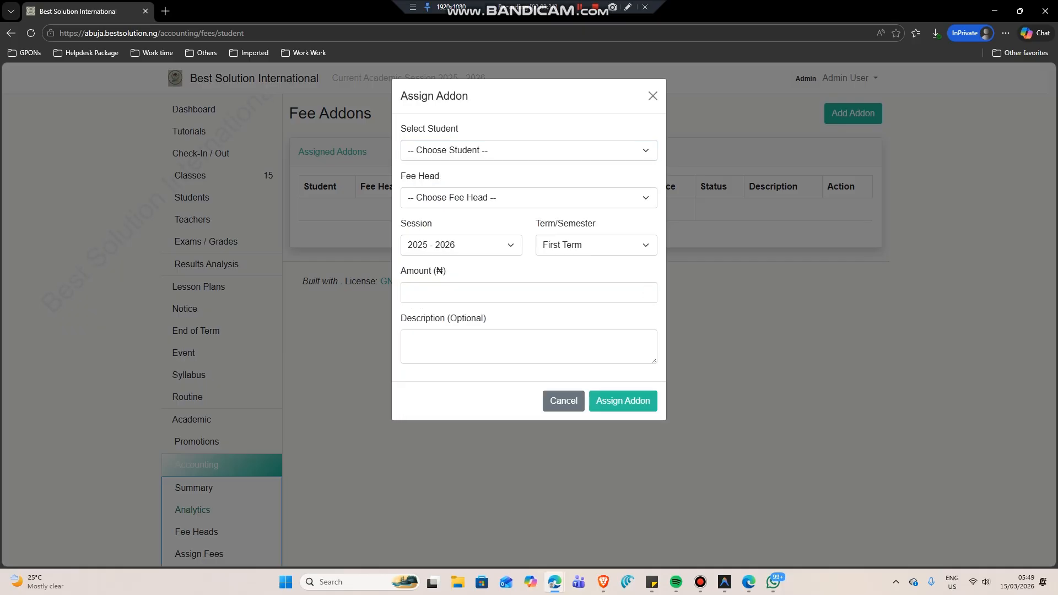
pyautogui.click(528, 293)
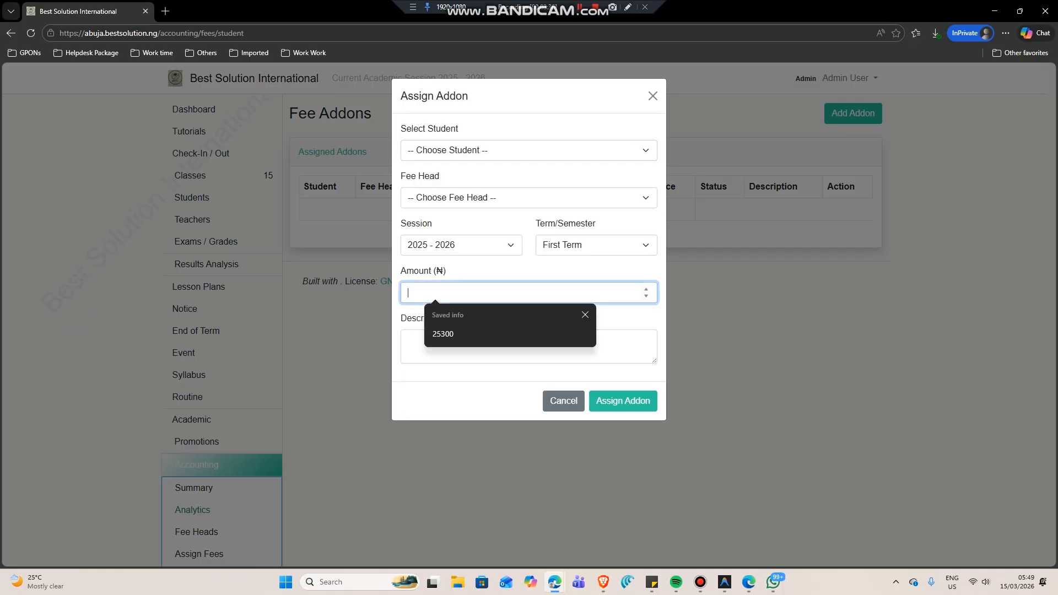
pyautogui.click(529, 270)
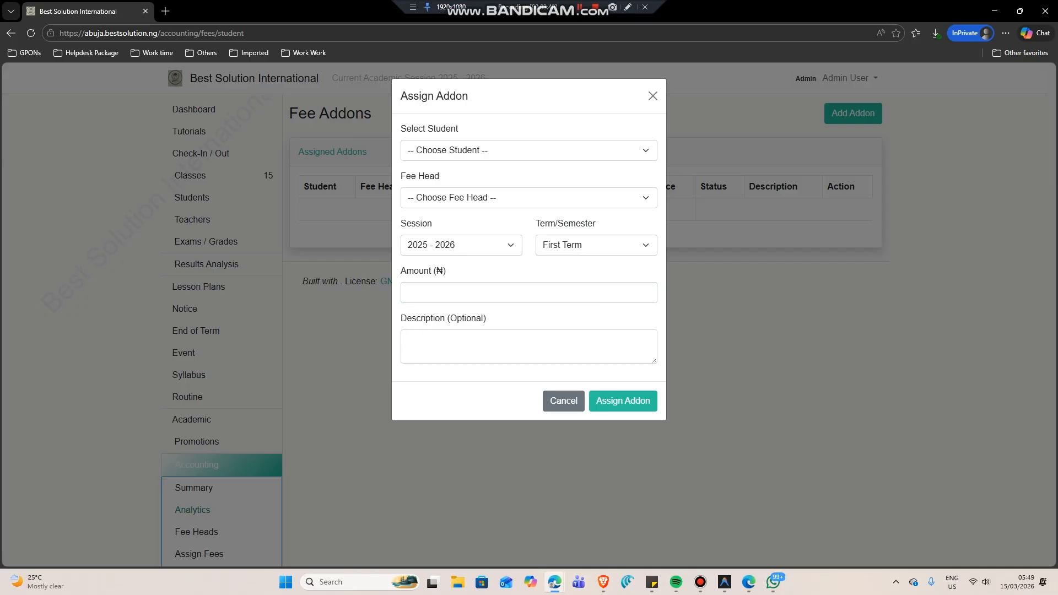
pyautogui.press('Tab')
pyautogui.click(563, 401)
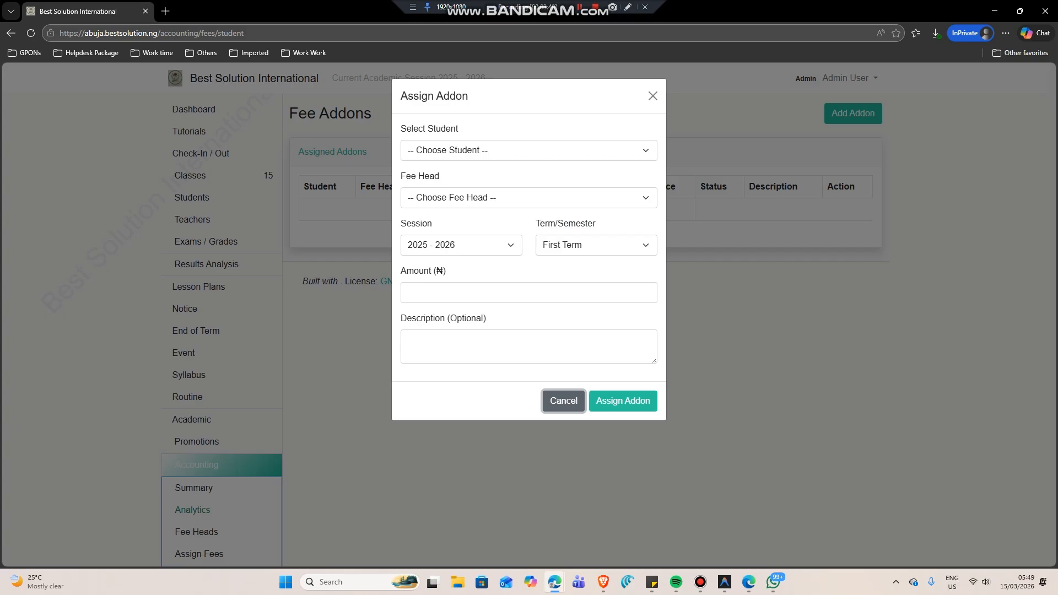
pyautogui.click(331, 243)
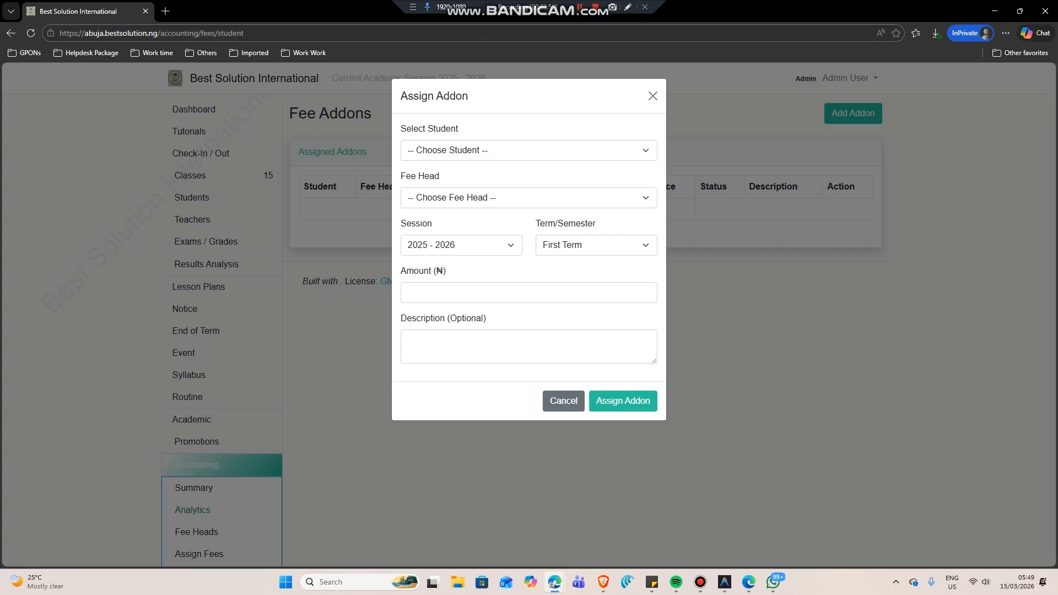
pyautogui.scroll(-3, 204, 246)
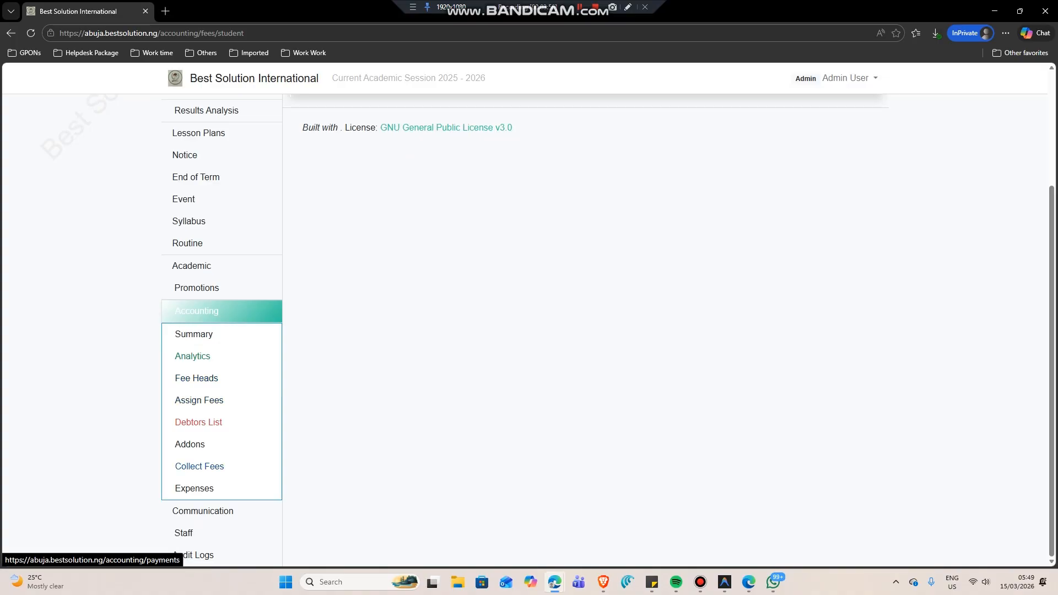
# Start a new fee payment from Collect Fees, choosing a student and keeping Cash as method.
pyautogui.click(200, 466)
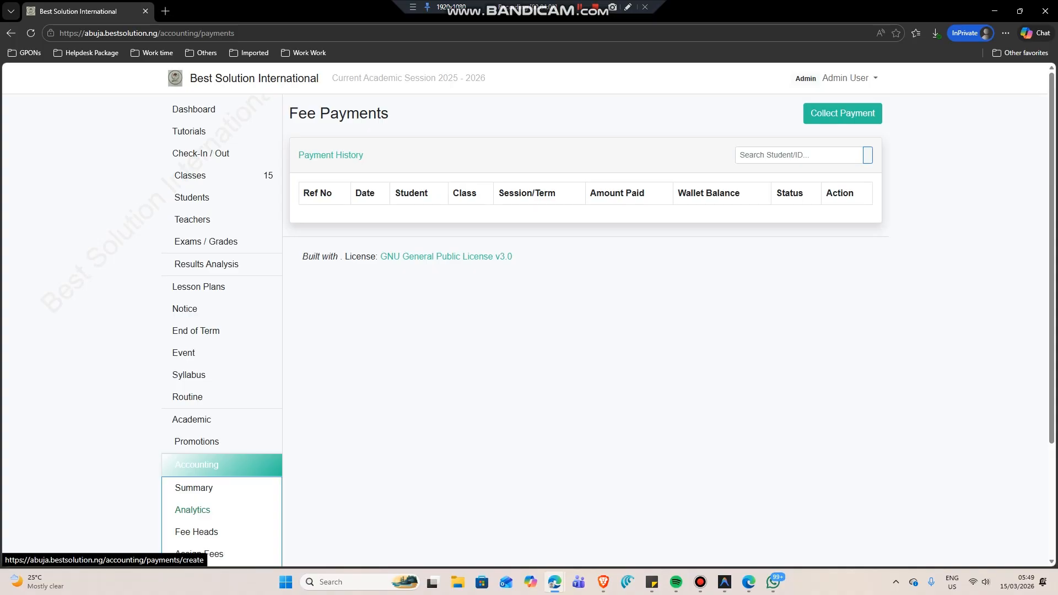
pyautogui.click(842, 113)
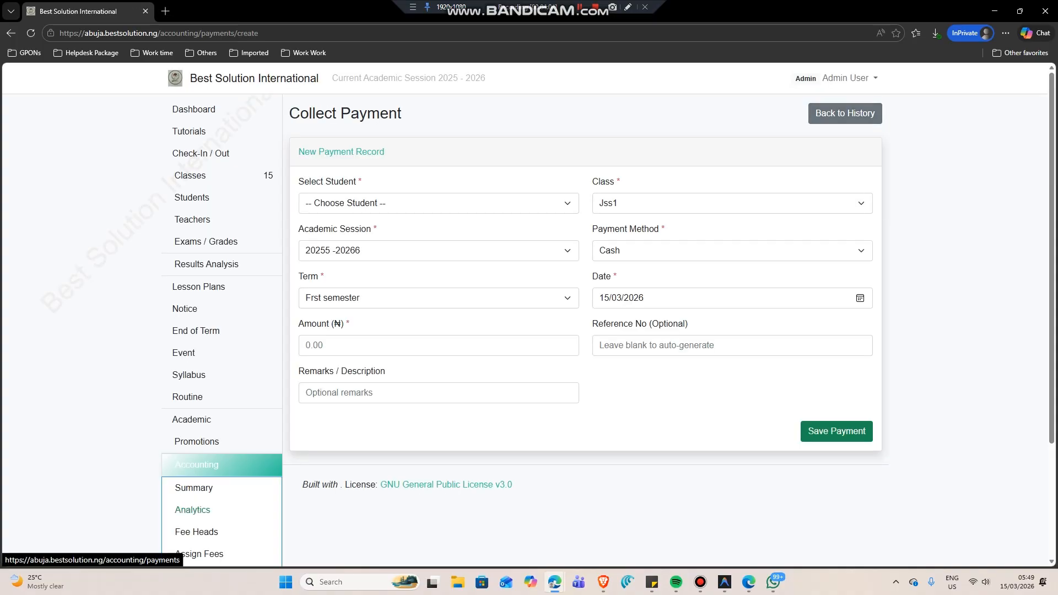
pyautogui.click(439, 203)
pyautogui.click(386, 280)
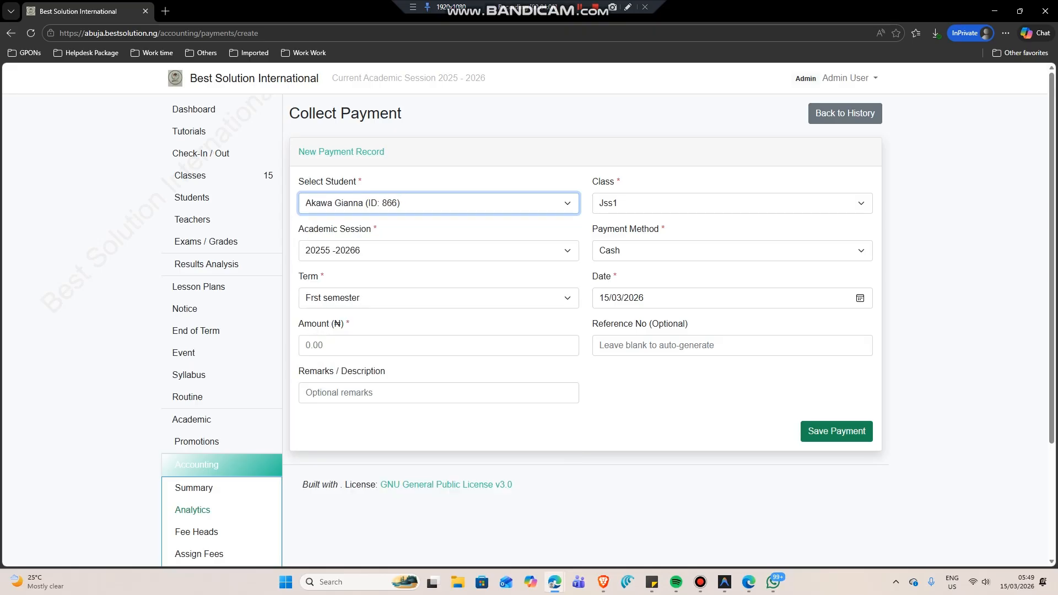
pyautogui.press('Escape')
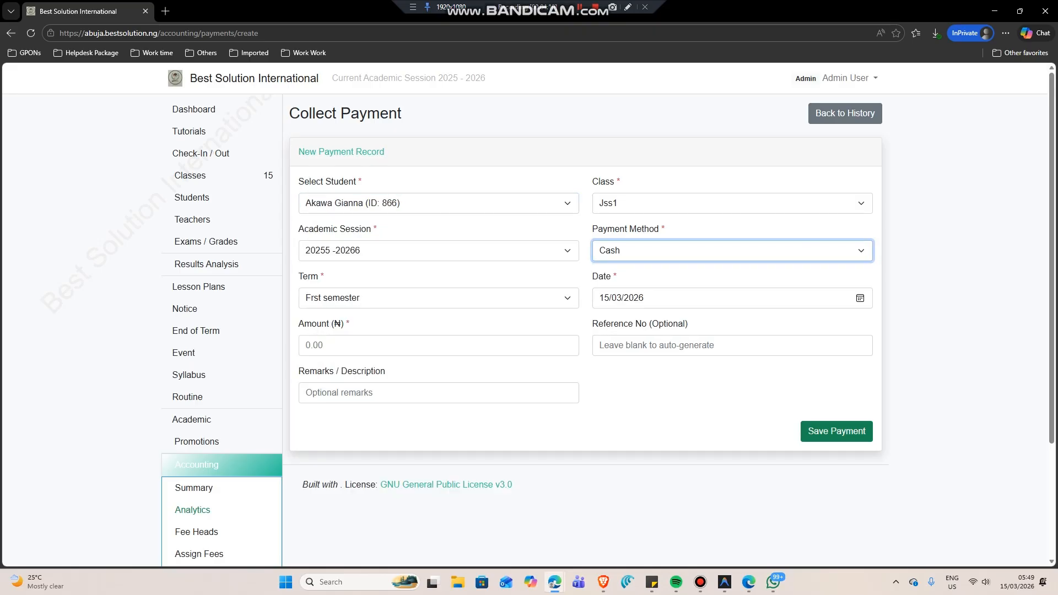
# Check the payment Amount field without saving, then move to Expense Management.
pyautogui.click(440, 346)
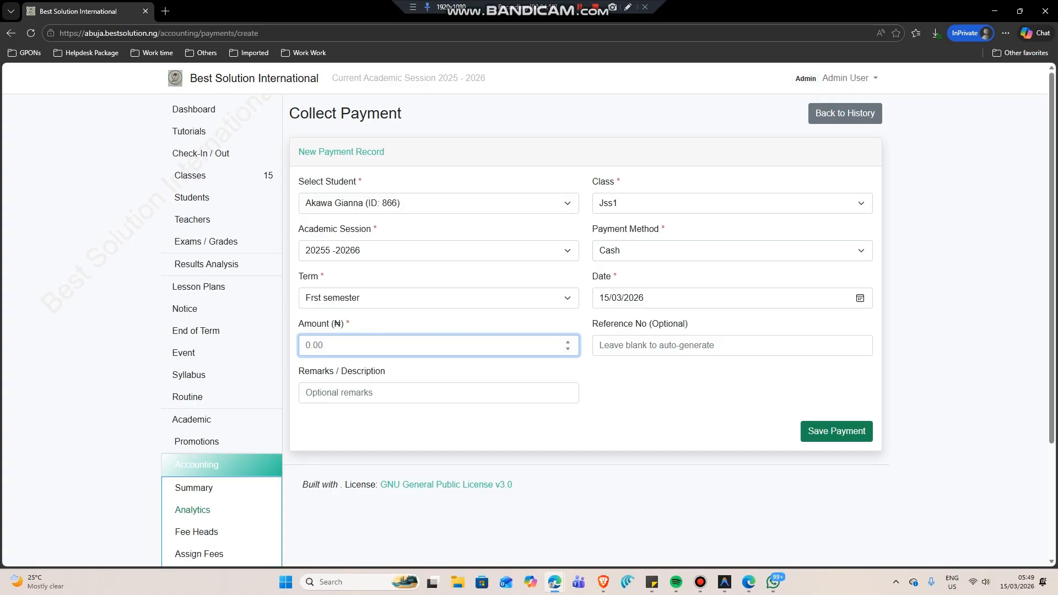
pyautogui.scroll(-3, 199, 466)
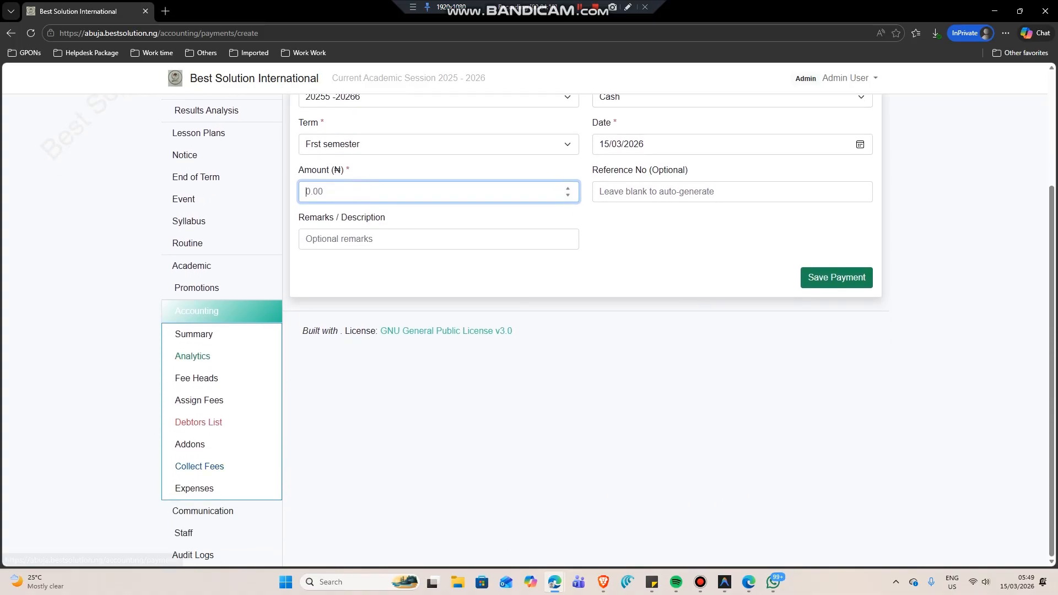
pyautogui.click(194, 489)
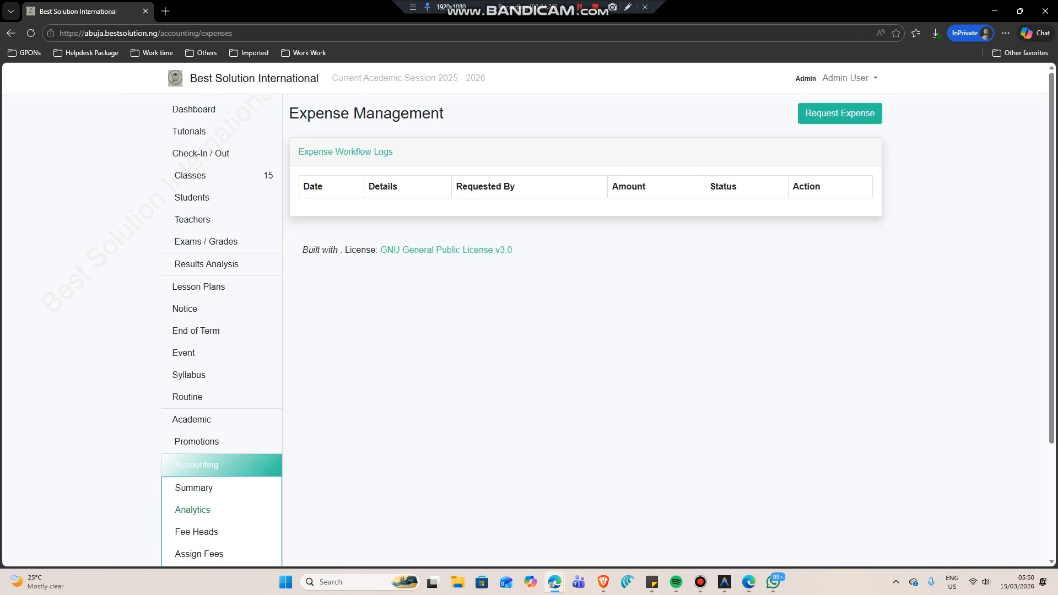
# Scroll the empty Expenses page and go to the Communication section.
pyautogui.scroll(-3, 529, 331)
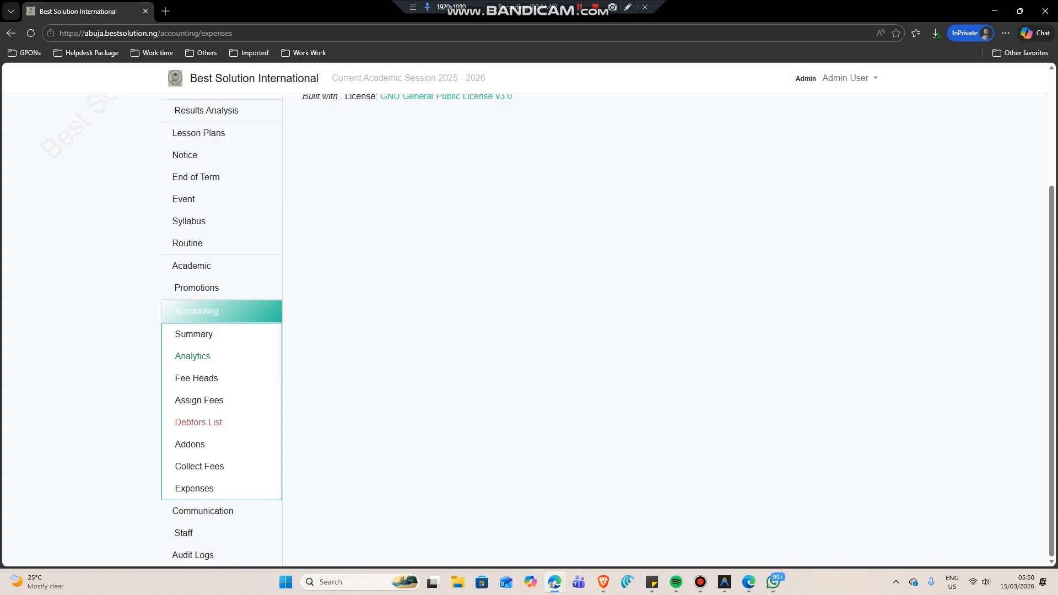
pyautogui.click(203, 511)
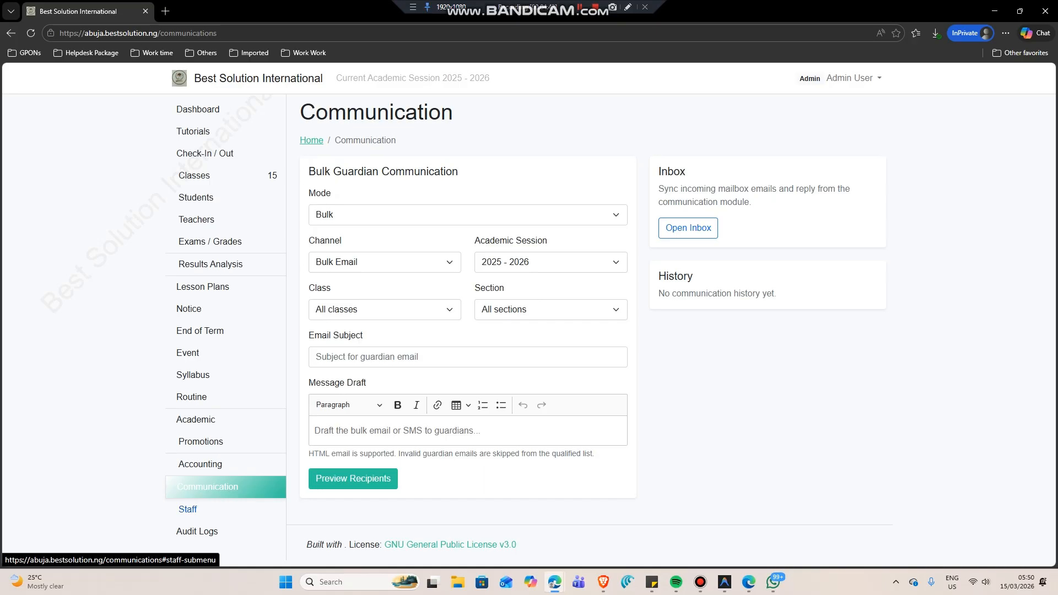
# Check the message mode and channel options, keeping Bulk mode and Bulk Email.
pyautogui.click(467, 215)
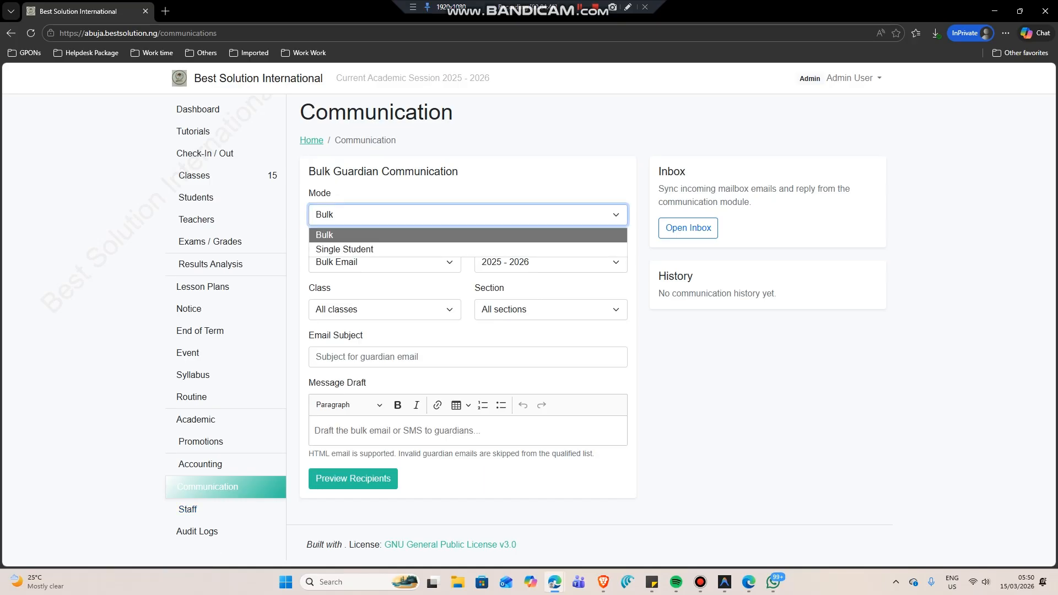
pyautogui.press('Escape')
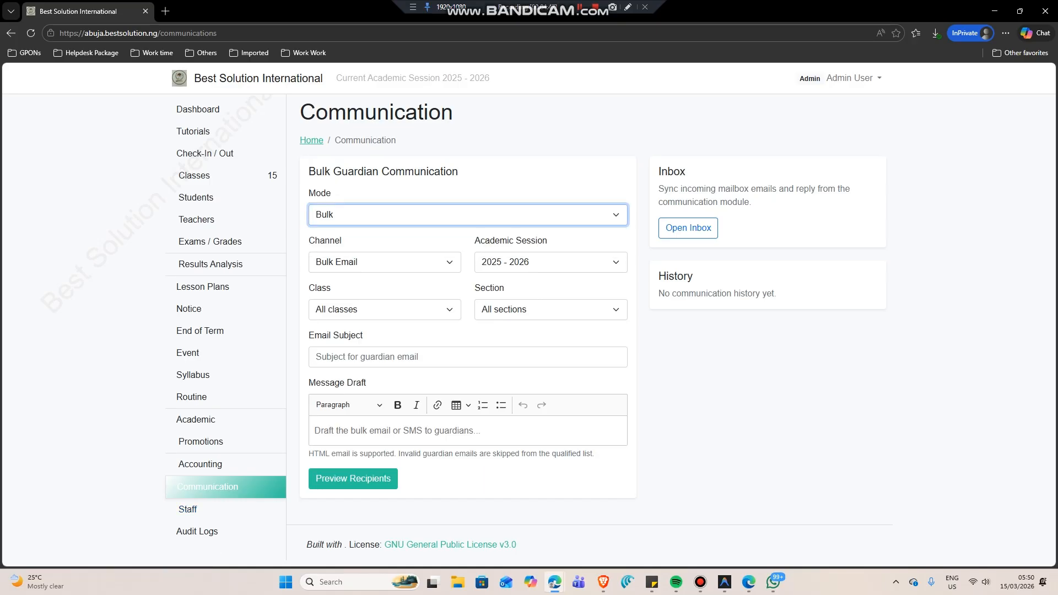
pyautogui.click(385, 262)
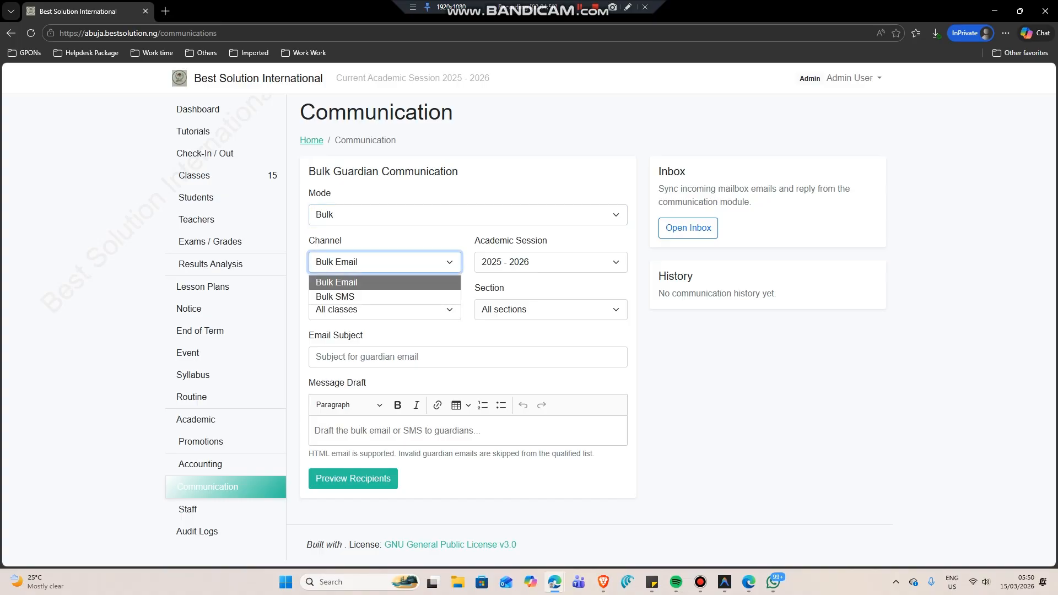
pyautogui.press('Up')
pyautogui.click(468, 215)
pyautogui.click(728, 375)
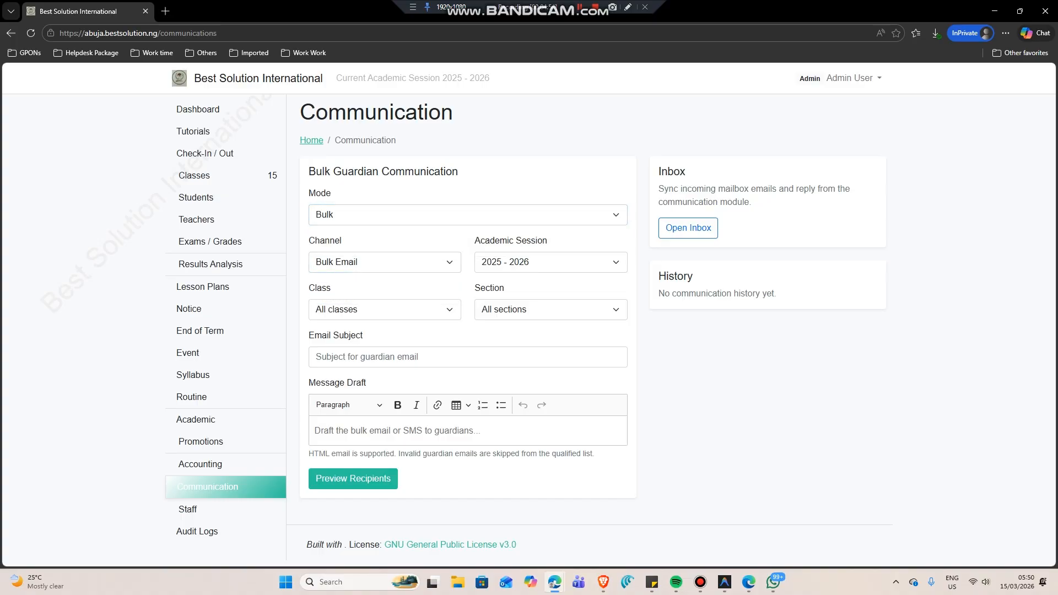
# Keep All classes and All sections as recipients, then click into the subject and message draft.
pyautogui.click(385, 310)
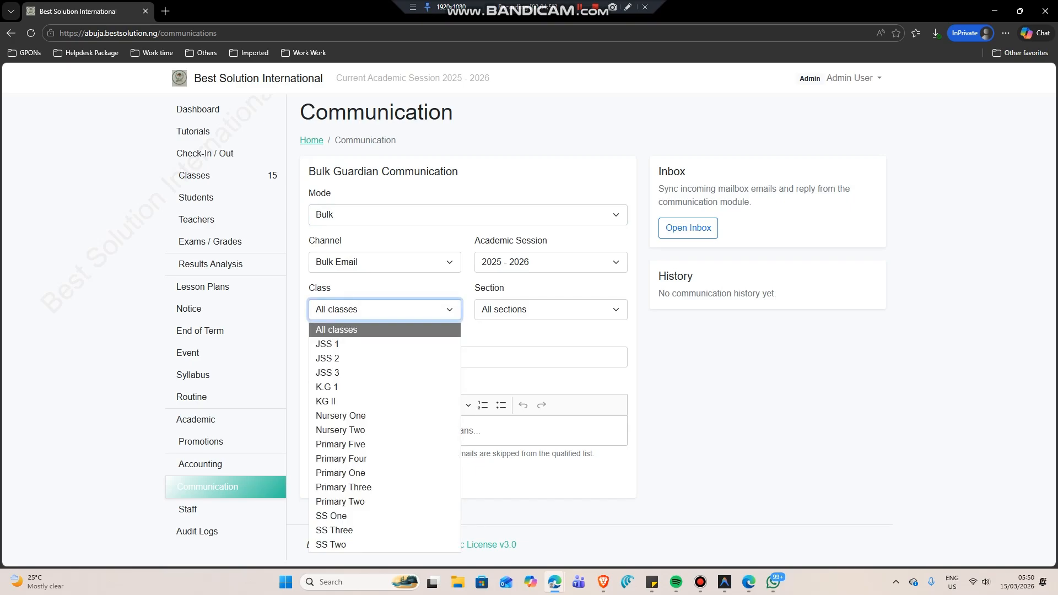
pyautogui.click(727, 364)
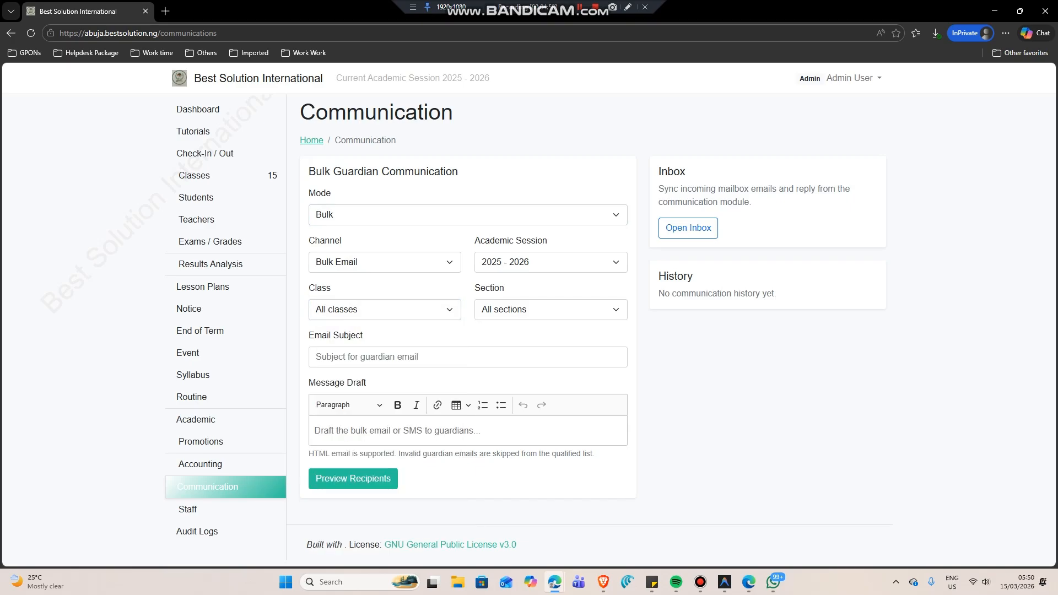
pyautogui.click(551, 310)
pyautogui.click(727, 363)
pyautogui.click(467, 357)
pyautogui.click(728, 375)
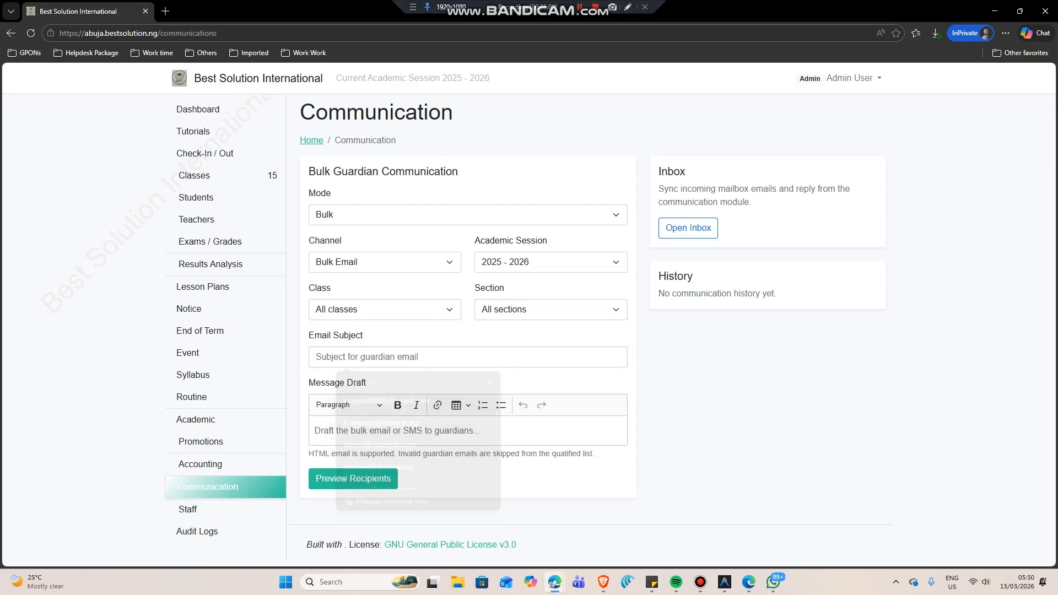
pyautogui.click(468, 432)
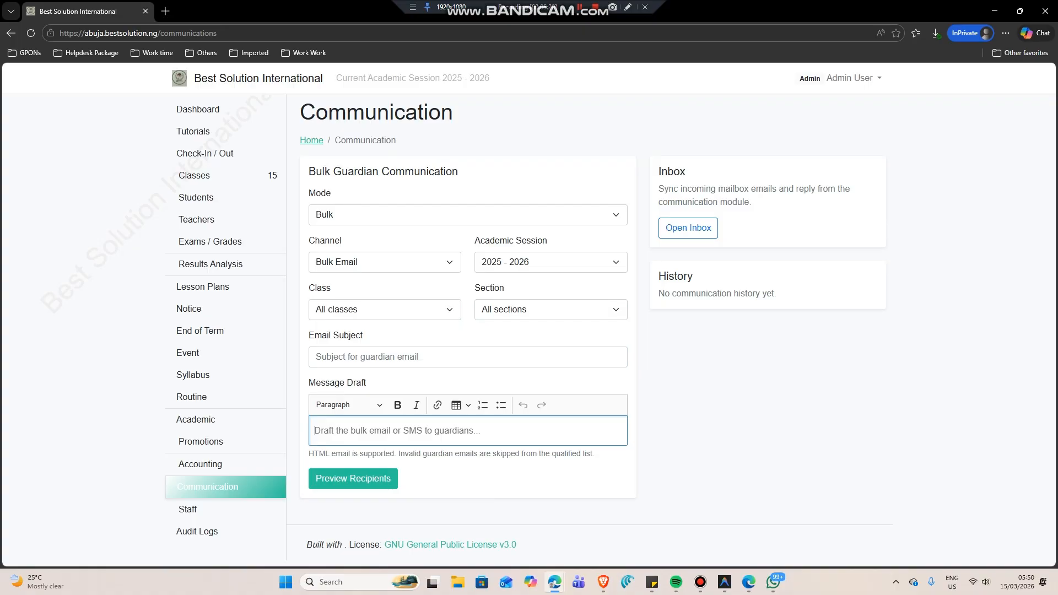
# Switch the channel to Bulk SMS and preview recipients, getting 'The message field is required.'.
pyautogui.click(384, 262)
pyautogui.click(331, 293)
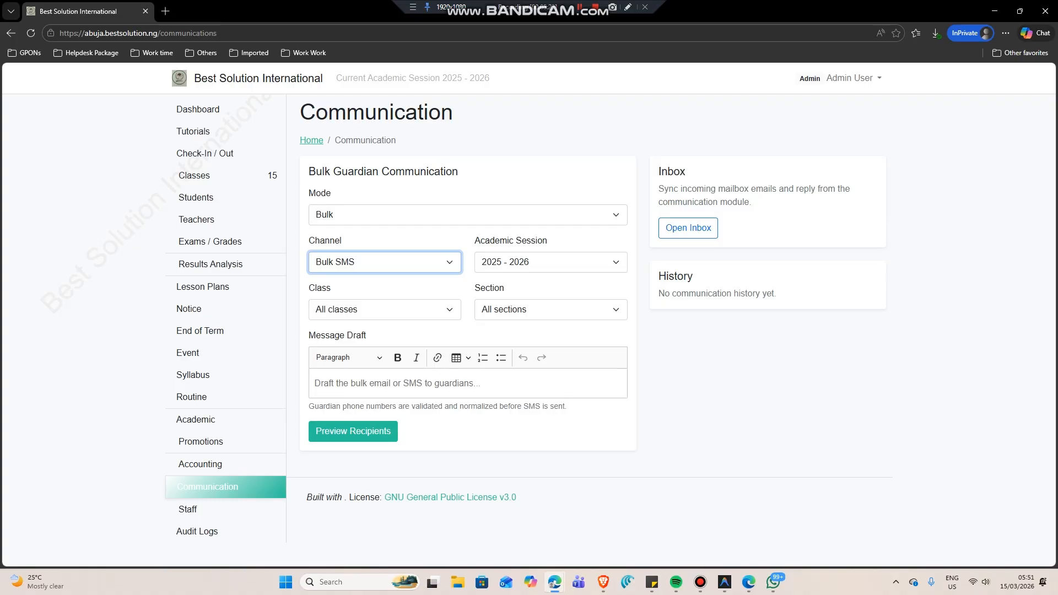
pyautogui.click(468, 384)
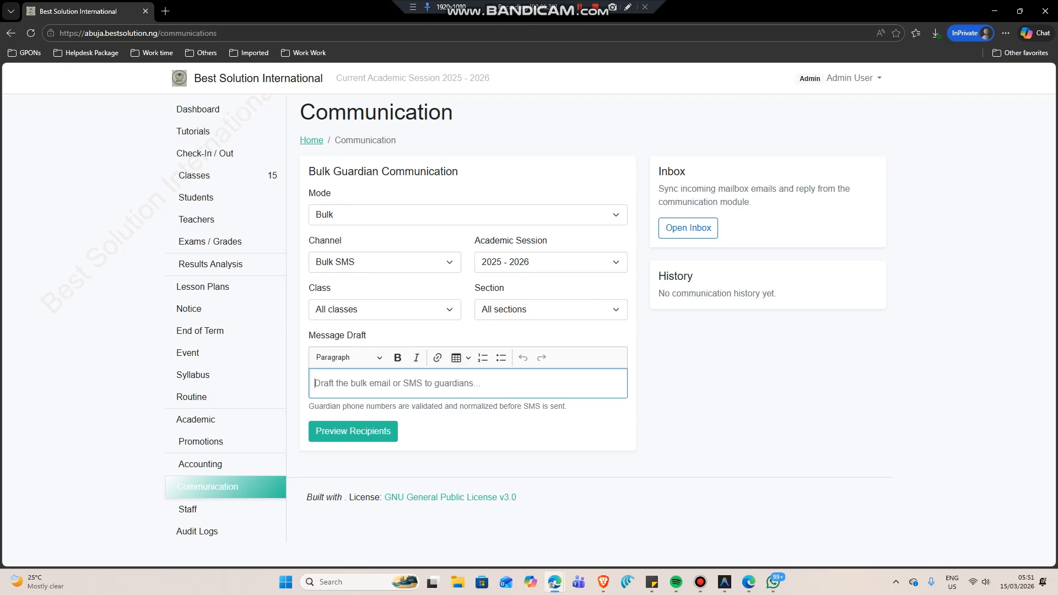
pyautogui.click(353, 431)
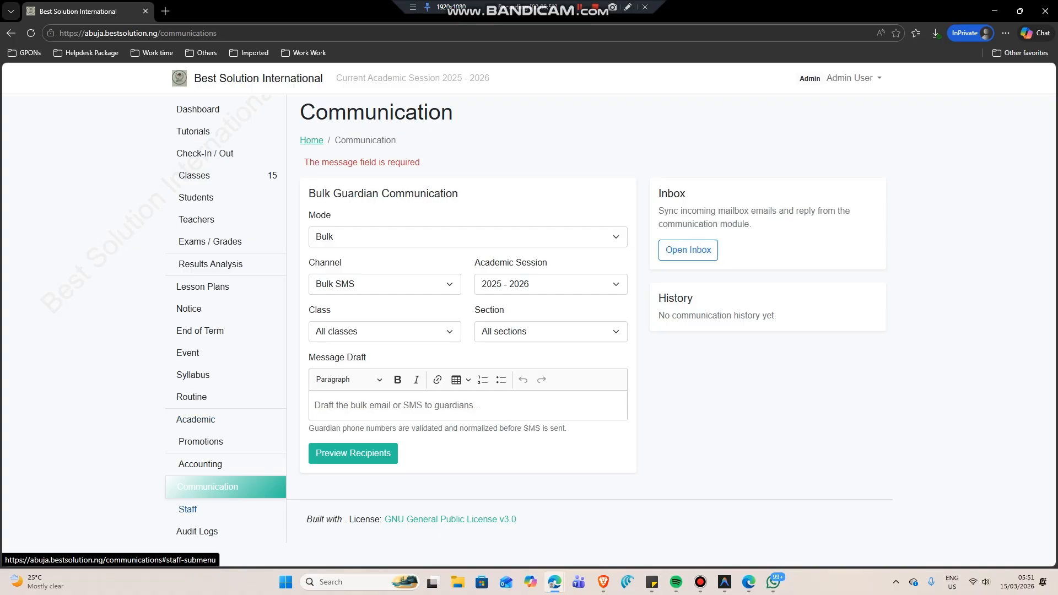
pyautogui.click(188, 510)
pyautogui.scroll(-1, 197, 441)
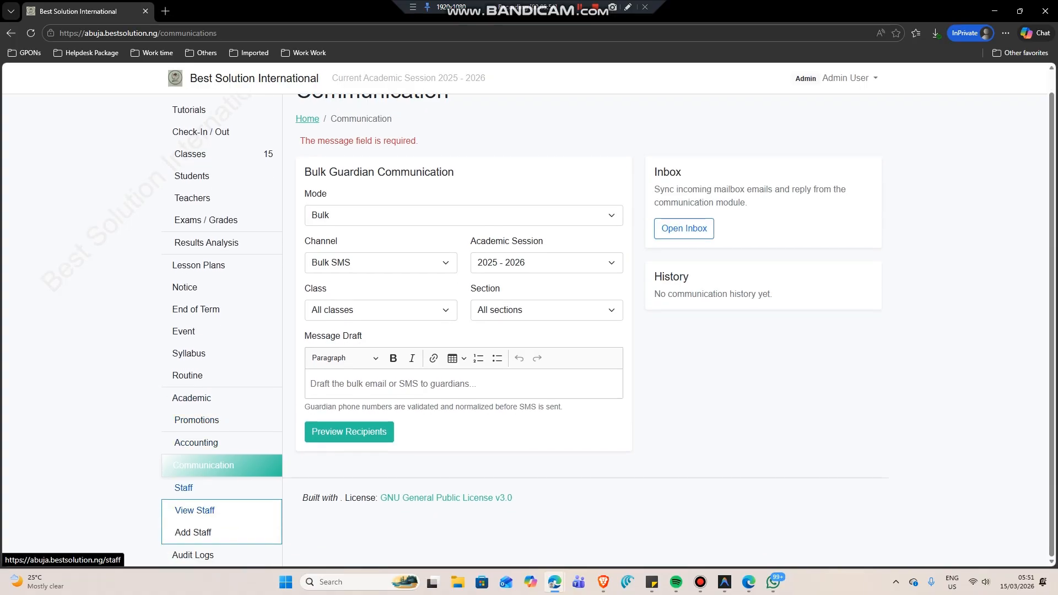
# Review the staff list and the blank Add Staff form.
pyautogui.click(194, 510)
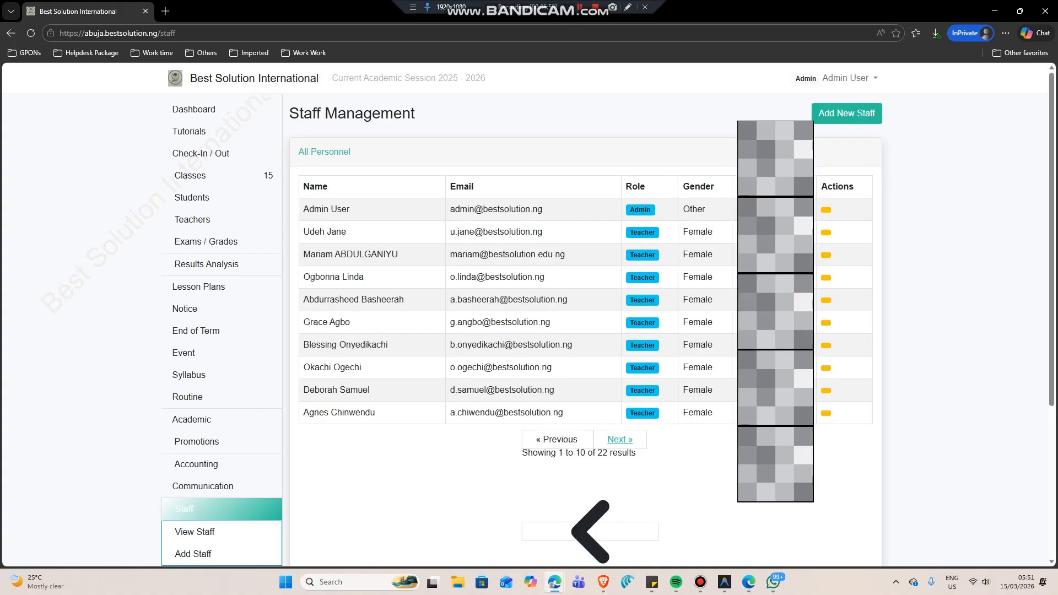
pyautogui.scroll(-4, 584, 330)
pyautogui.scroll(4, 584, 331)
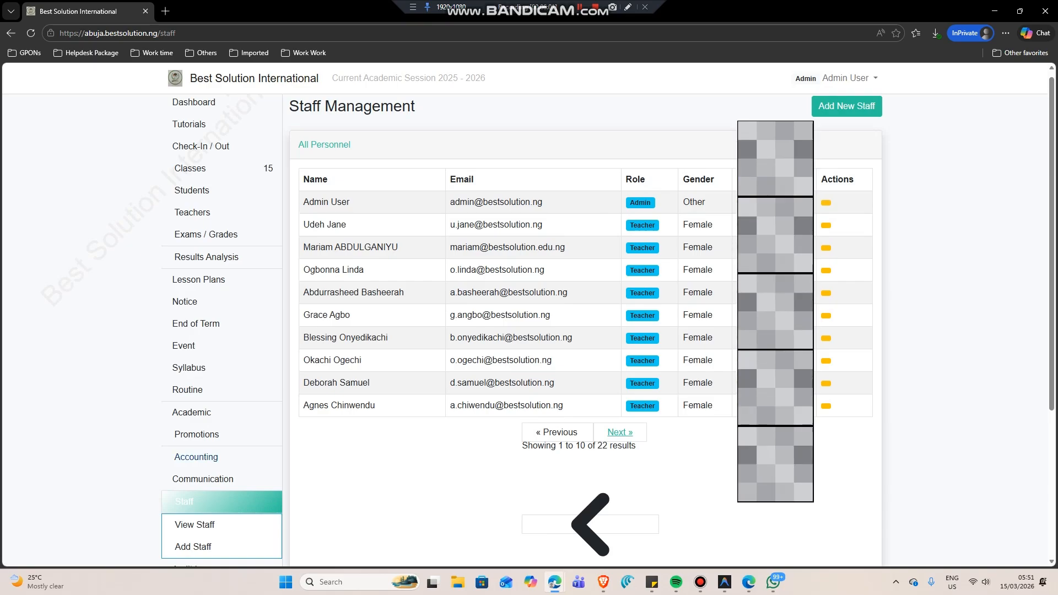
pyautogui.click(193, 547)
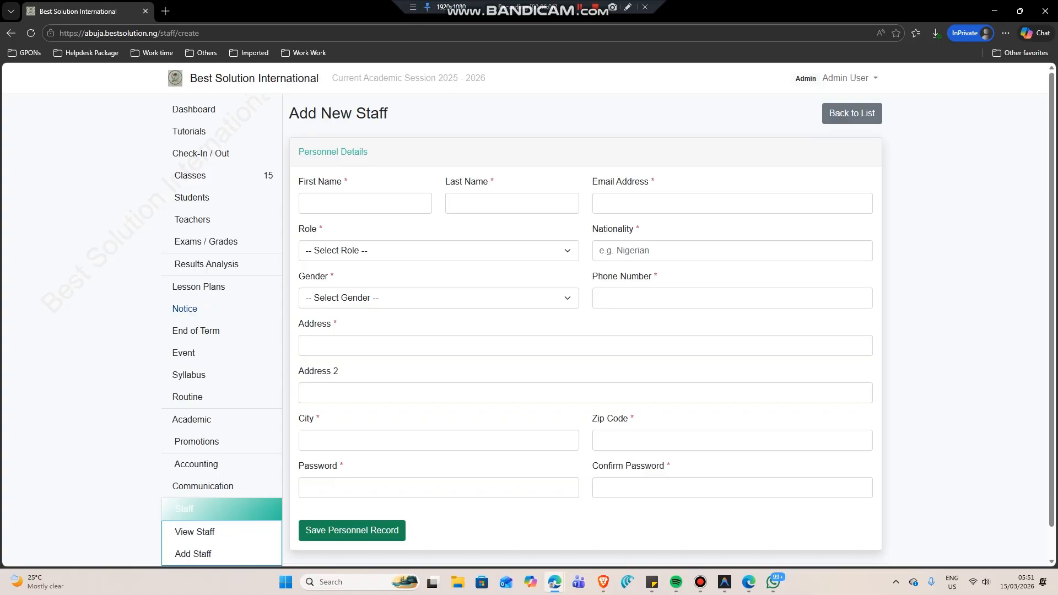
pyautogui.scroll(-1, 193, 546)
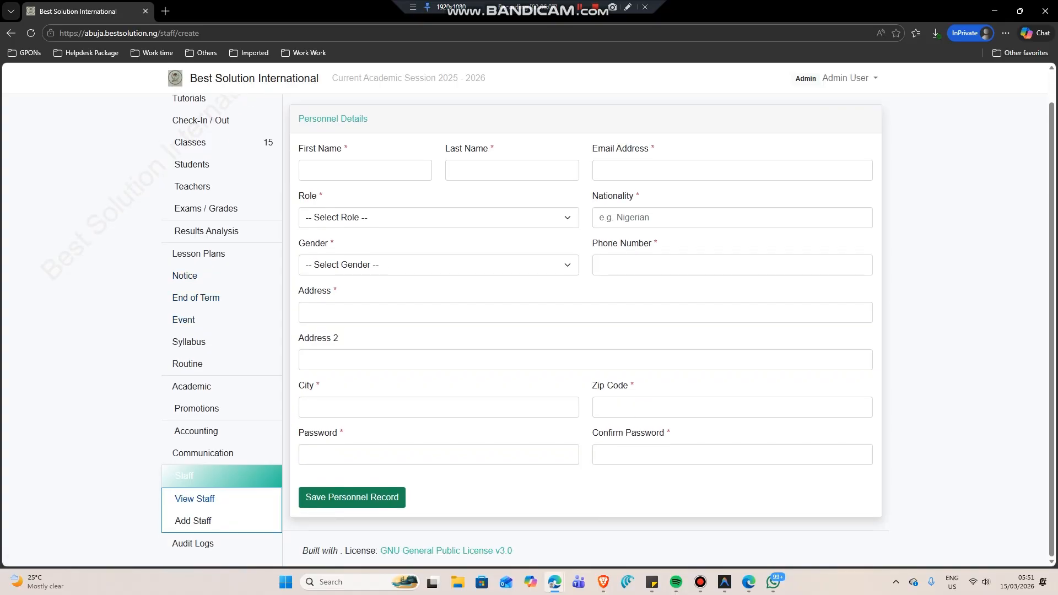
# Open the Admin User's Edit Staff record, prefilled with role Administrator and nationality Nigerian.
pyautogui.click(195, 499)
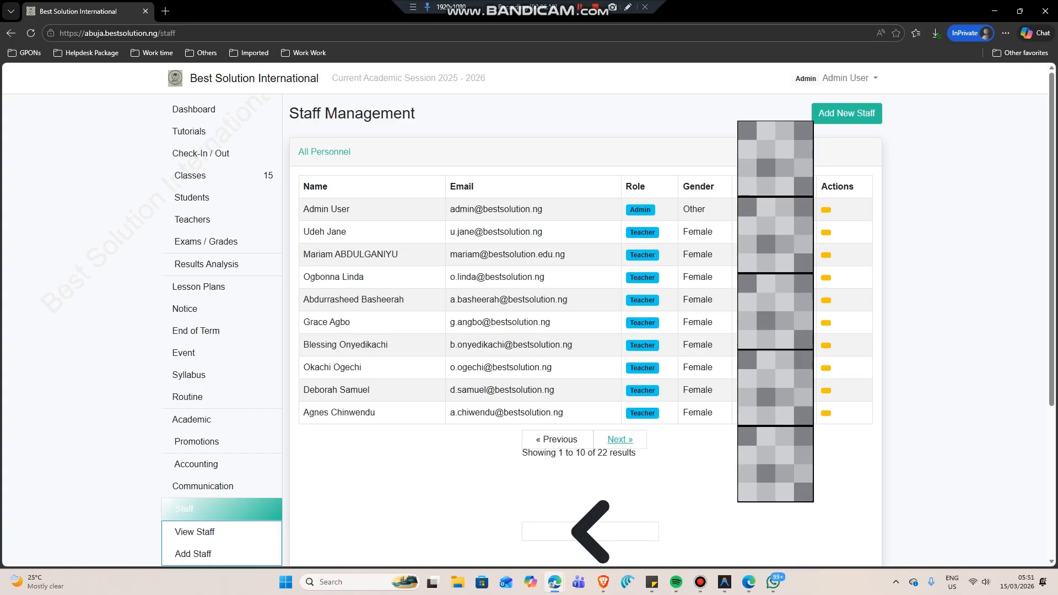
pyautogui.click(826, 210)
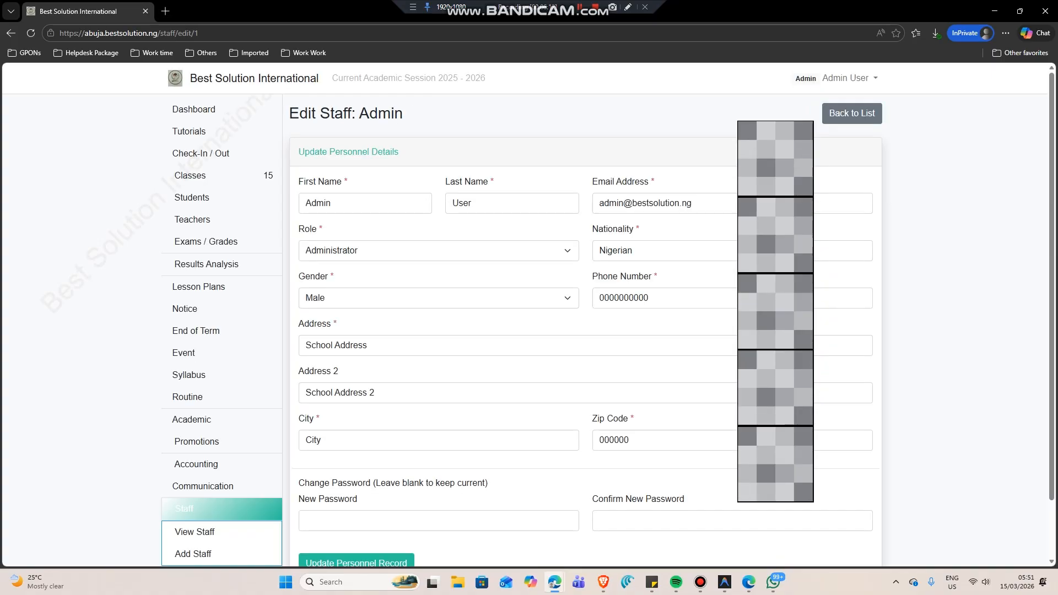
pyautogui.scroll(-2, 584, 331)
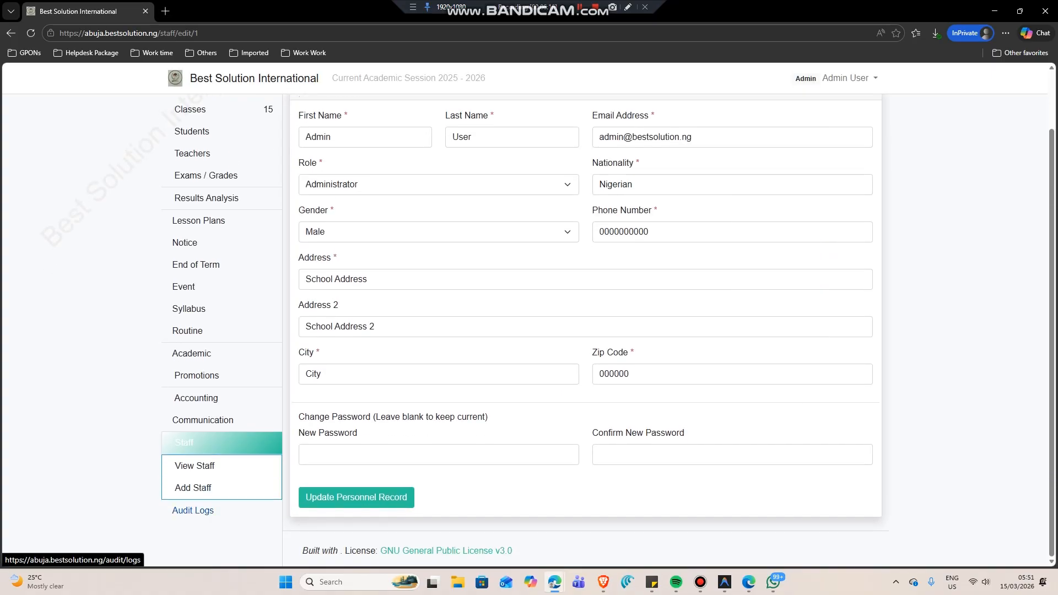
pyautogui.click(193, 510)
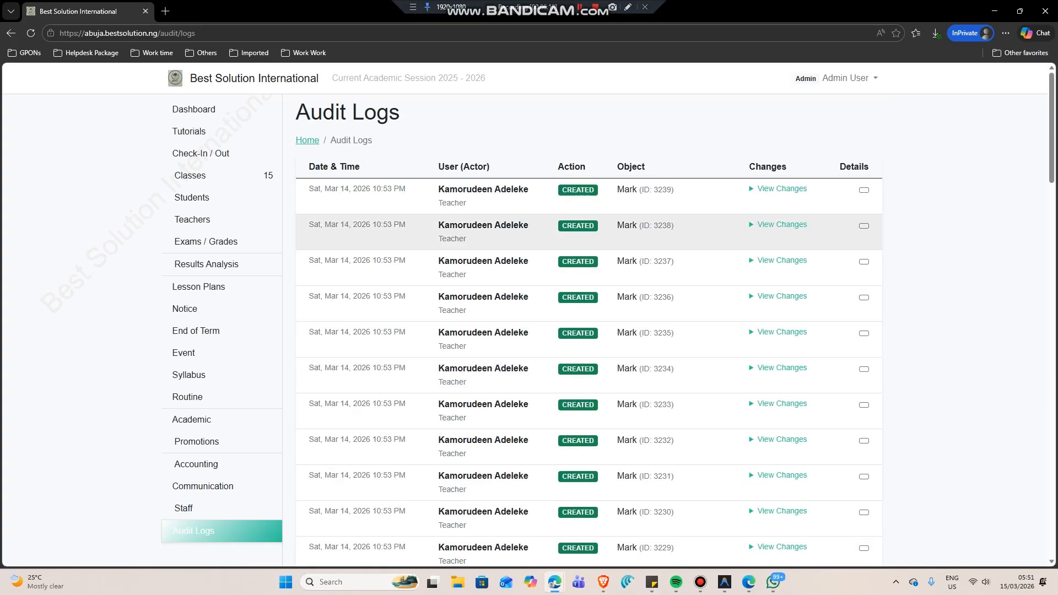
# Expand the newest audit entry's changes: Mark ID 3239 created with marks 60, exam_id 170.
pyautogui.scroll(-1, 584, 221)
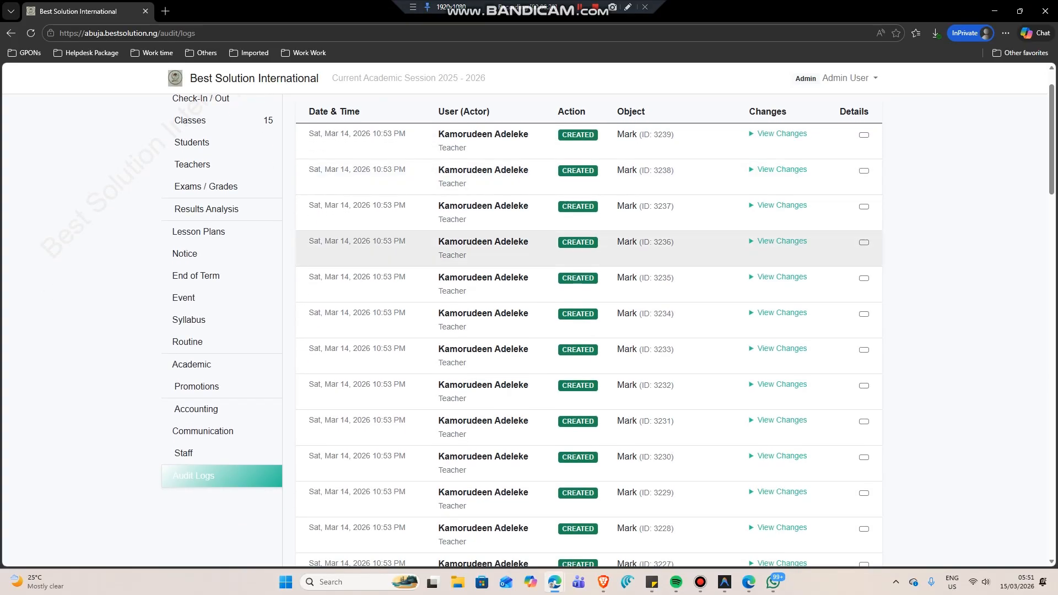
pyautogui.scroll(1, 584, 187)
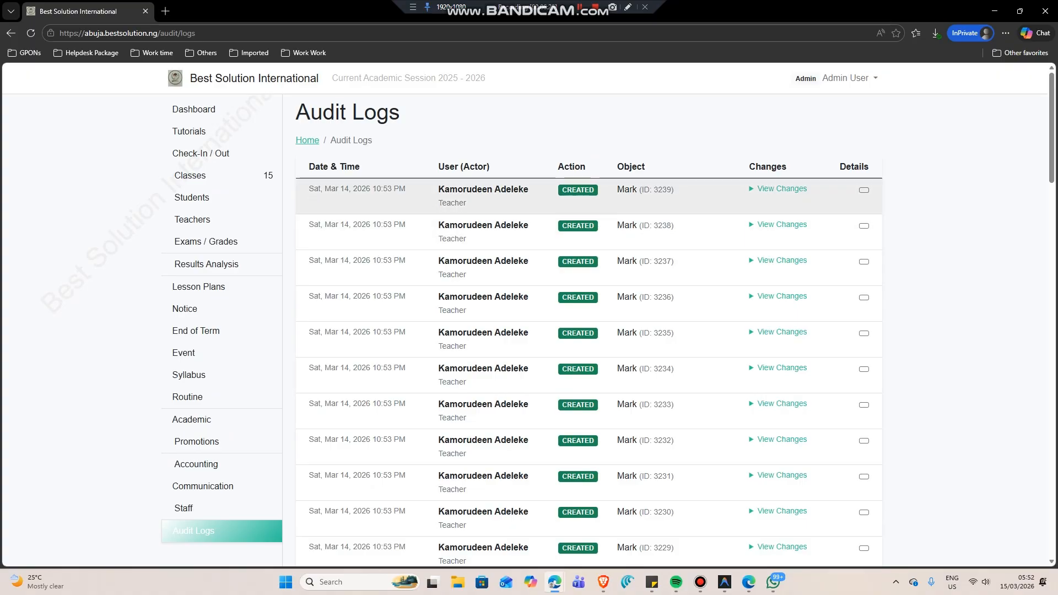
pyautogui.click(782, 189)
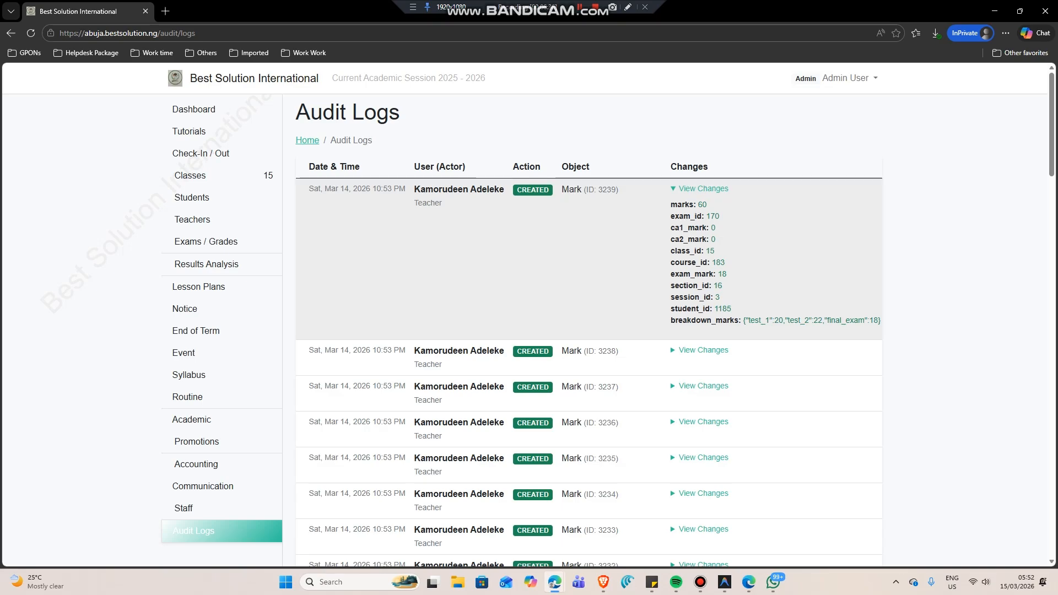
pyautogui.scroll(-3, 589, 331)
pyautogui.scroll(3, 589, 331)
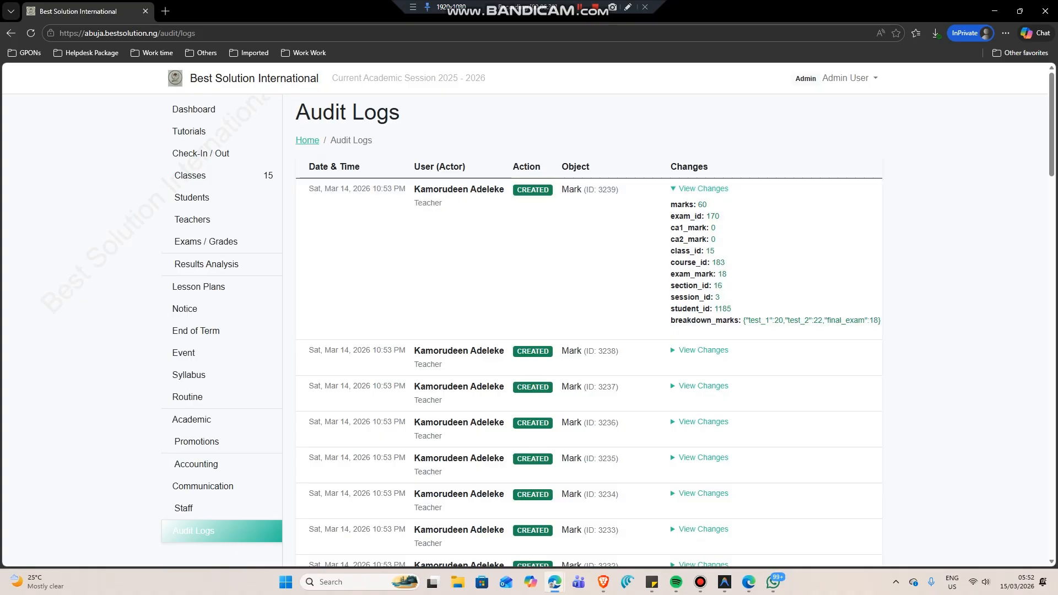
pyautogui.click(833, 77)
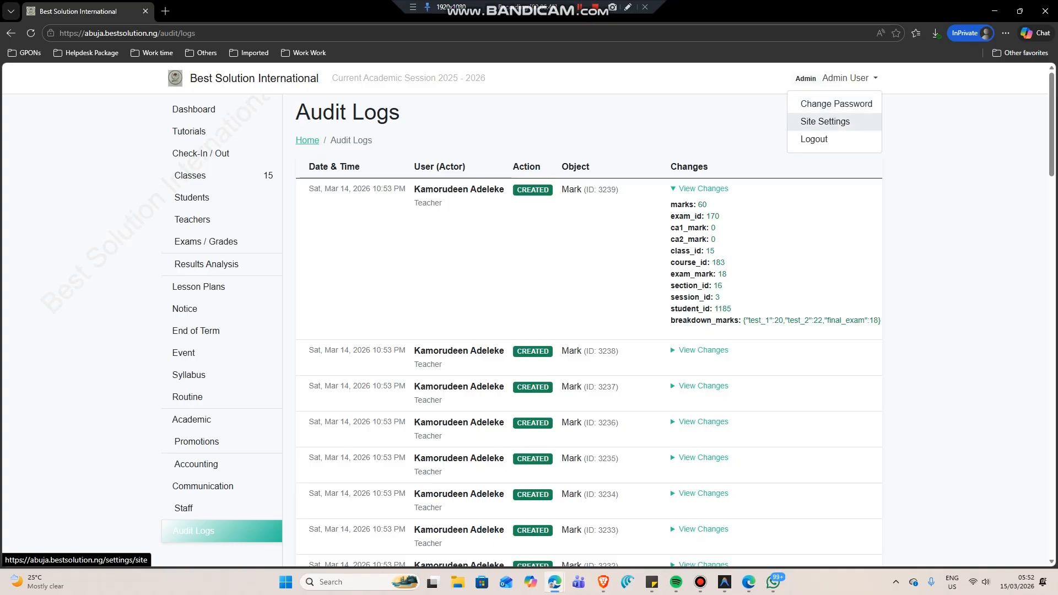
# Browse Site Settings: Student ID Format, geofencing (60 m, 08:00 late threshold), Bulk SMS and IMAP inbox.
pyautogui.click(825, 121)
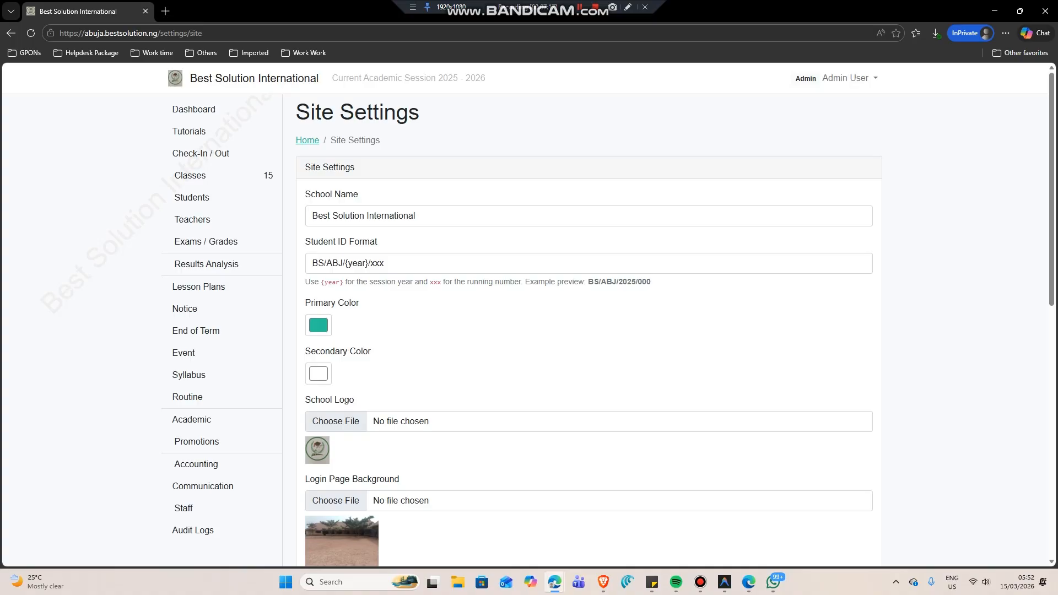
pyautogui.click(385, 264)
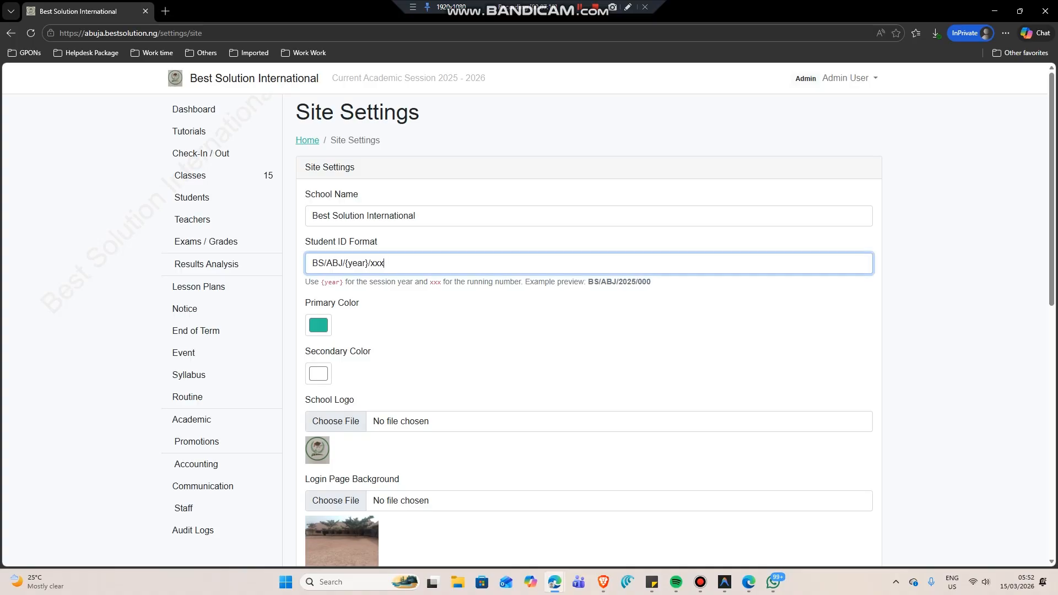
pyautogui.scroll(-2, 529, 331)
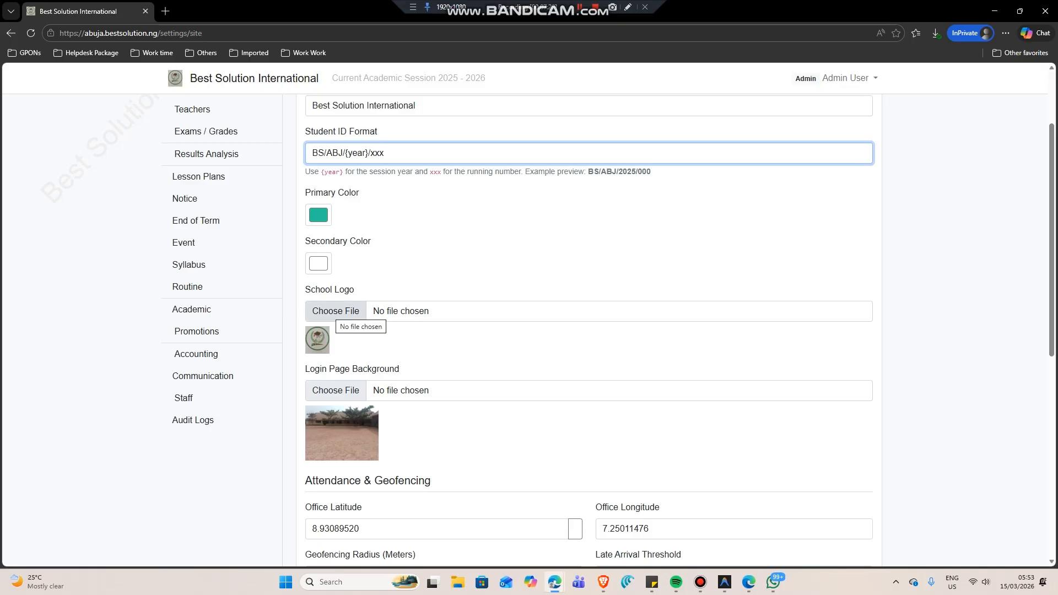
pyautogui.scroll(-2, 337, 314)
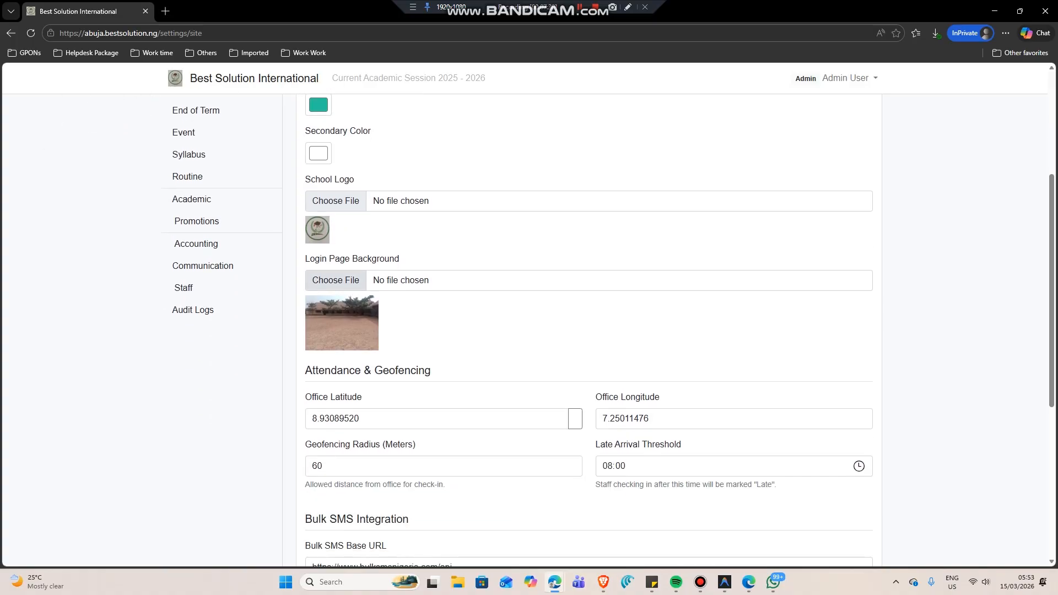
pyautogui.scroll(-2, 589, 331)
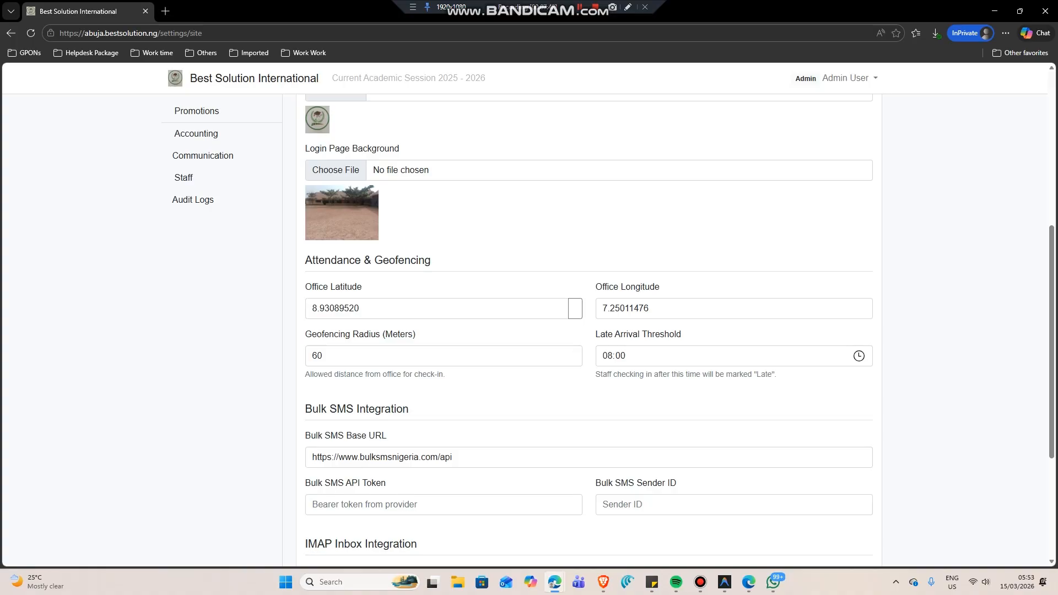
pyautogui.scroll(-1, 589, 330)
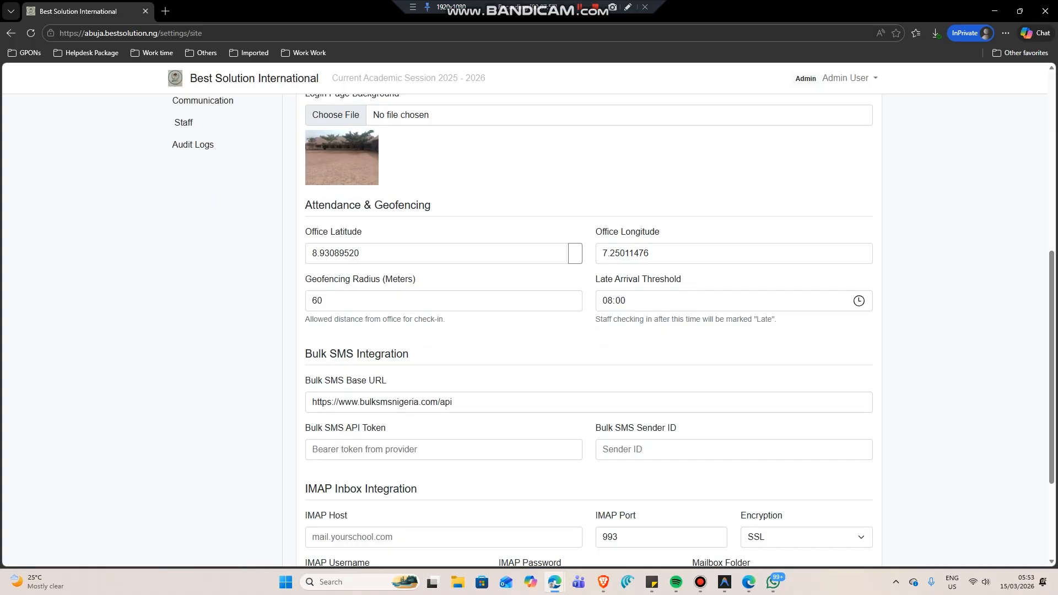
pyautogui.scroll(-3, 661, 381)
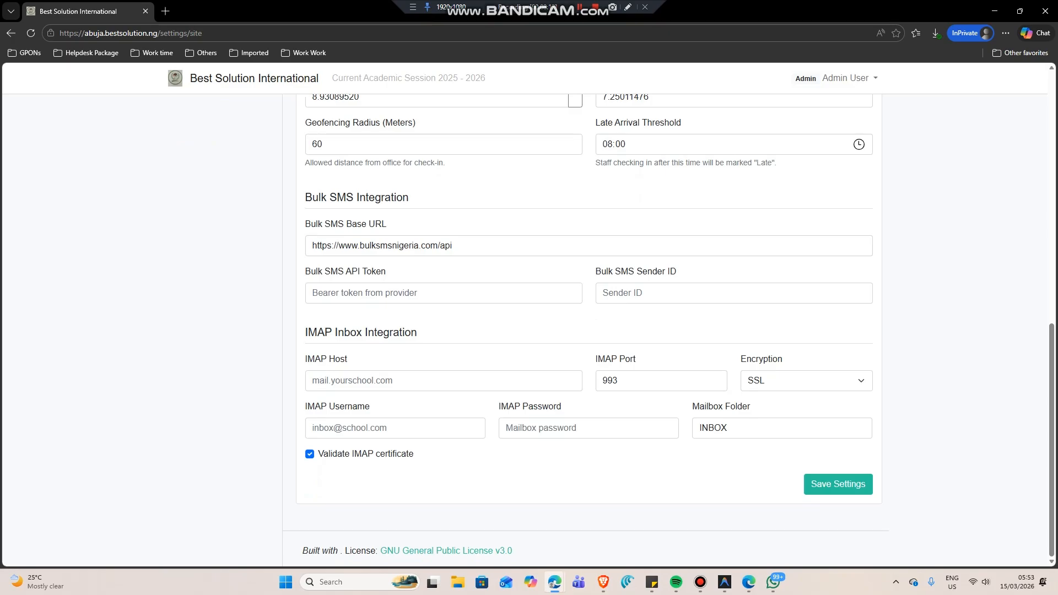
pyautogui.scroll(10, 589, 331)
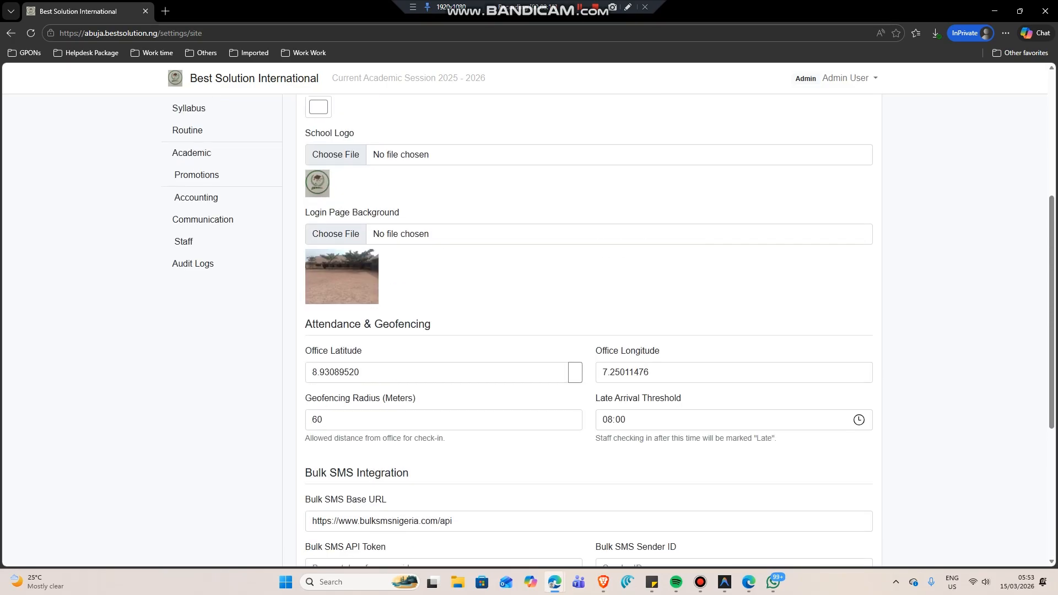